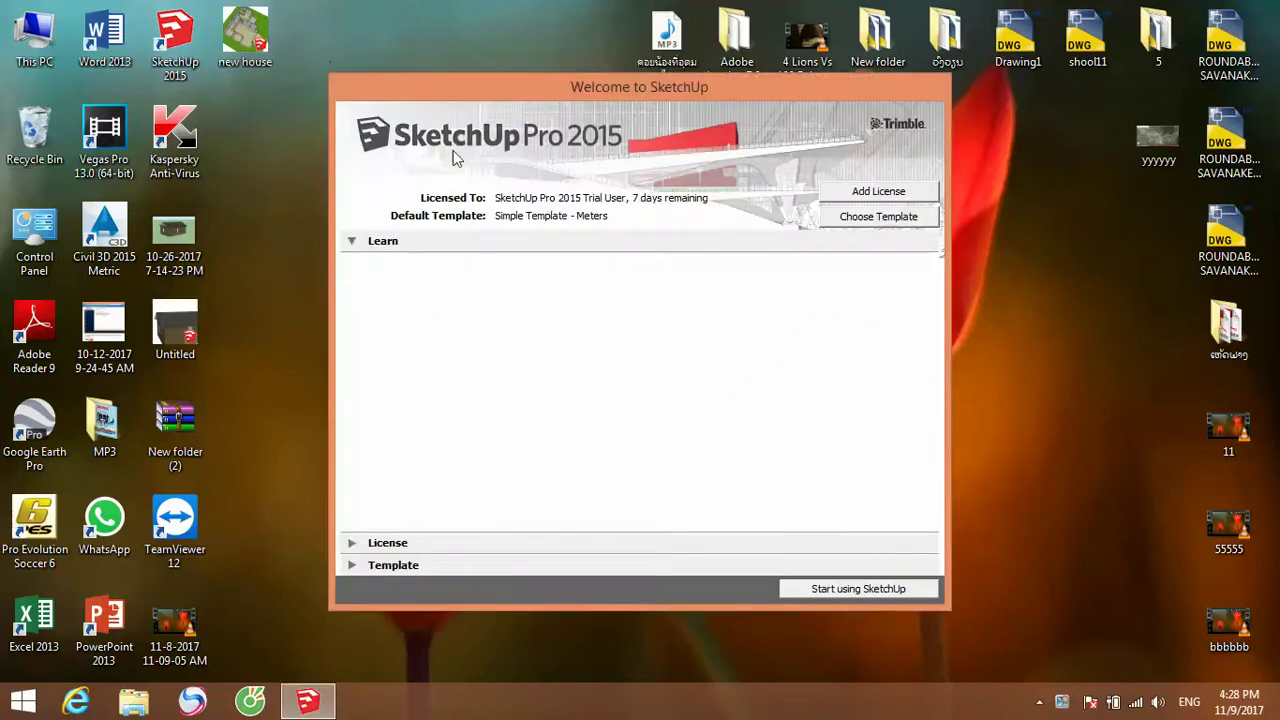
Start SketchUp with the new house model and bring the origin and the empty ground beside the houses into view.
left_click(868, 589)
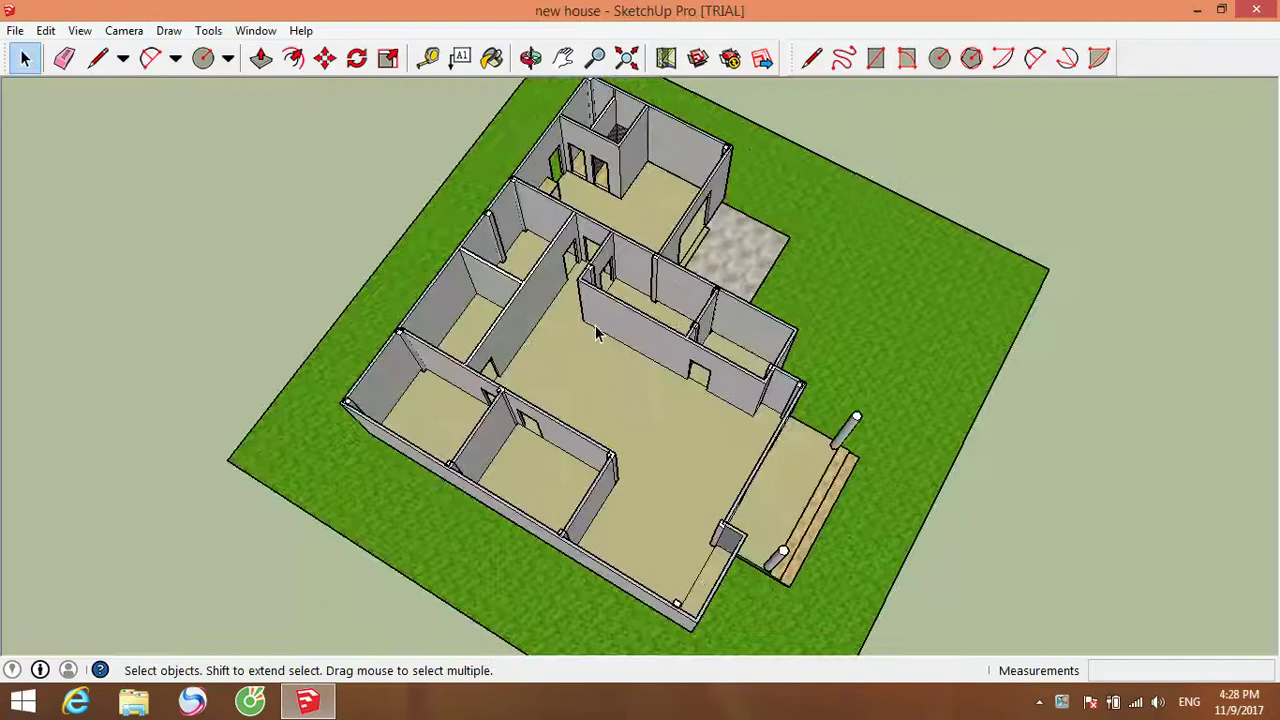
scroll(900, 418, "down", 10)
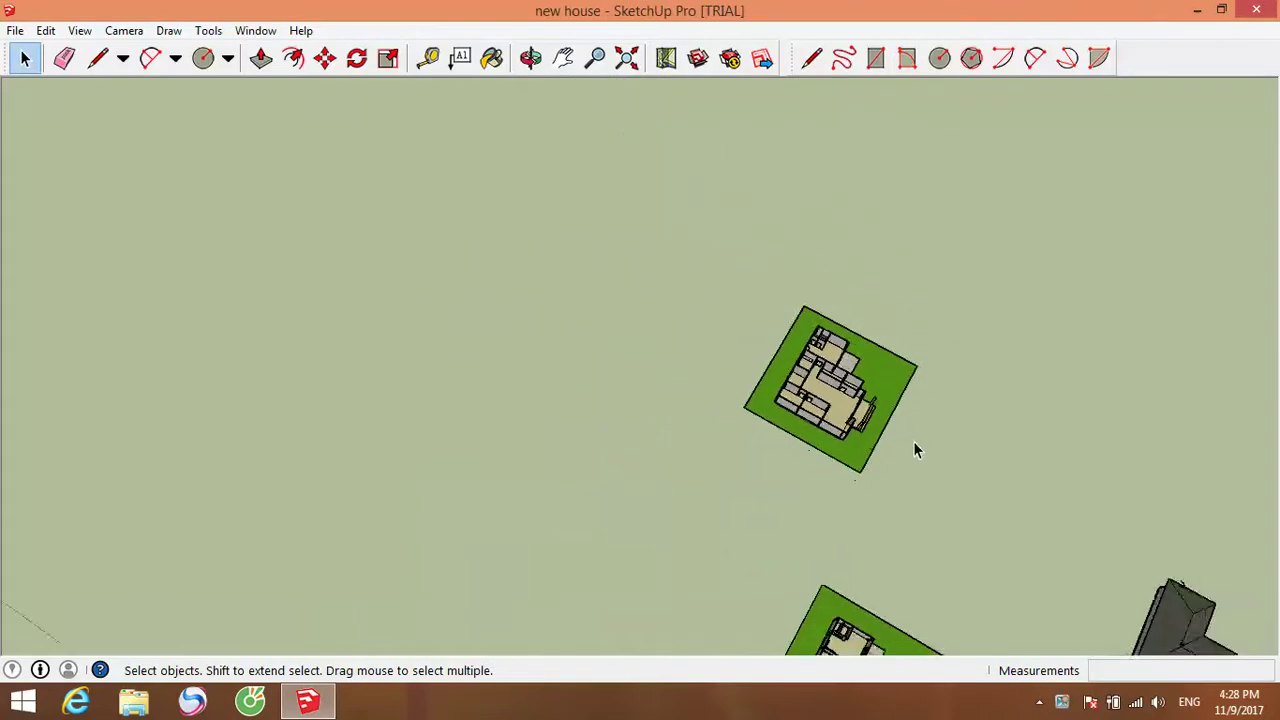
middle_click_drag(913, 441, 458, 60)
scroll(680, 447, "down", 4)
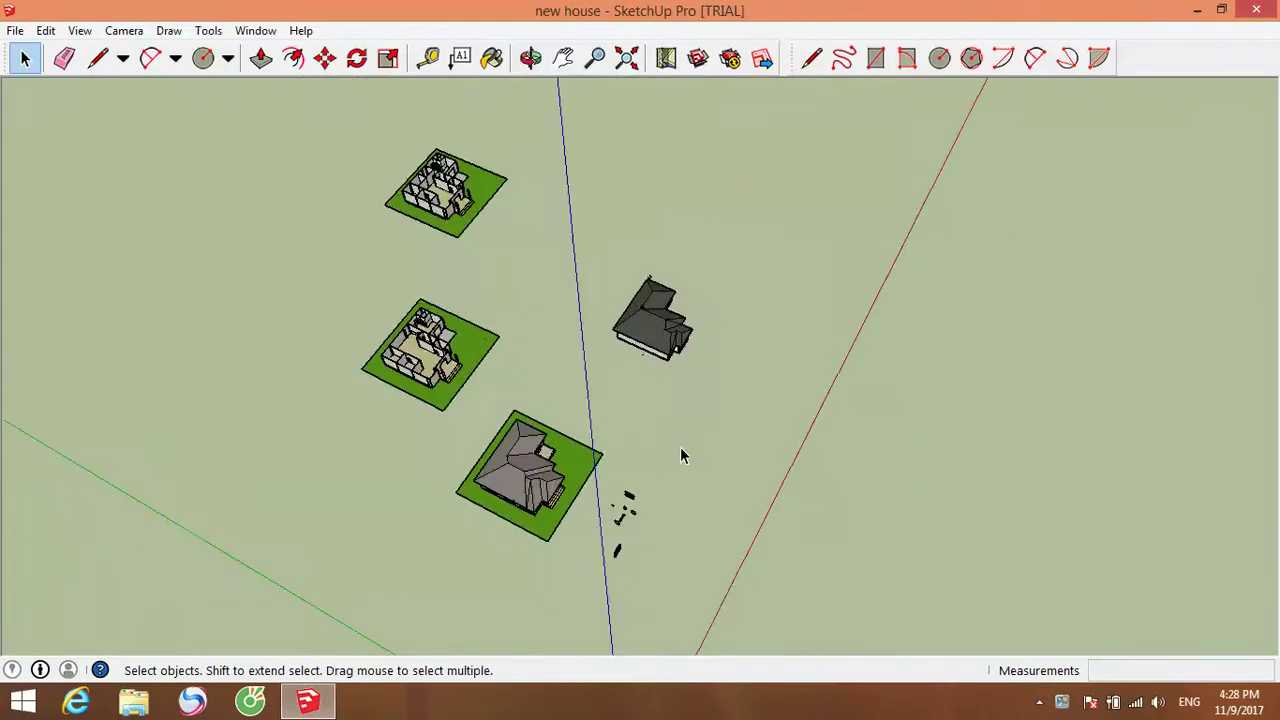
middle_click_drag(680, 447, 465, 385)
scroll(118, 464, "down", 3)
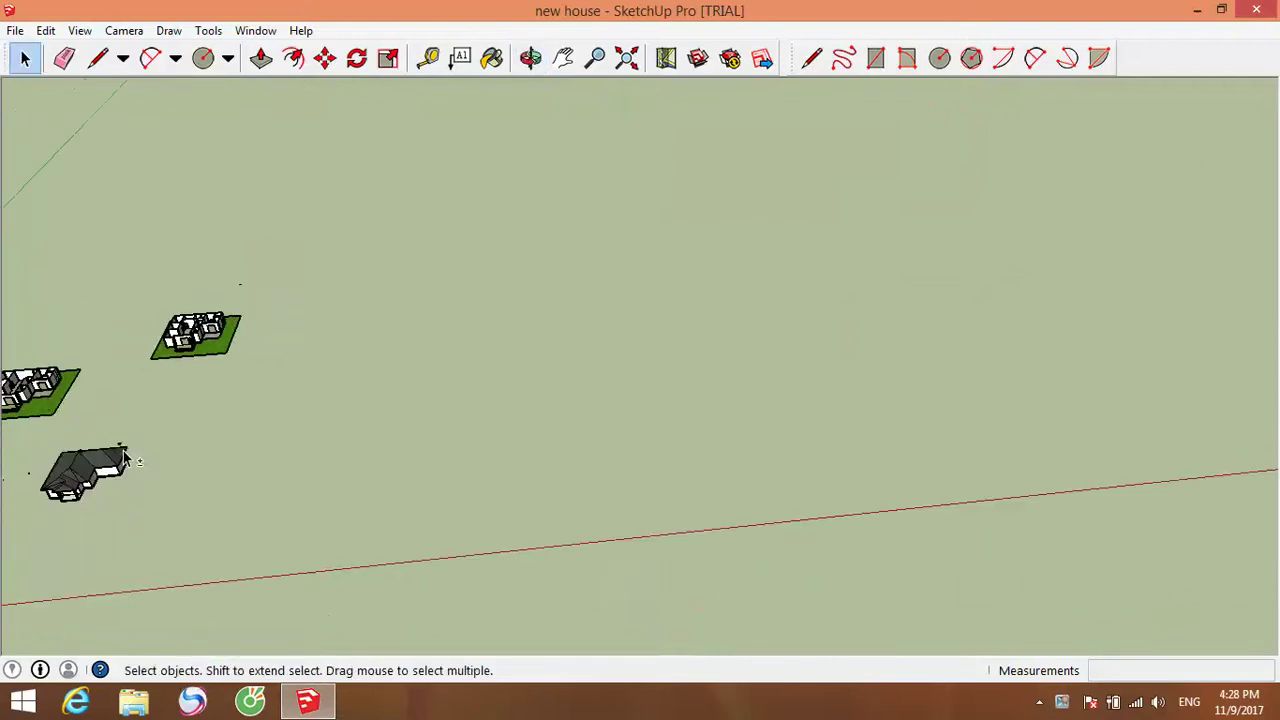
middle_click_drag(118, 462, 940, 360, "shift")
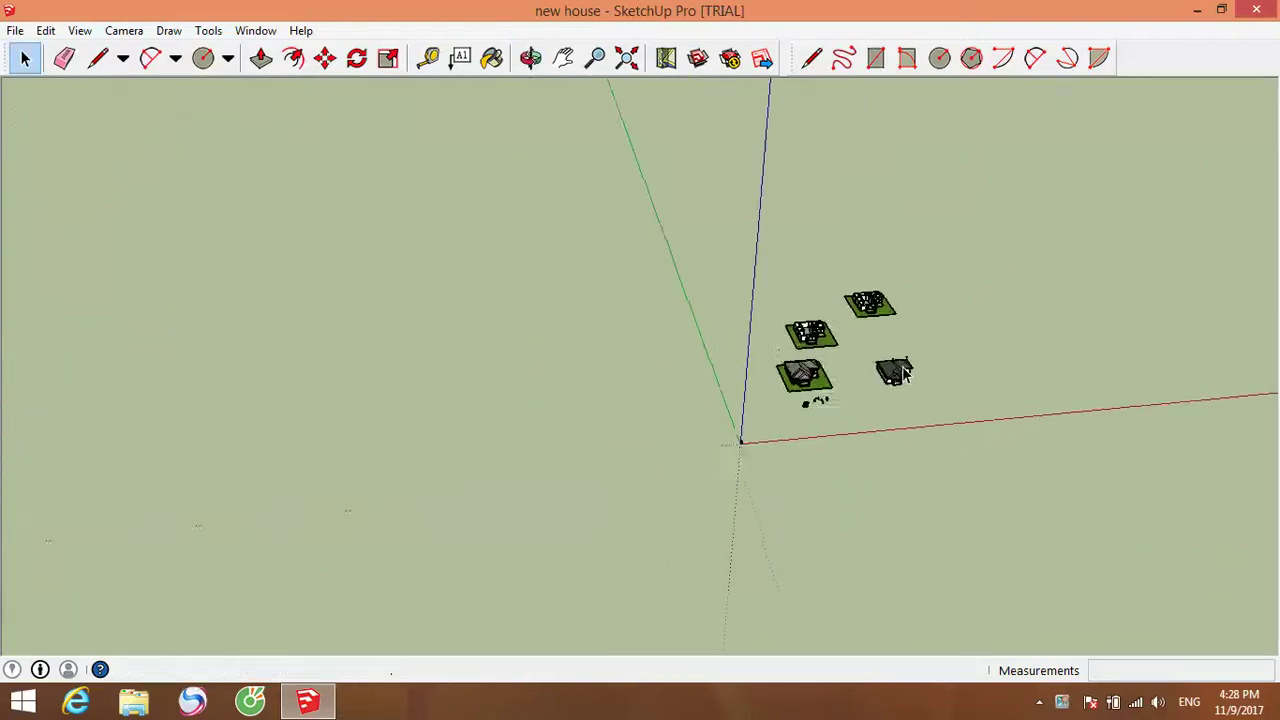
scroll(729, 494, "up", 3)
middle_click_drag(729, 494, 530, 410)
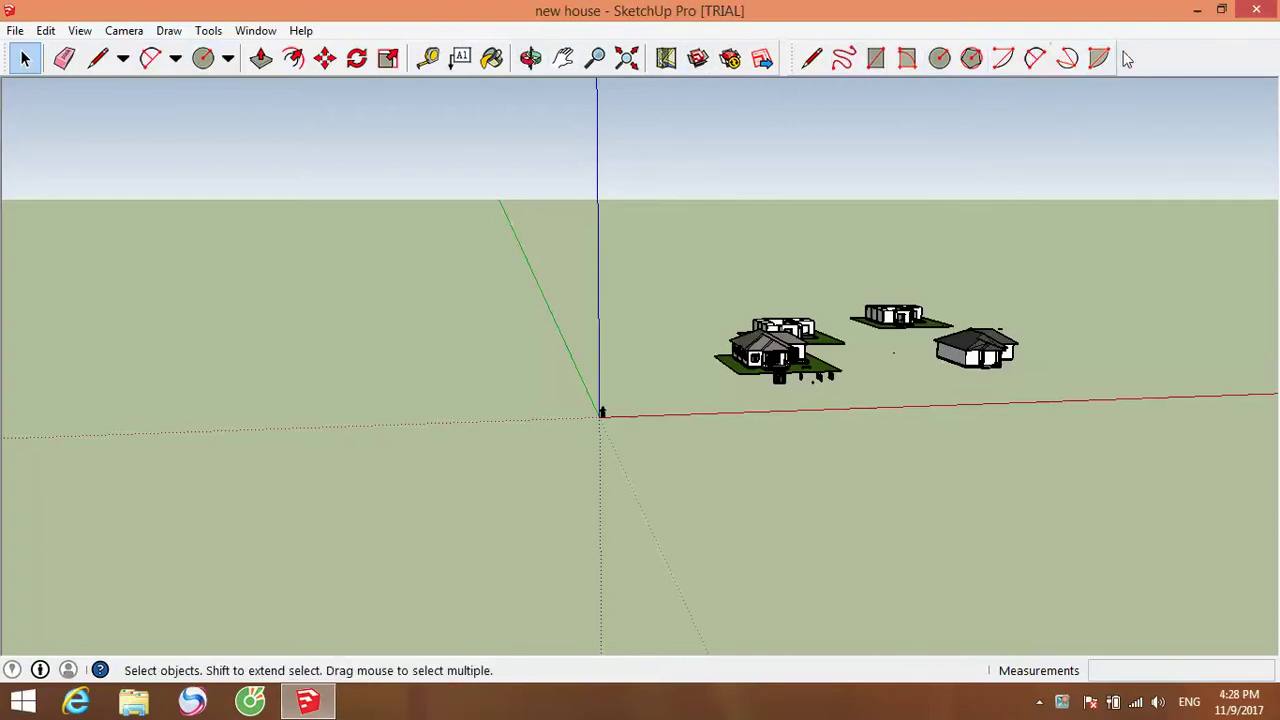
Draw a 10 m line parallel to the red axis on the empty ground away from the houses.
left_click(812, 60)
left_click(459, 380)
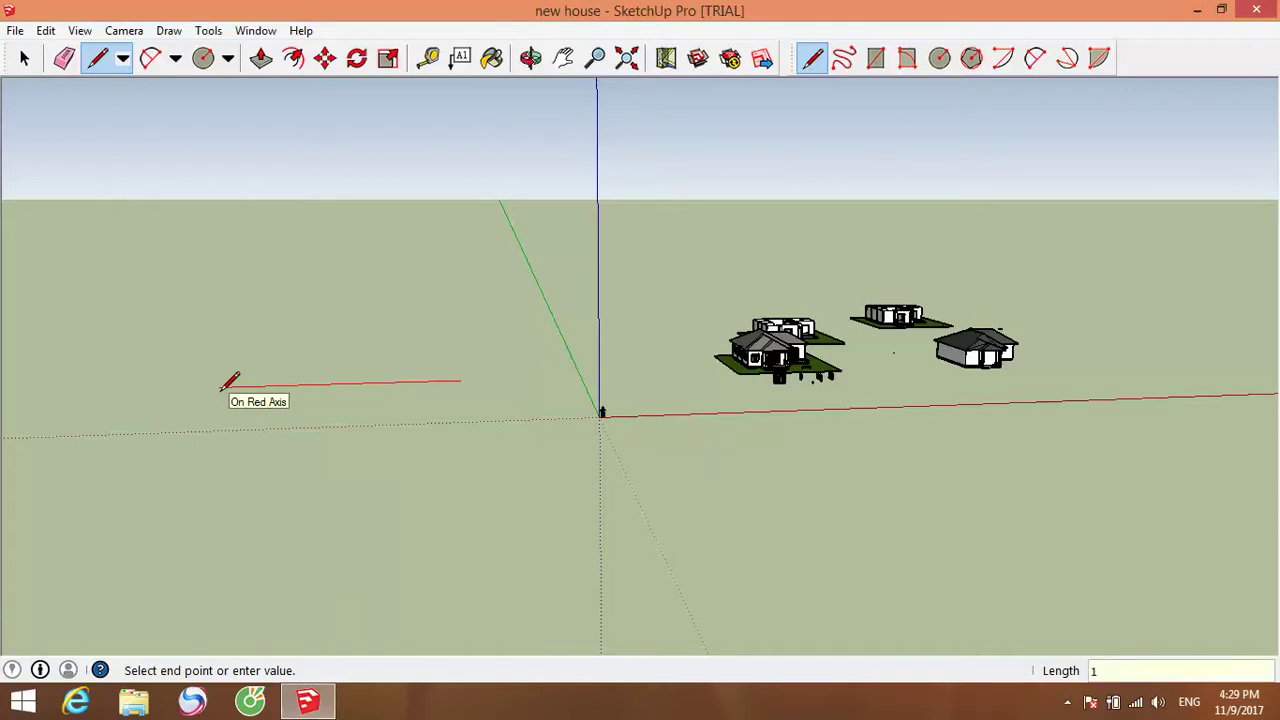
key("Return")
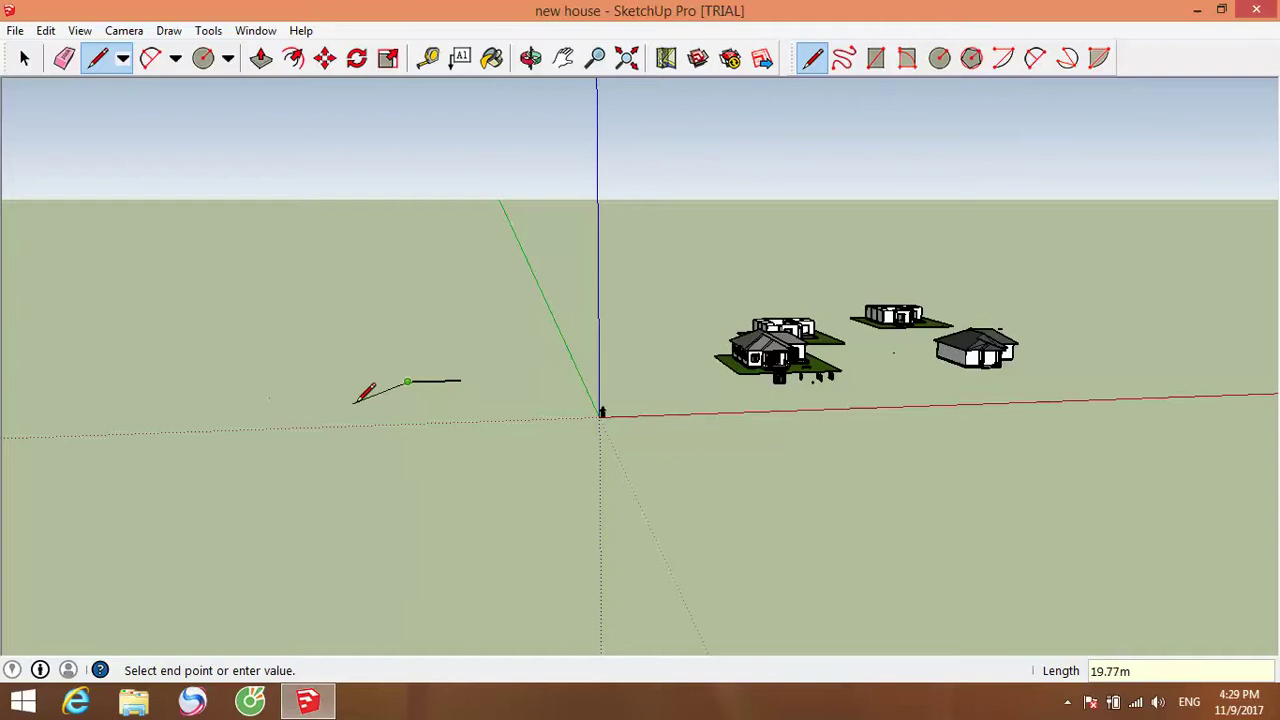
scroll(414, 375, "up", 5)
scroll(428, 381, "down", 5)
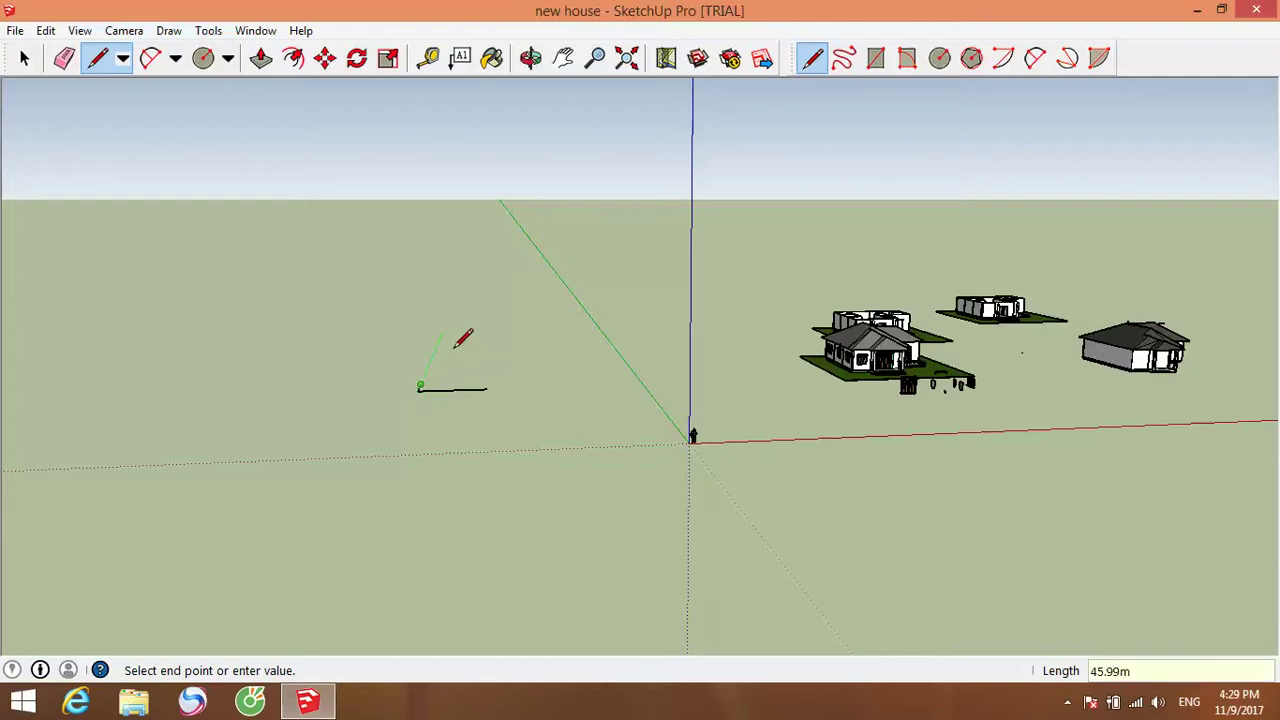
Complete the line into a closed rectangle, with a side along the green axis and a 10 m edge parallel to the first.
scroll(469, 363, "up", 3)
mouse_move(469, 363)
middle_mouse_down()
mouse_move(470, 509)
mouse_move(502, 512)
middle_mouse_up()
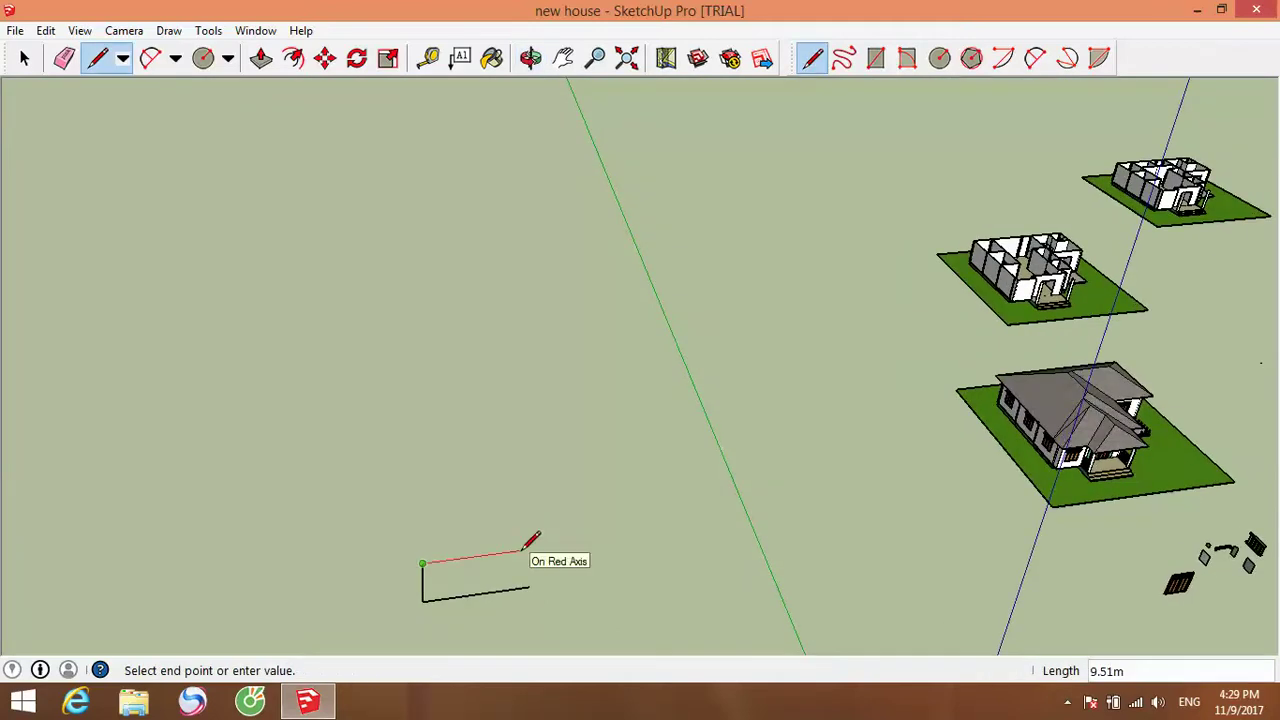
type("10")
key("Return")
left_click(529, 588)
scroll(571, 543, "down", 5)
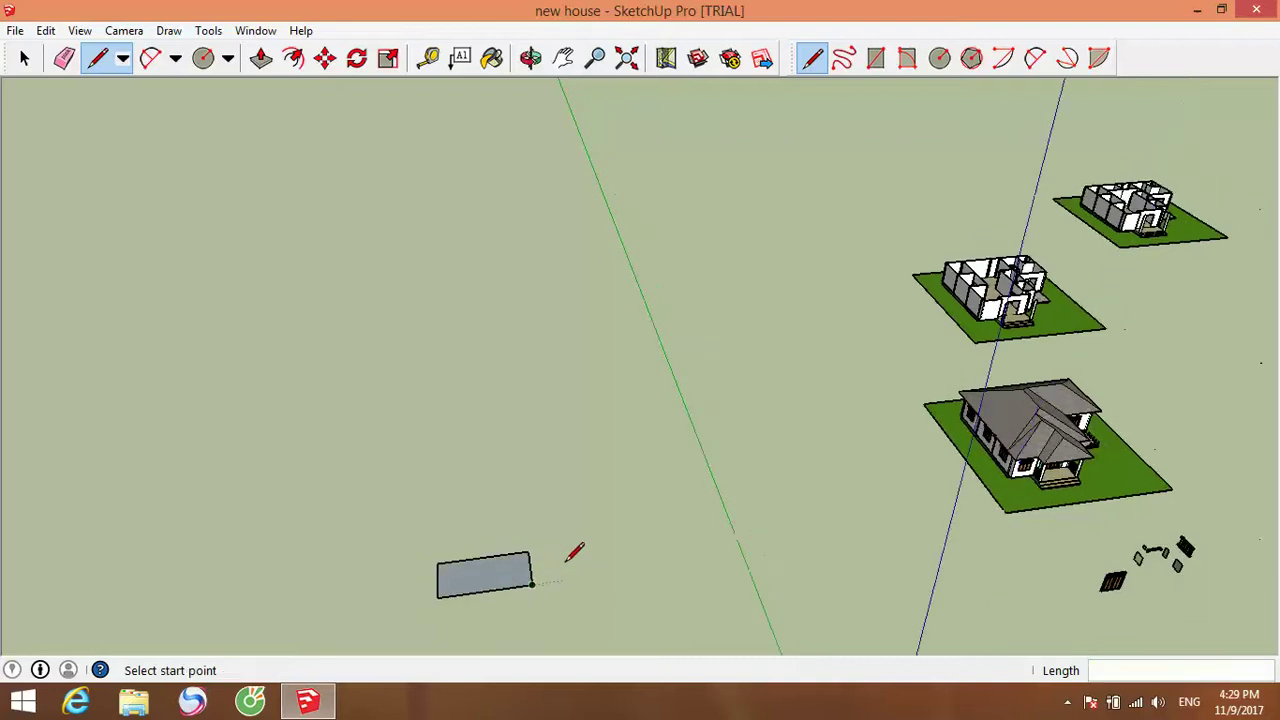
middle_click_drag(586, 560, 593, 636)
scroll(606, 575, "up", 10)
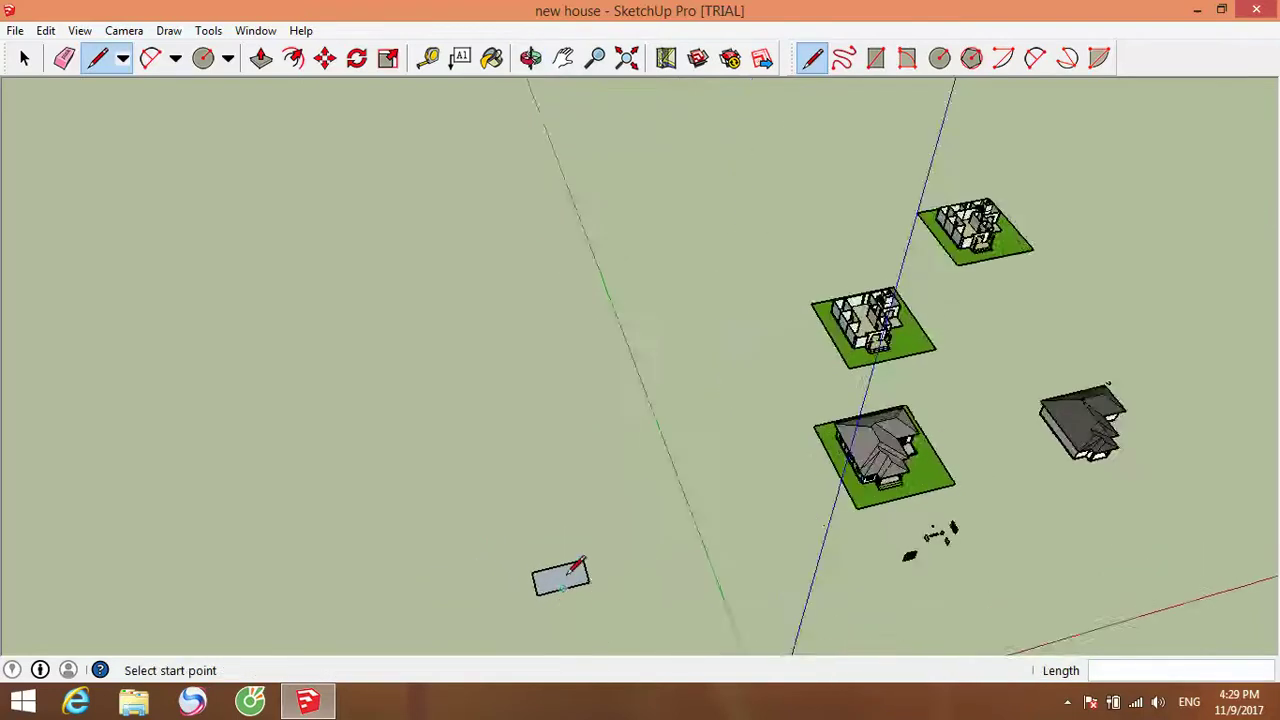
middle_click_drag(645, 585, 583, 464)
scroll(580, 513, "down", 8)
middle_click(597, 609)
key("space")
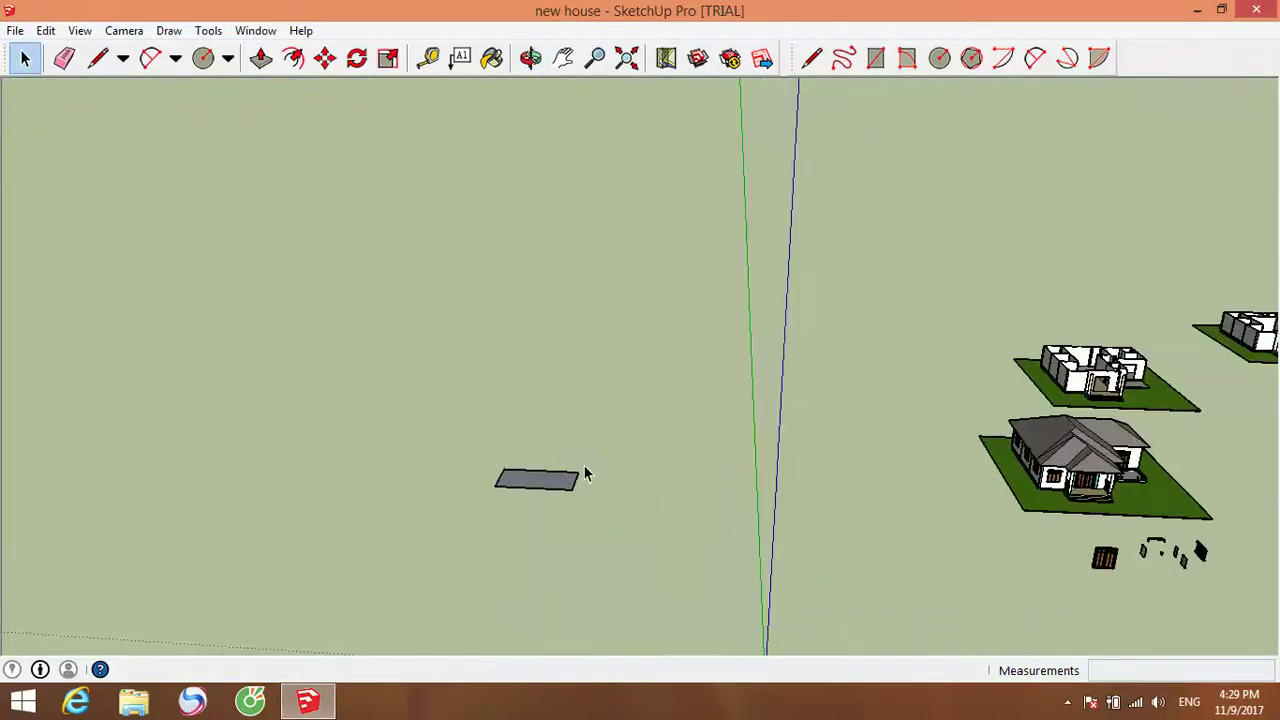
Draw a second rectangle of about 11.4 by 15.3 m in front of the narrow one with the Rectangle tool.
left_click(876, 58)
left_click(573, 572)
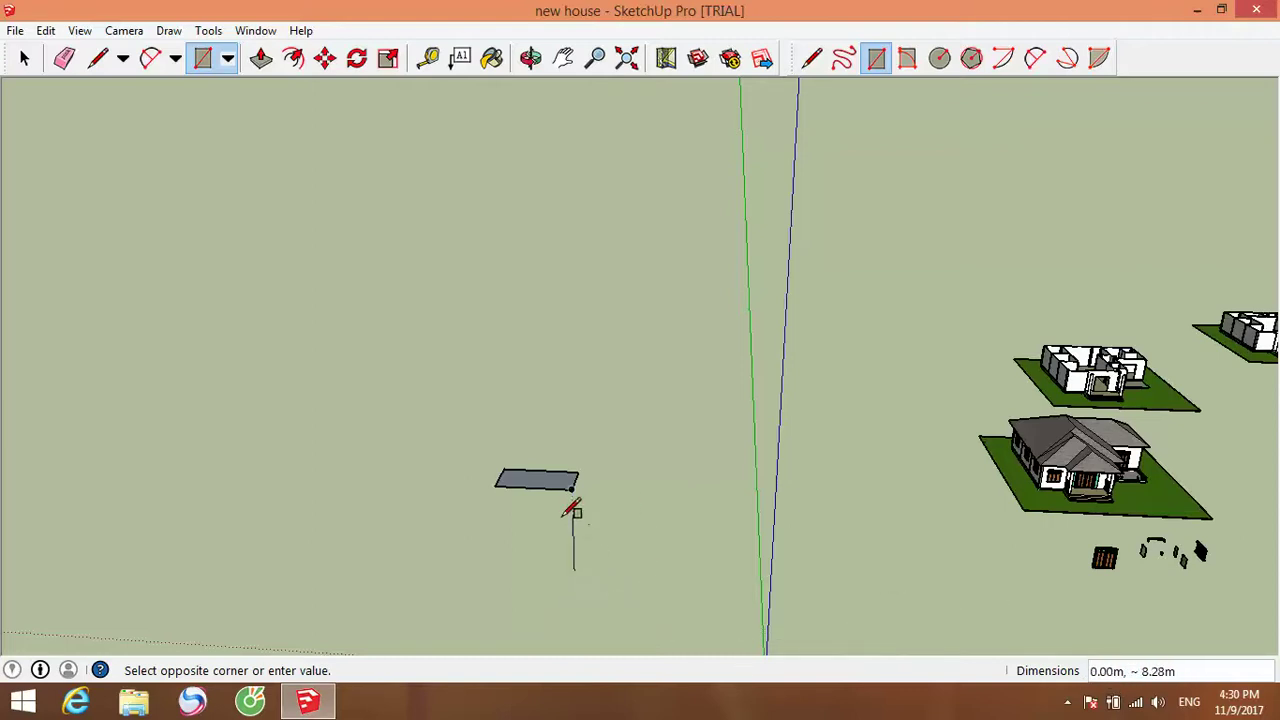
left_click(670, 517)
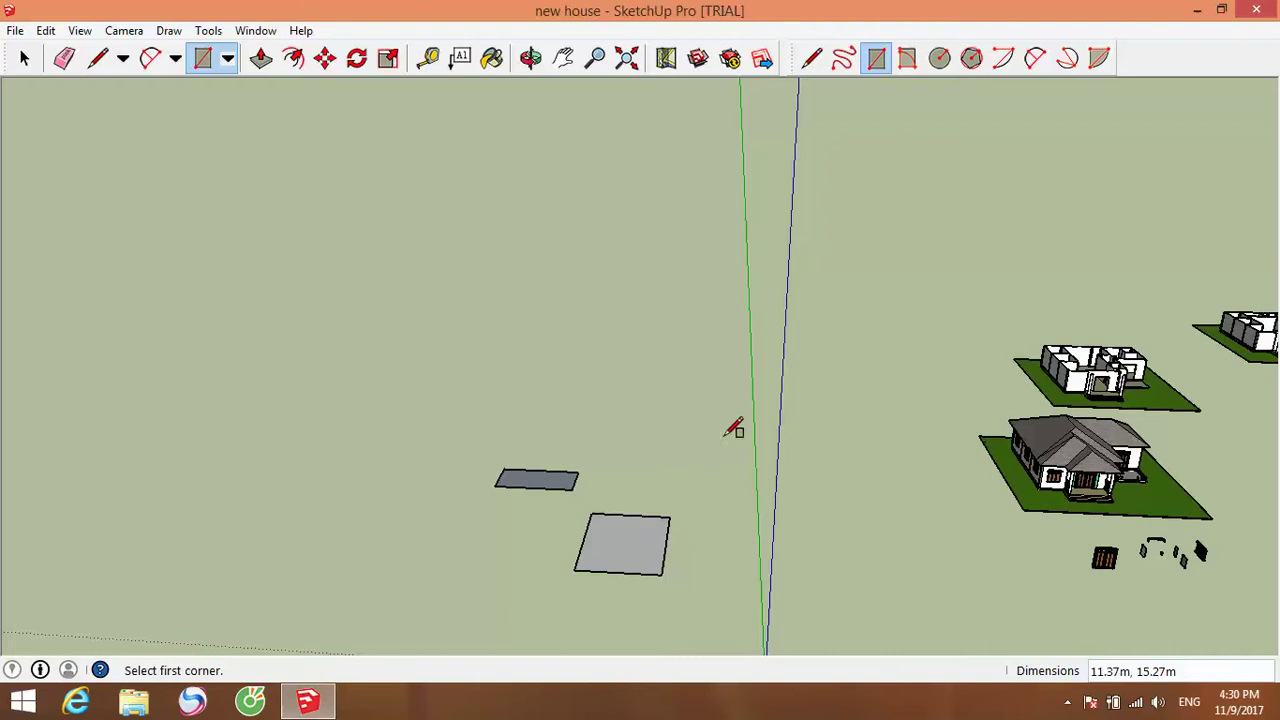
Draw a small circle on the ground beyond the second rectangle, beside the narrow one.
left_click(940, 58)
left_click(658, 450)
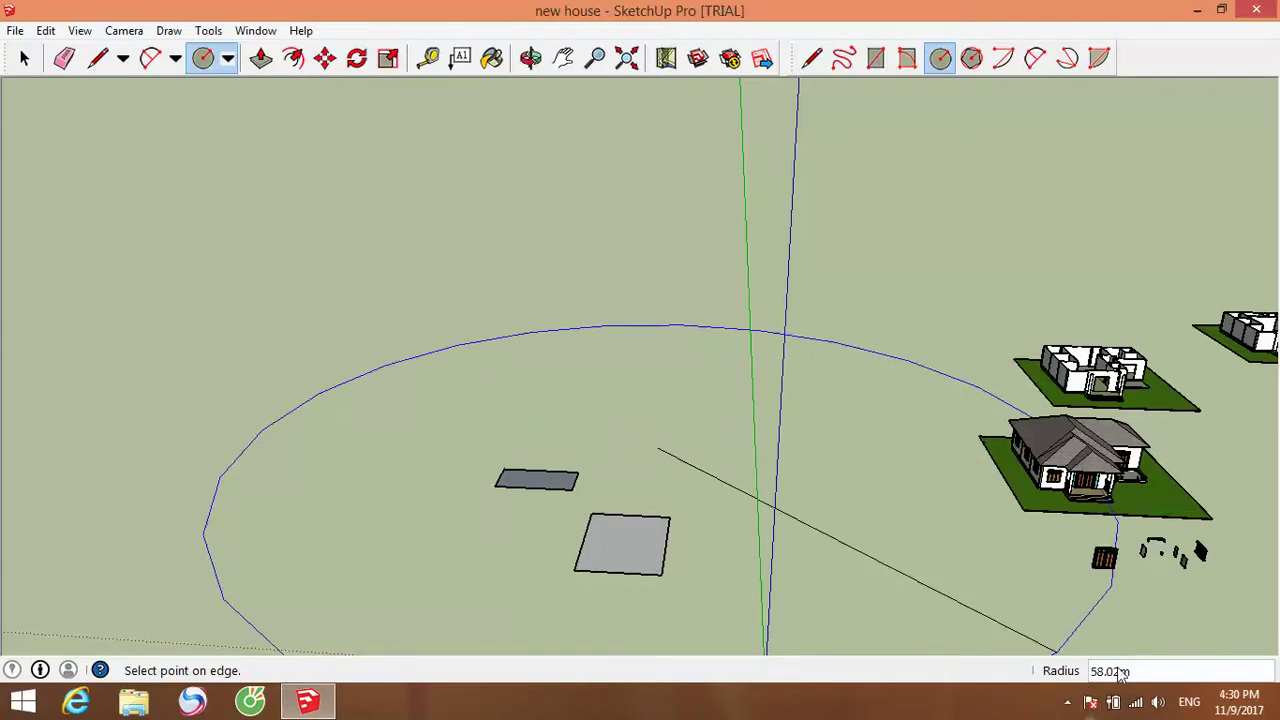
left_click(676, 457)
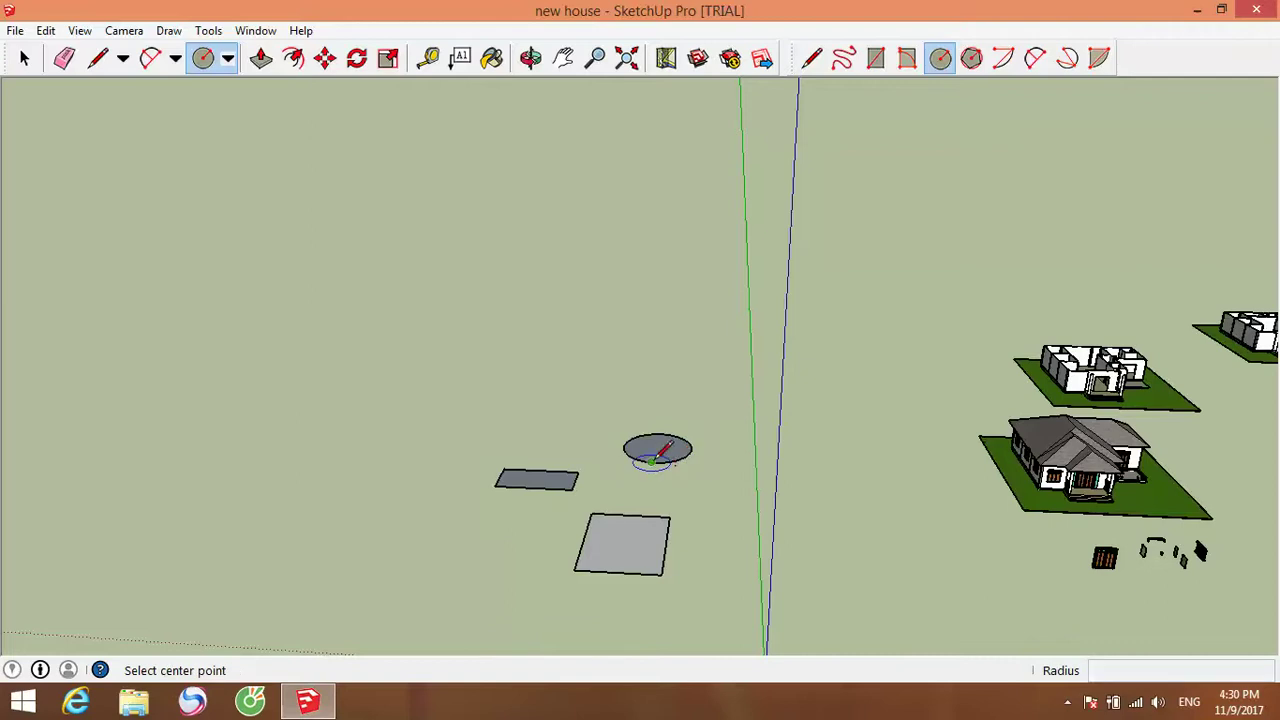
Measure the far edge of the large rectangle and the near long edge of the narrow rectangle with the Tape Measure.
scroll(706, 491, "up", 2)
scroll(714, 499, "down", 3)
middle_click_drag(718, 497, 686, 522)
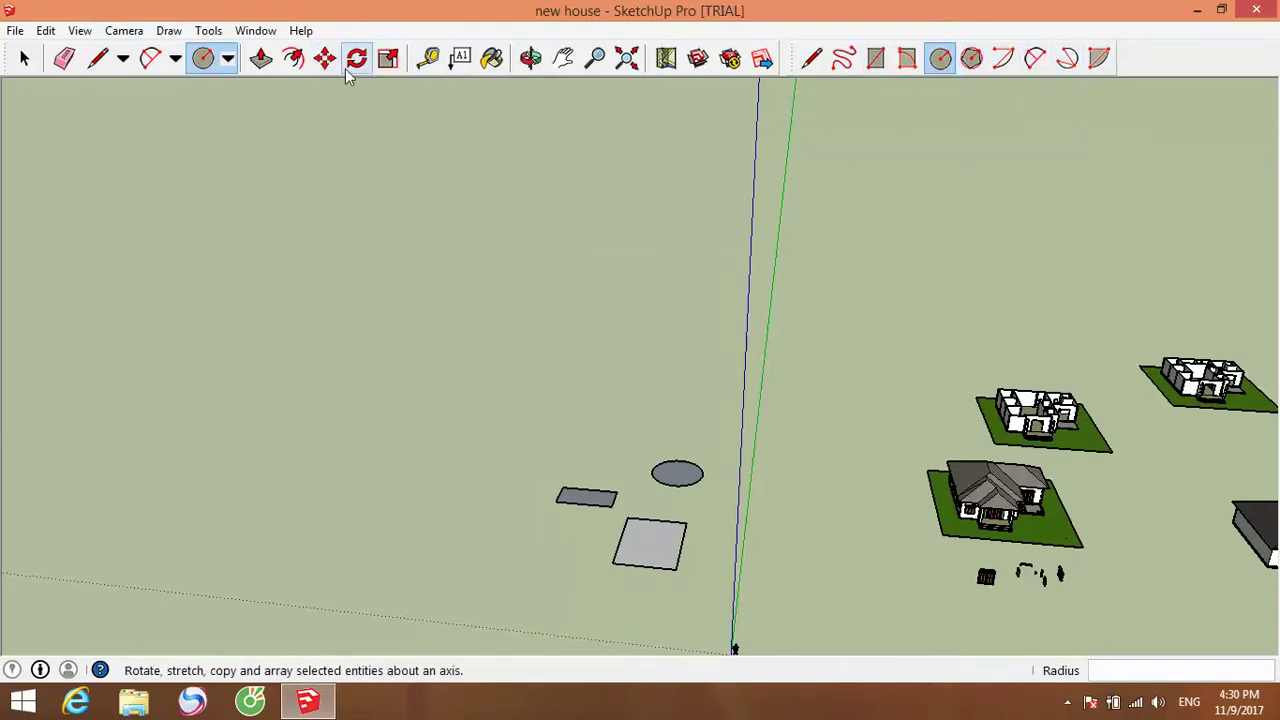
left_click(428, 60)
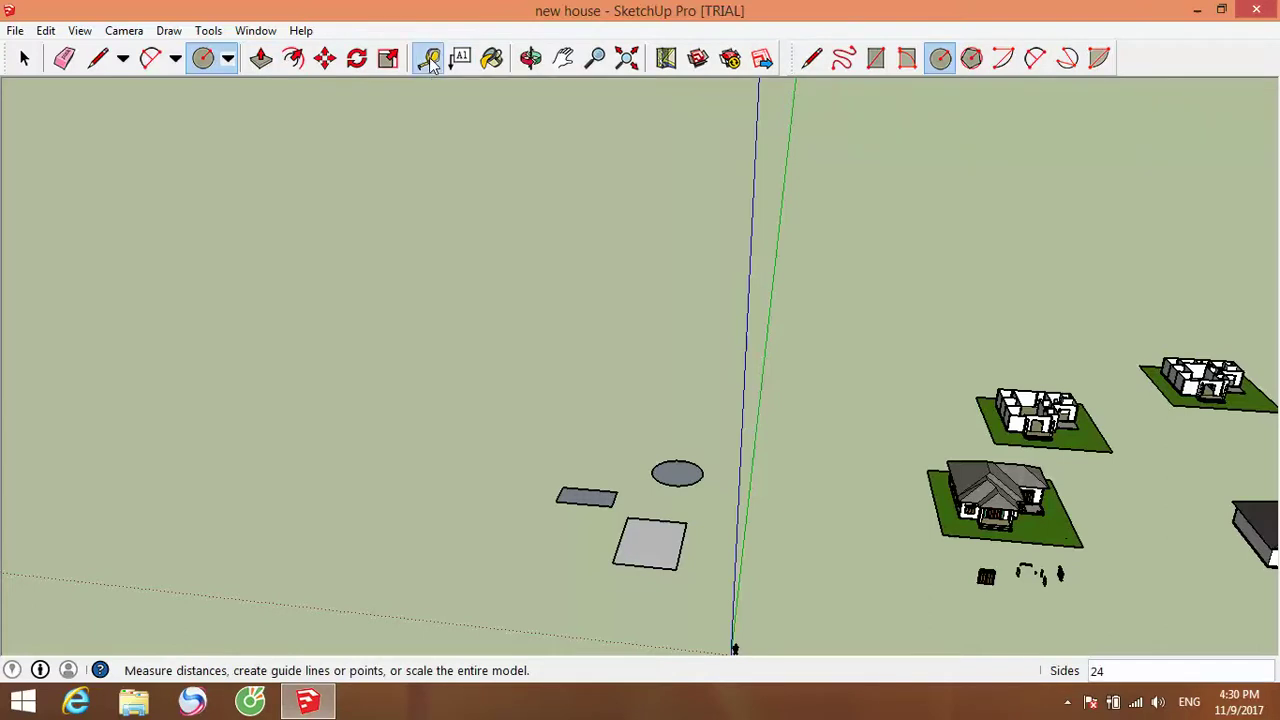
scroll(633, 516, "up", 4)
left_click(637, 510)
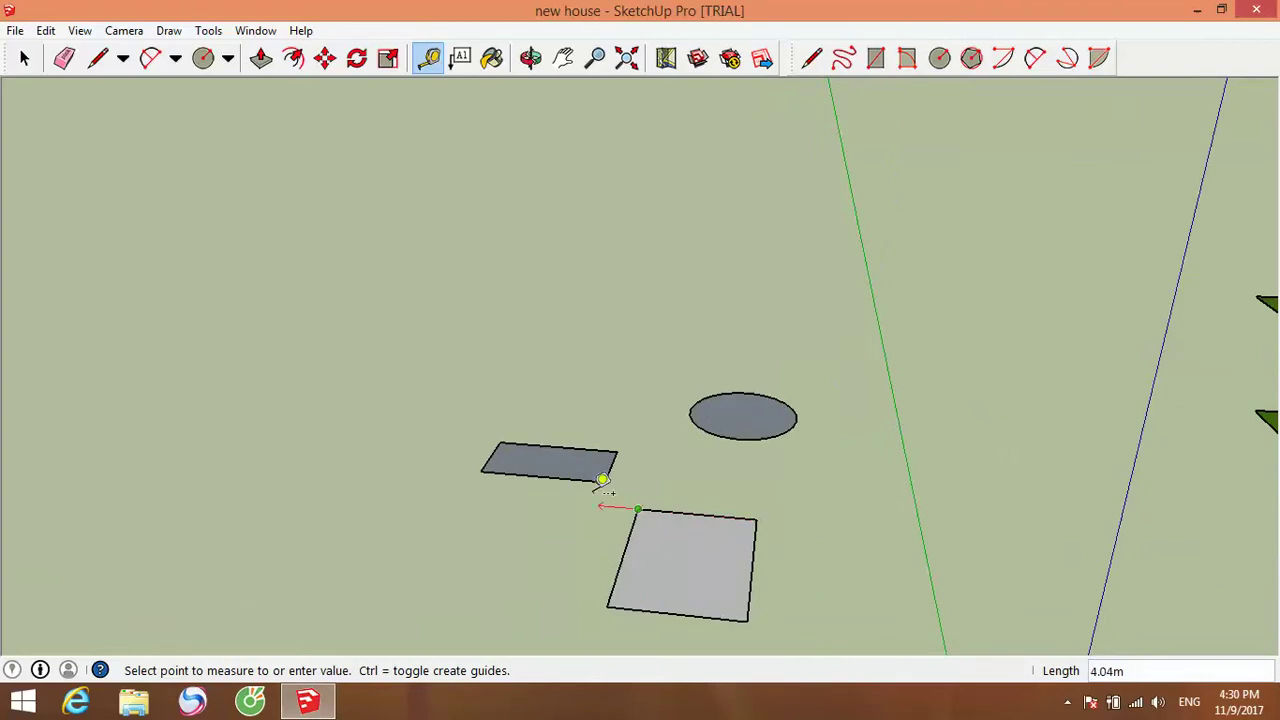
left_click(757, 517)
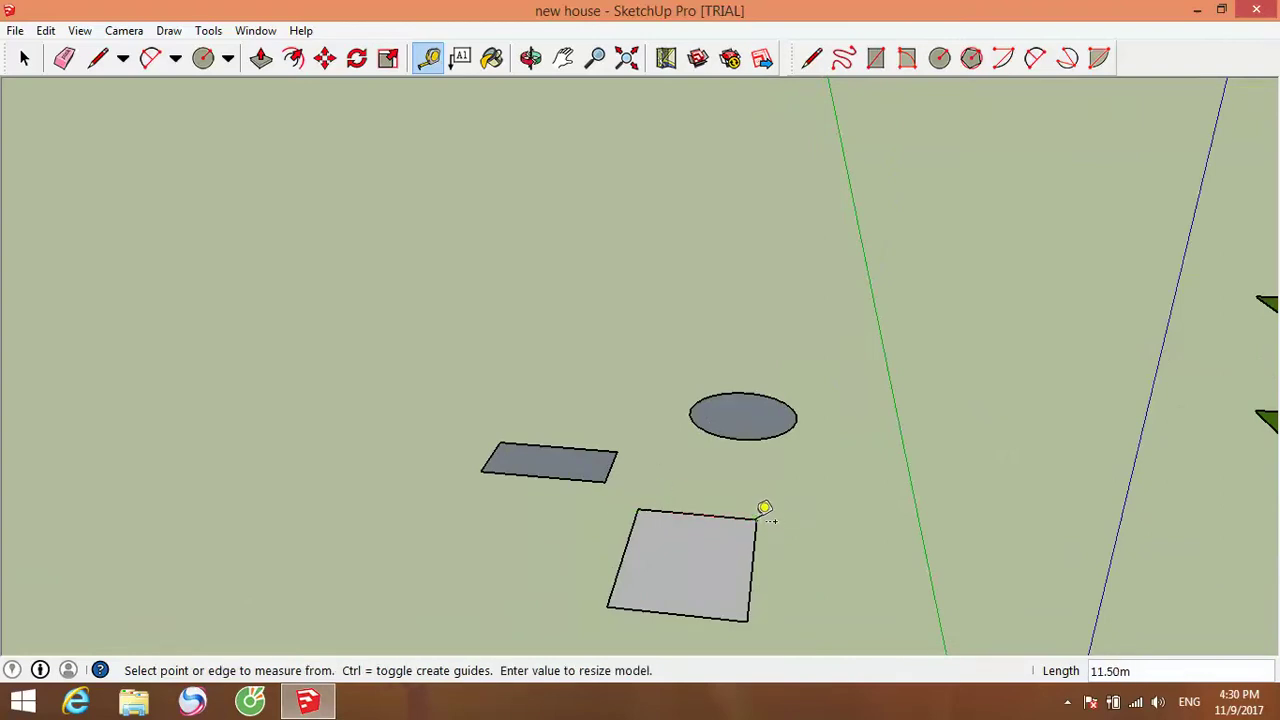
left_click(605, 482)
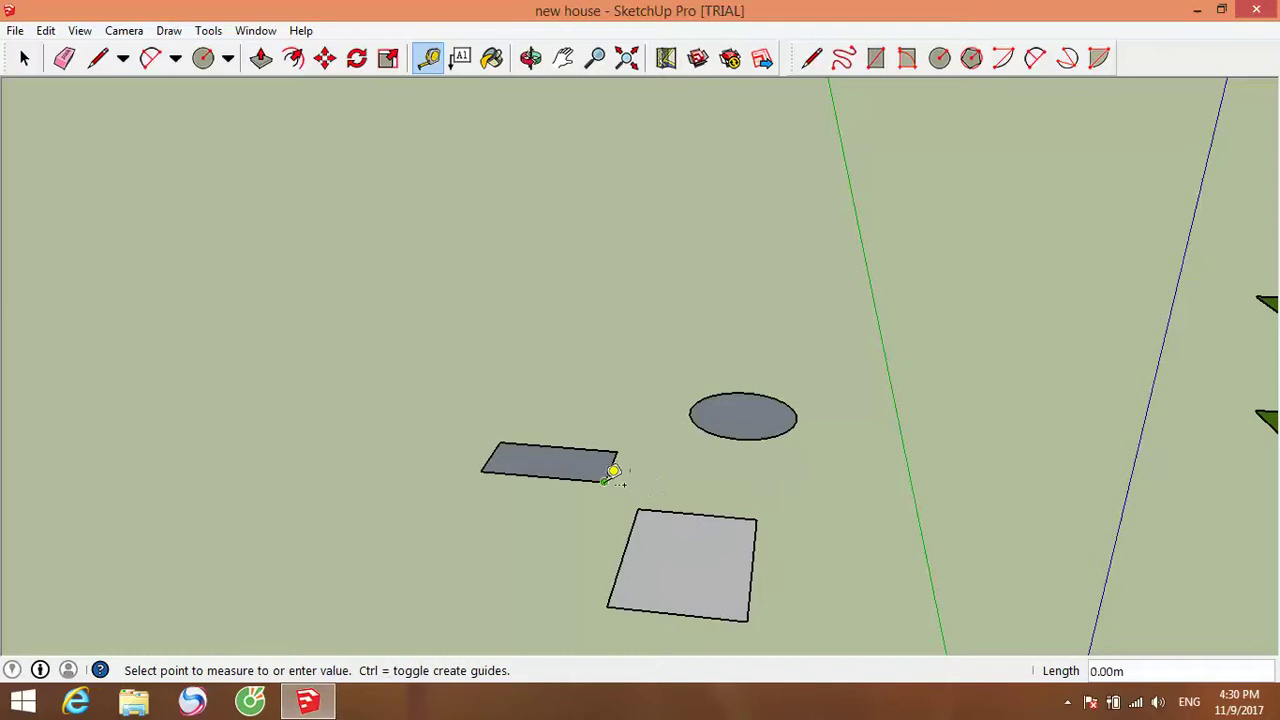
left_click(488, 462)
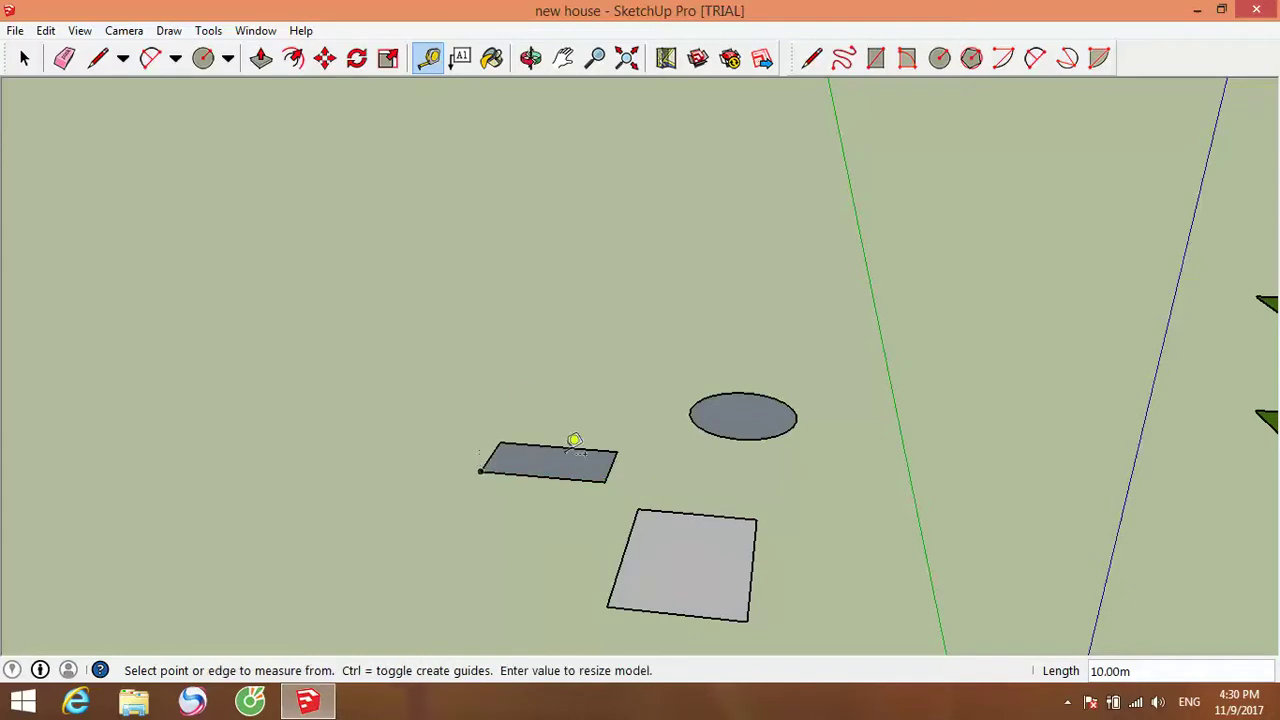
middle_click_drag(590, 556, 565, 290)
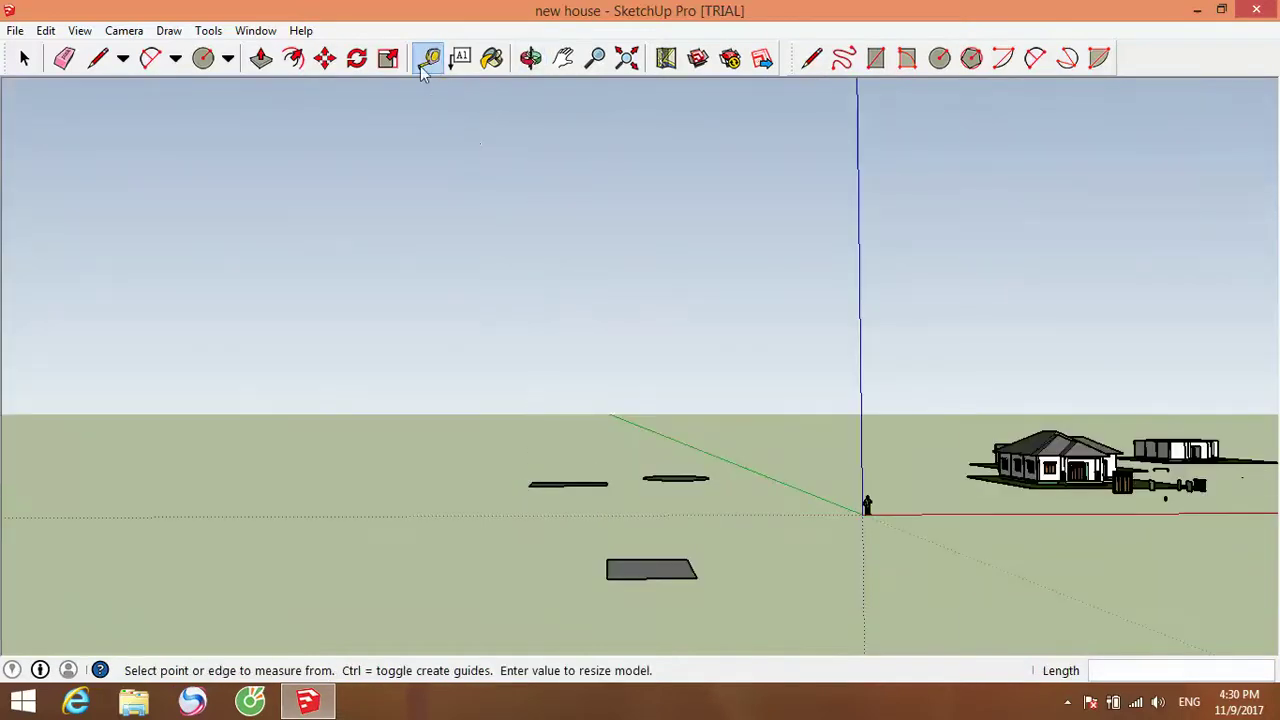
key("space")
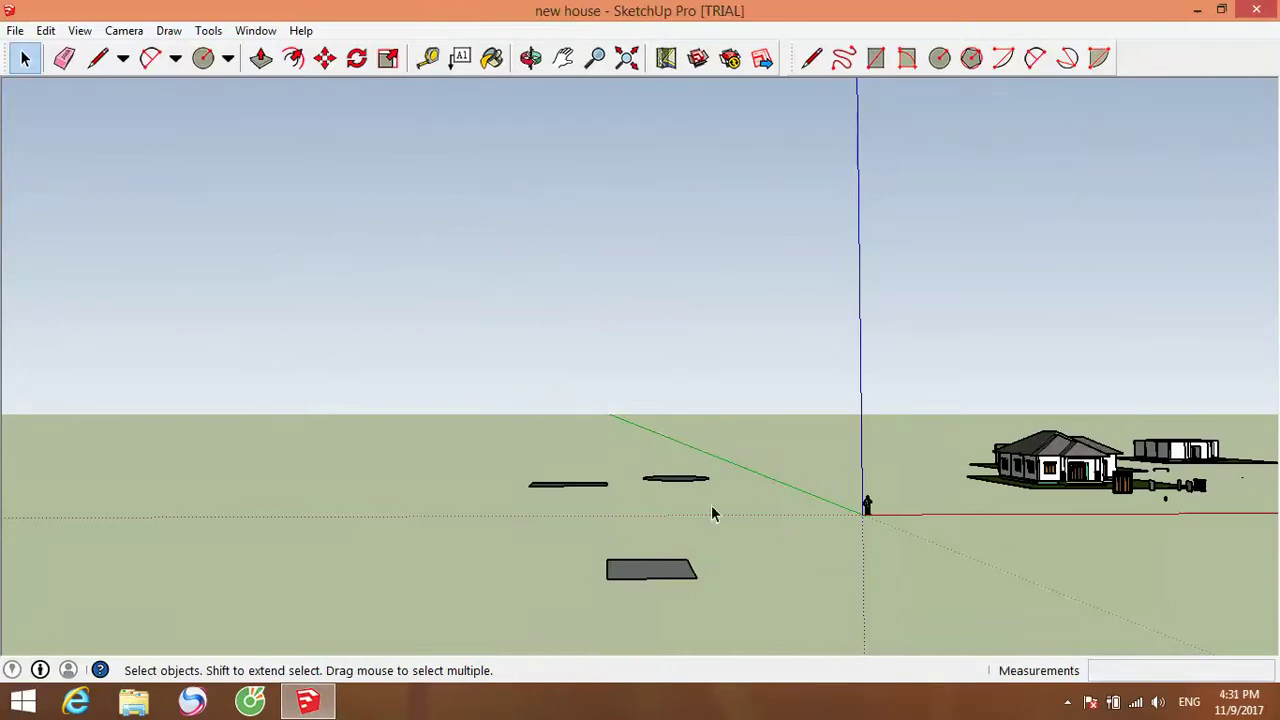
Pull the large rectangle up into a low block with Push/Pull.
middle_click_drag(712, 514, 752, 542)
middle_click_drag(708, 463, 655, 565)
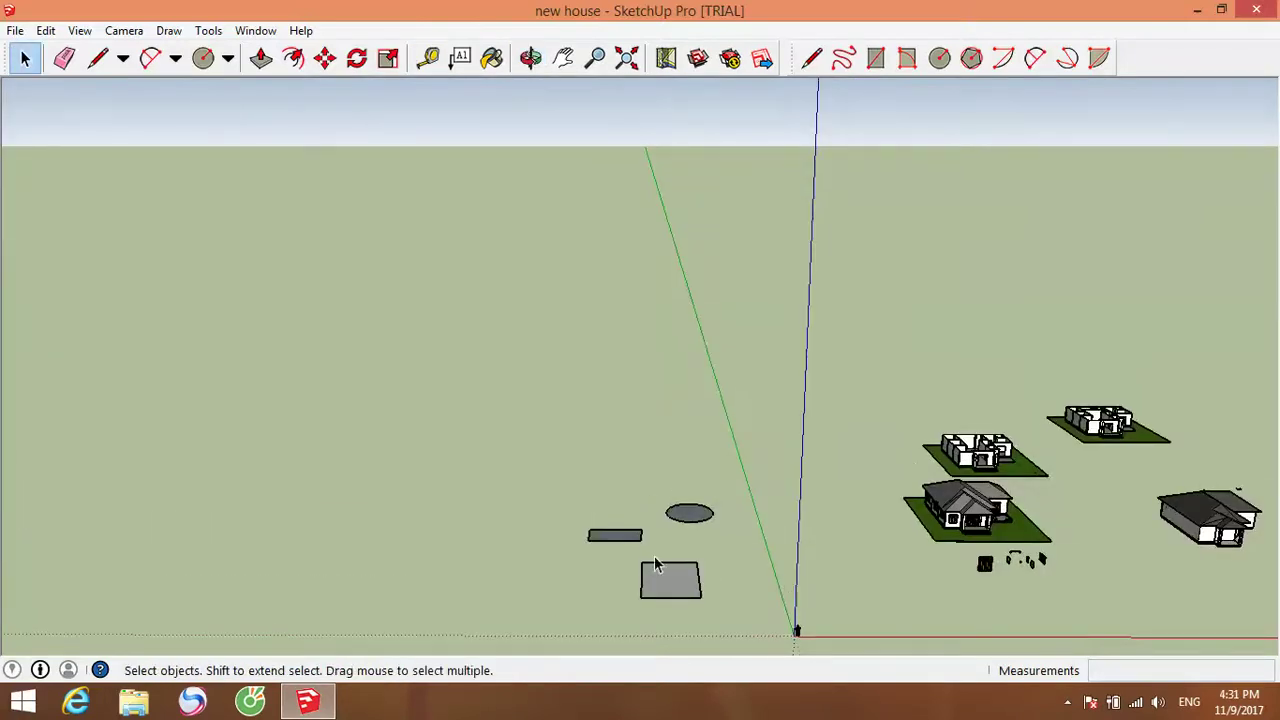
left_click(260, 58)
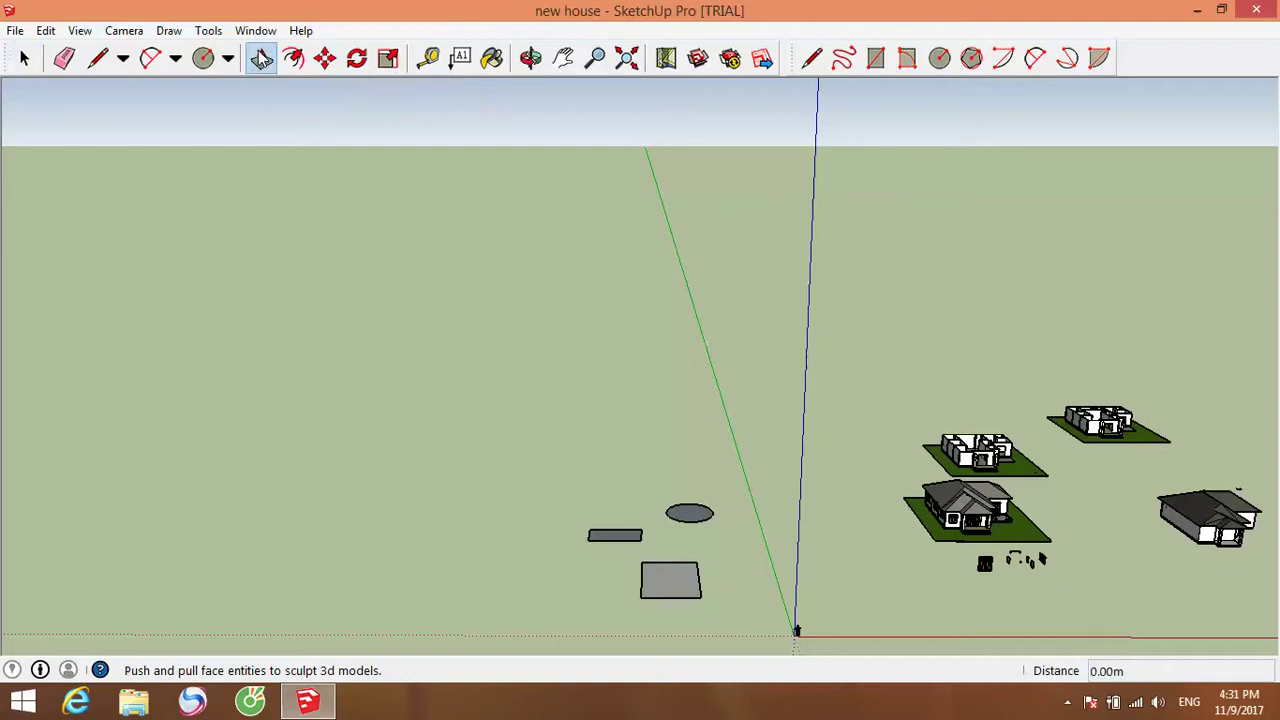
scroll(647, 572, "up", 4)
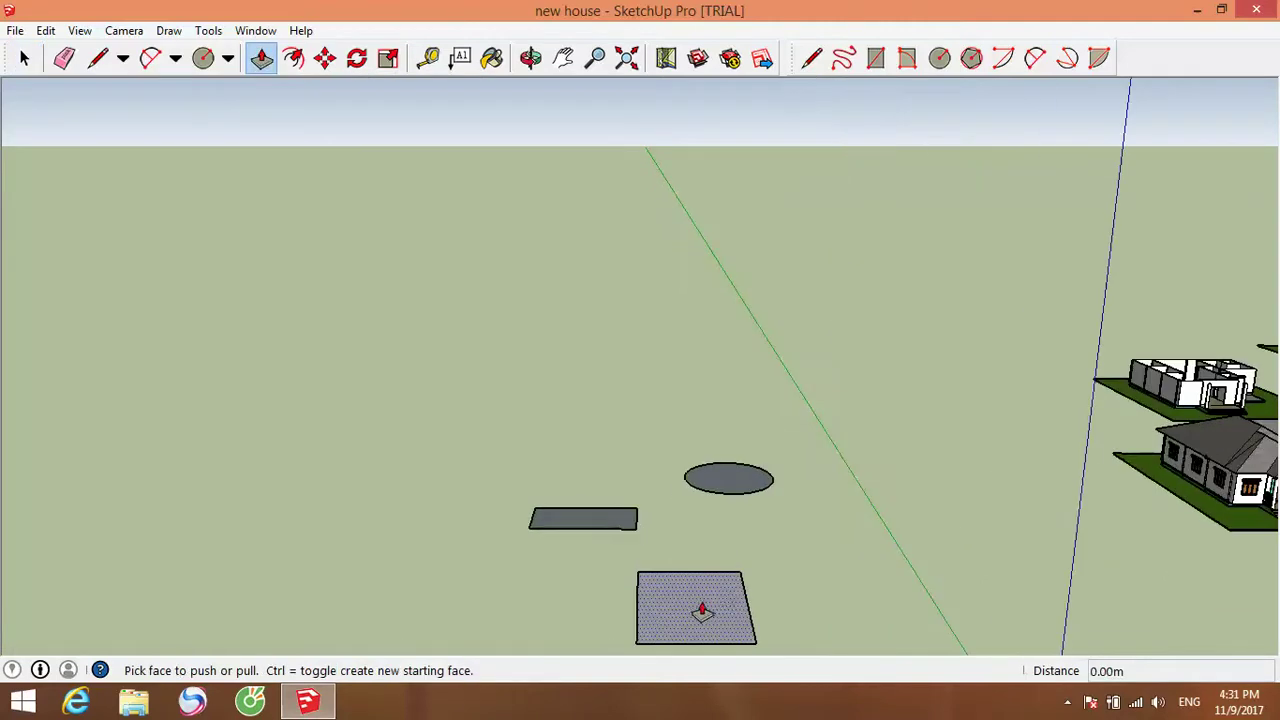
double_click(695, 600)
Pull the block's top face up about 23.6 m, view the tall block from several sides, and undo that pull.
left_click(689, 587)
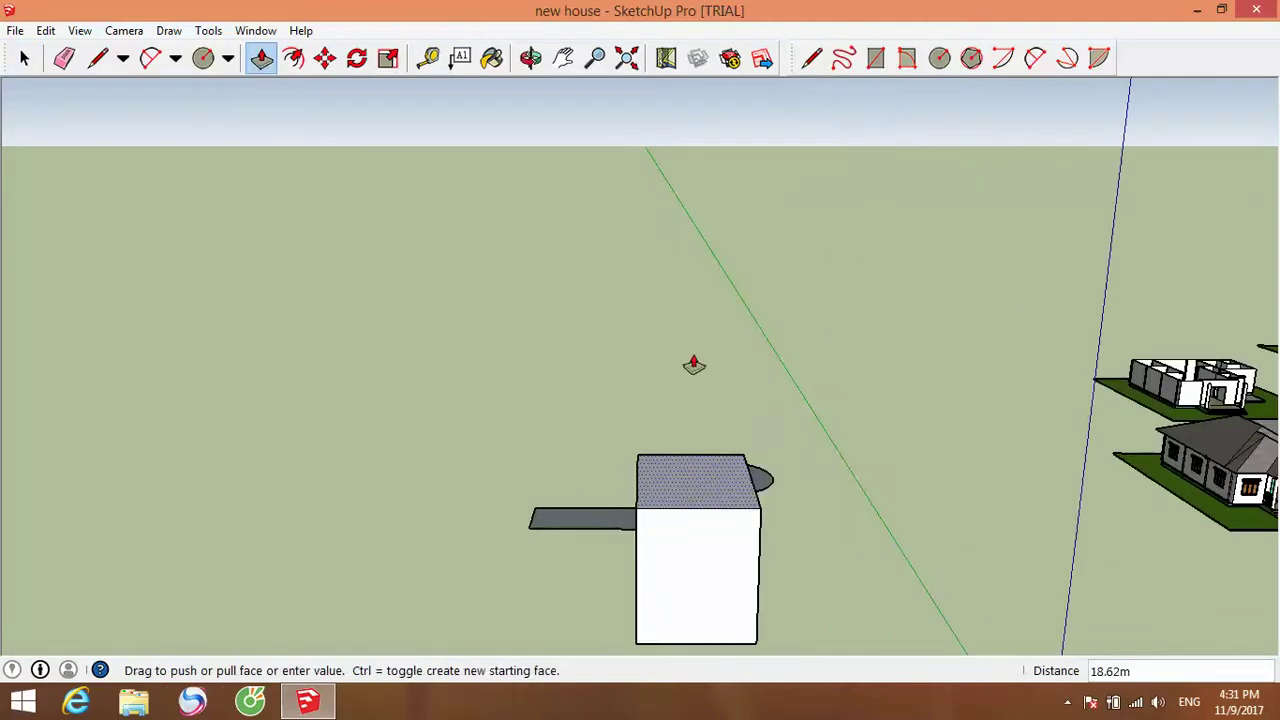
left_click(690, 350)
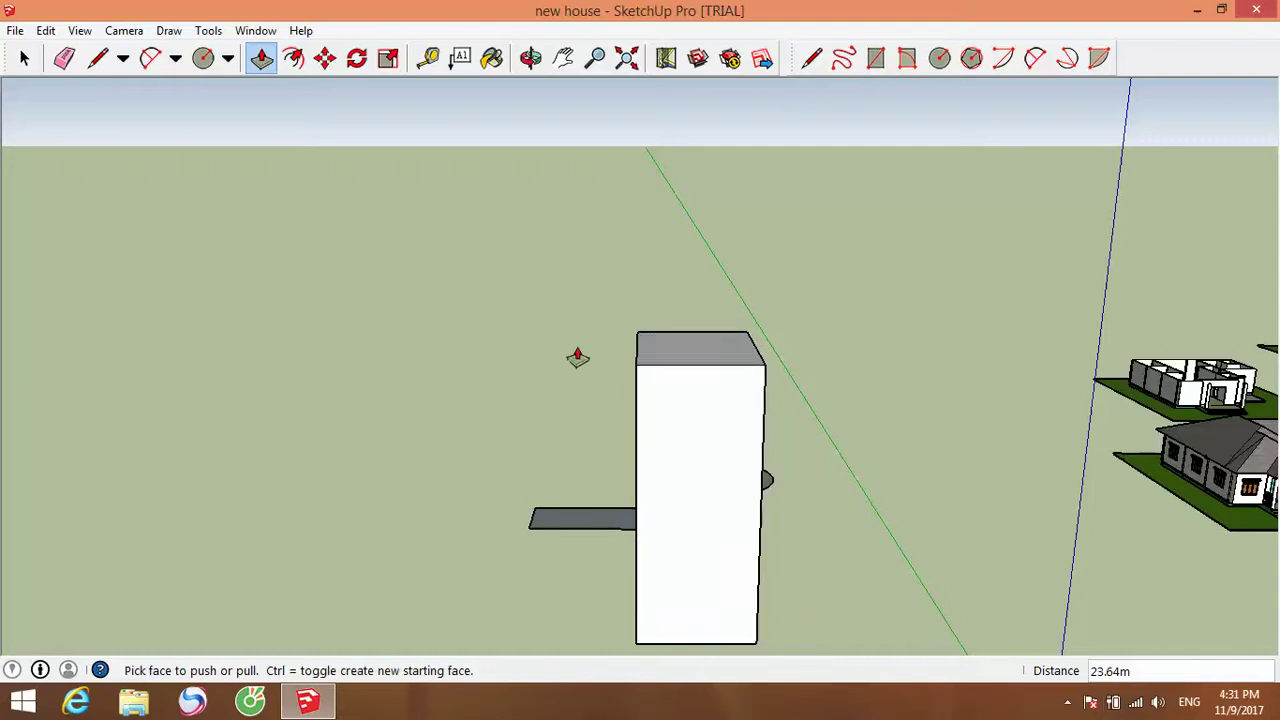
scroll(720, 480, "down", 3)
middle_click_drag(749, 514, 884, 325)
left_click_drag(883, 311, 809, 545)
key("p")
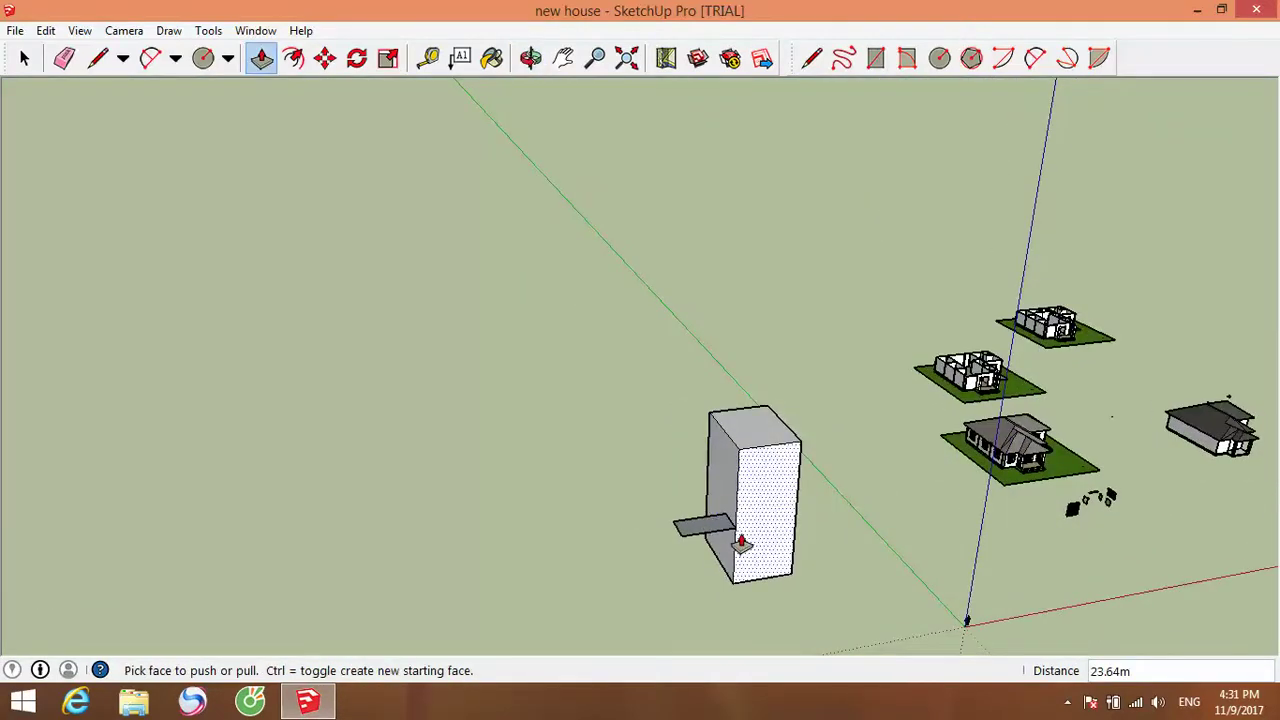
scroll(812, 508, "down", 3)
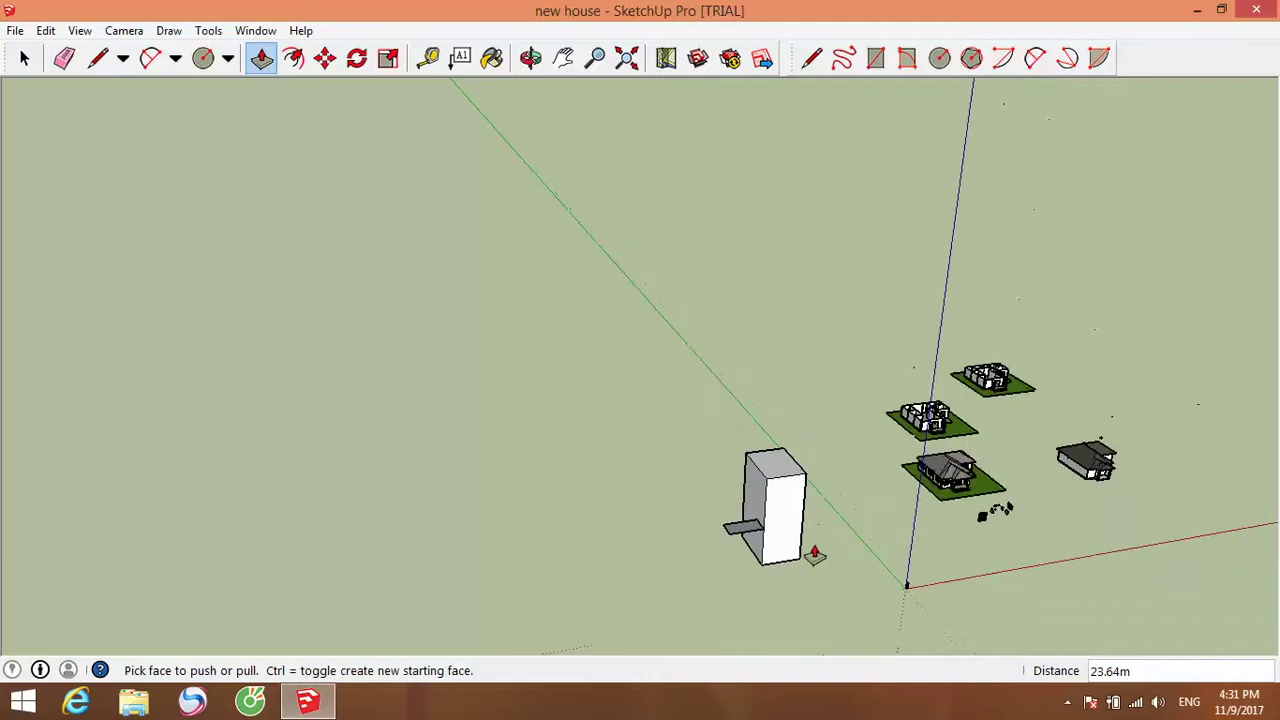
middle_click_drag(812, 510, 874, 523)
scroll(723, 503, "up", 1)
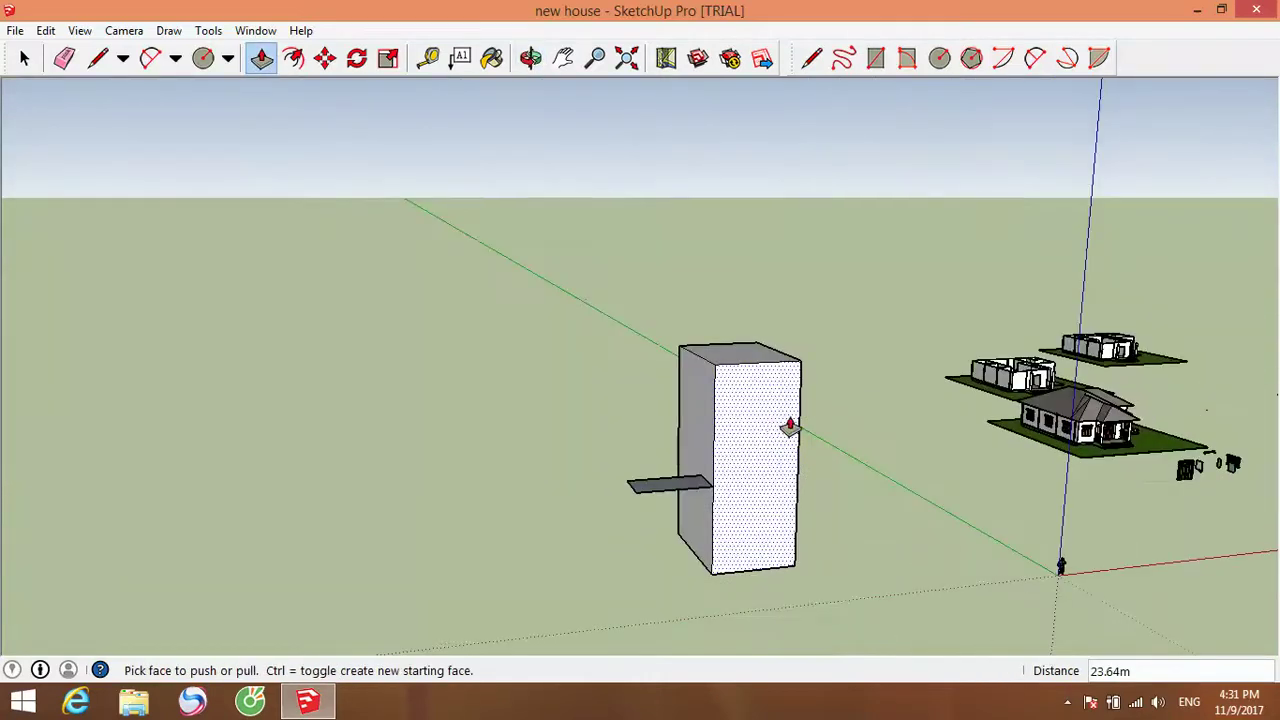
key("Escape")
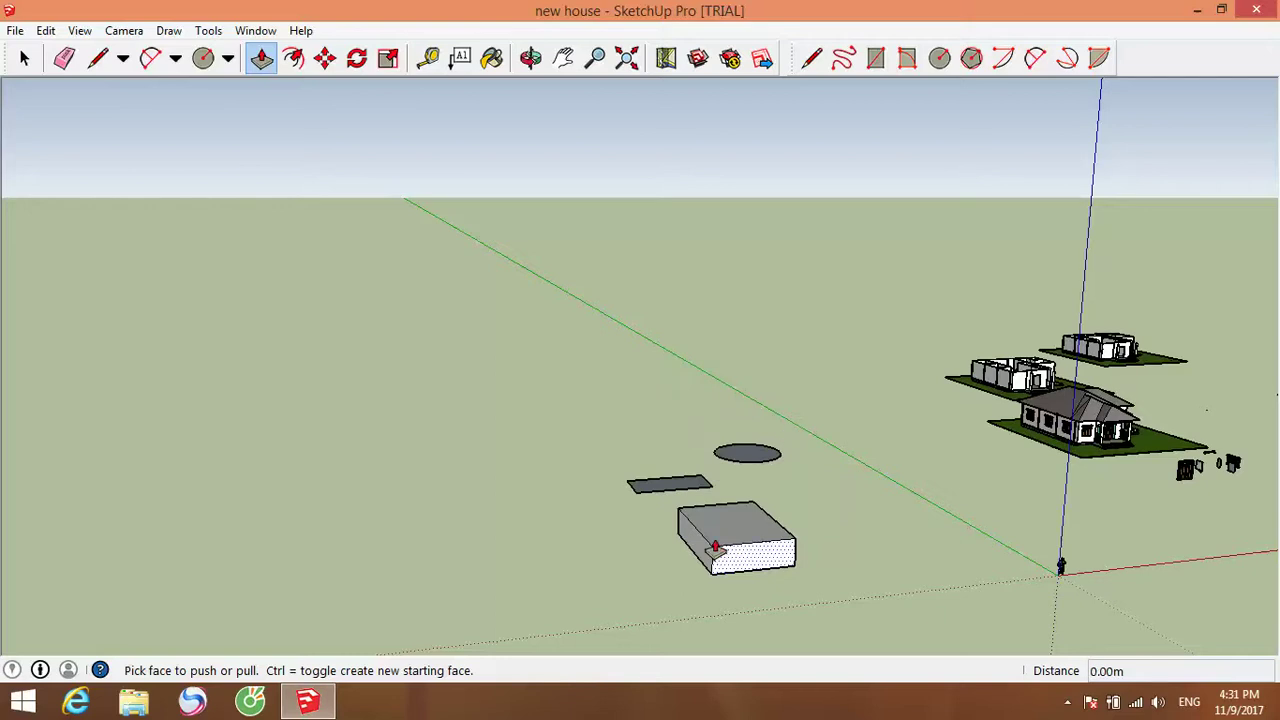
scroll(748, 537, "up", 2)
middle_click_drag(786, 548, 814, 480)
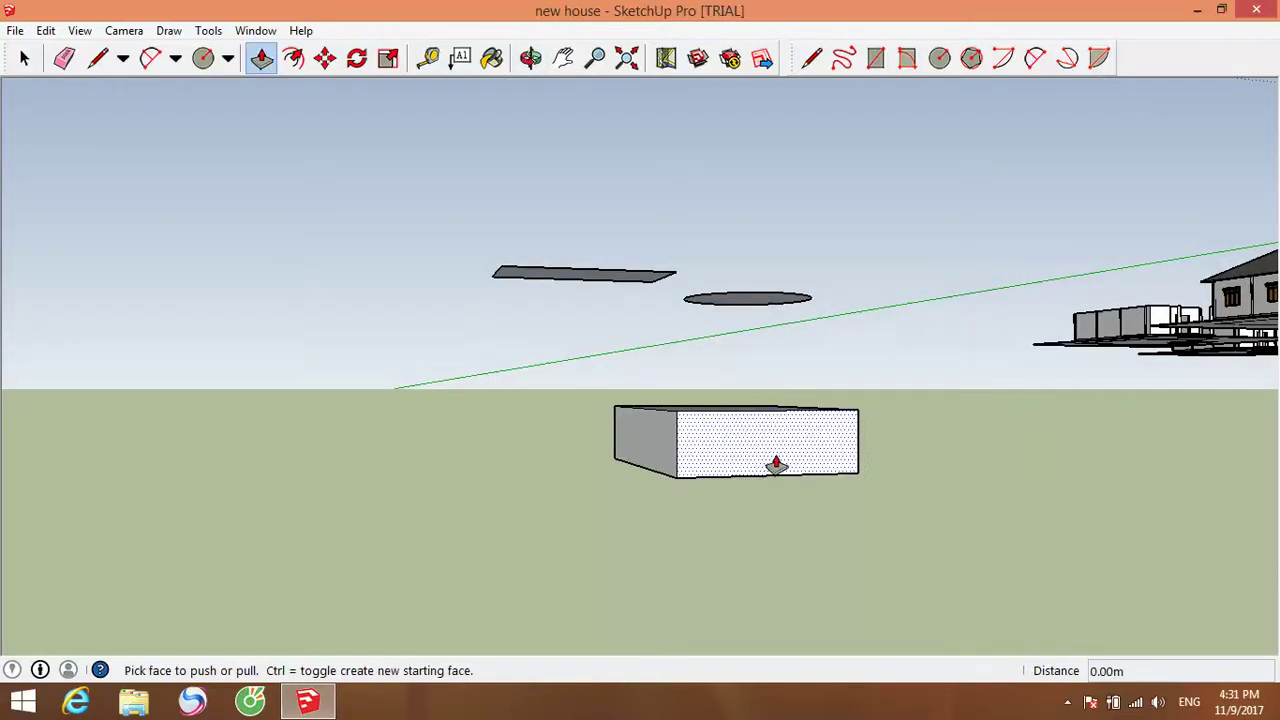
Undo the large rectangle's extrusion and pull the narrow rectangle up about 10.6 m with Push/Pull.
key("ctrl+z")
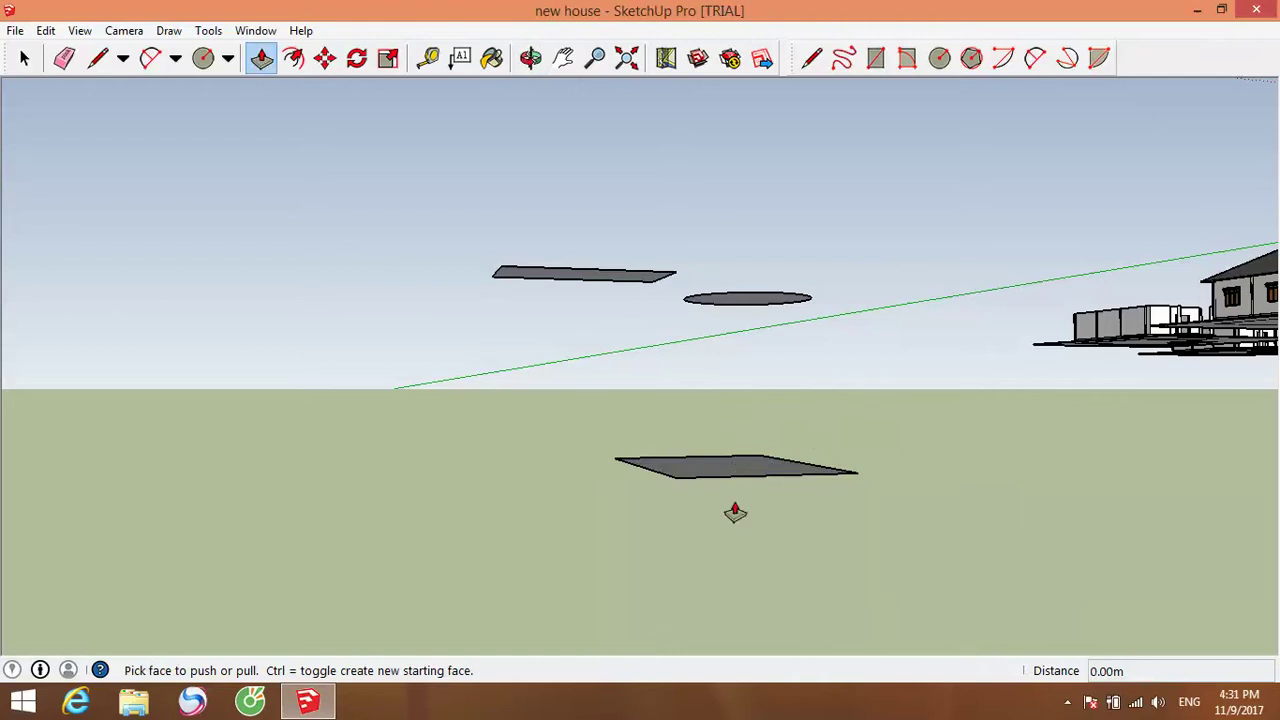
scroll(746, 509, "down", 3)
middle_click_drag(746, 509, 720, 580)
scroll(622, 545, "up", 1)
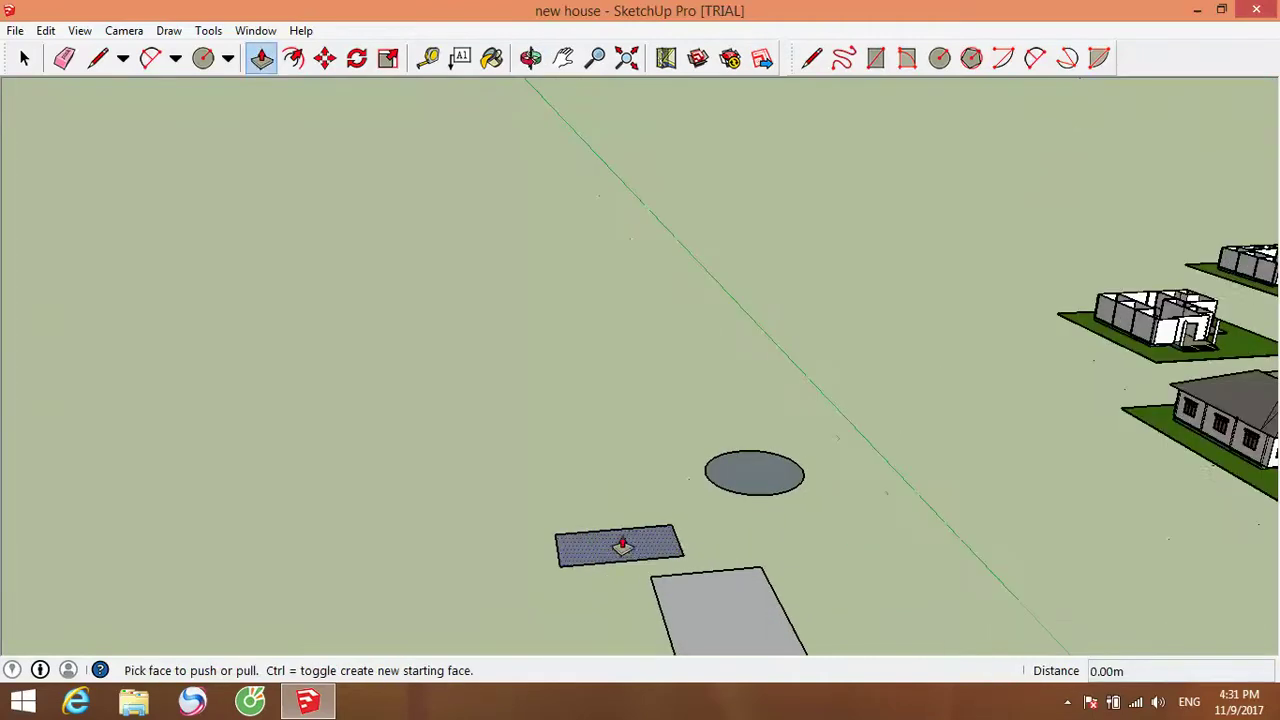
left_click_drag(622, 545, 645, 413)
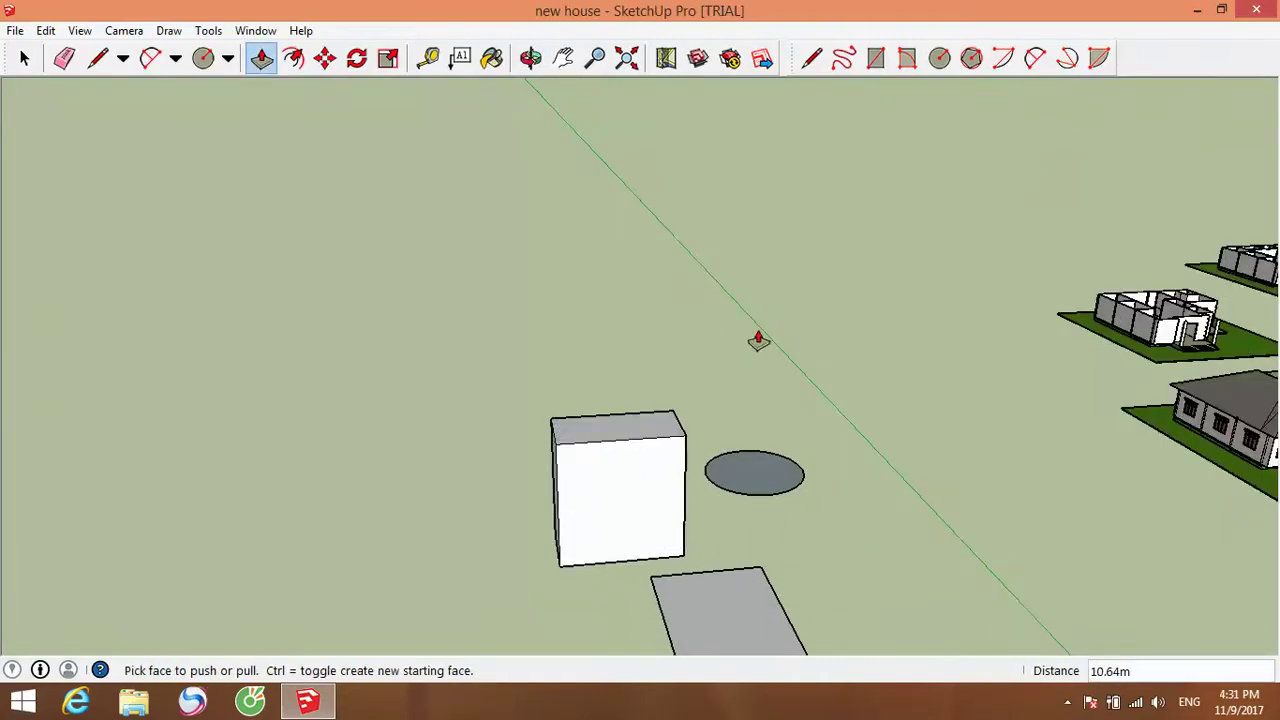
Select the whole tall block and copy it about 28.4 m along the red axis, away from the circle, with the Move tool.
middle_click_drag(683, 562, 650, 470)
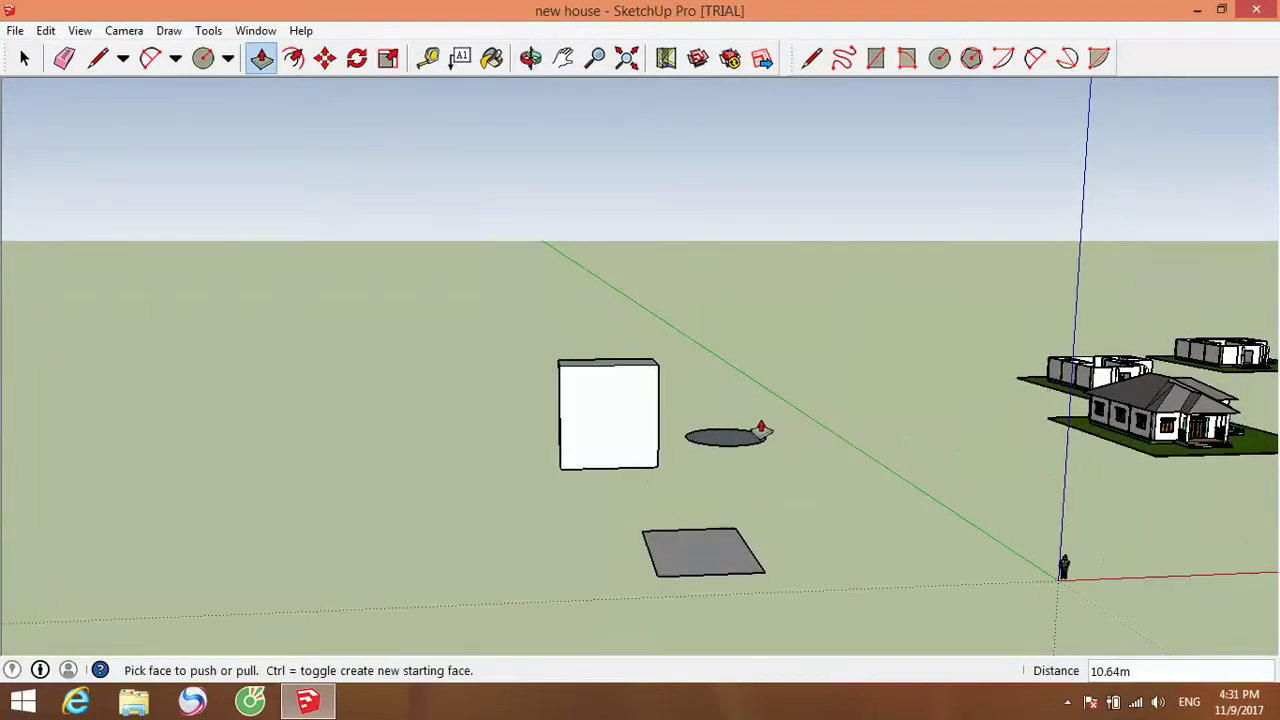
middle_click_drag(748, 462, 482, 362)
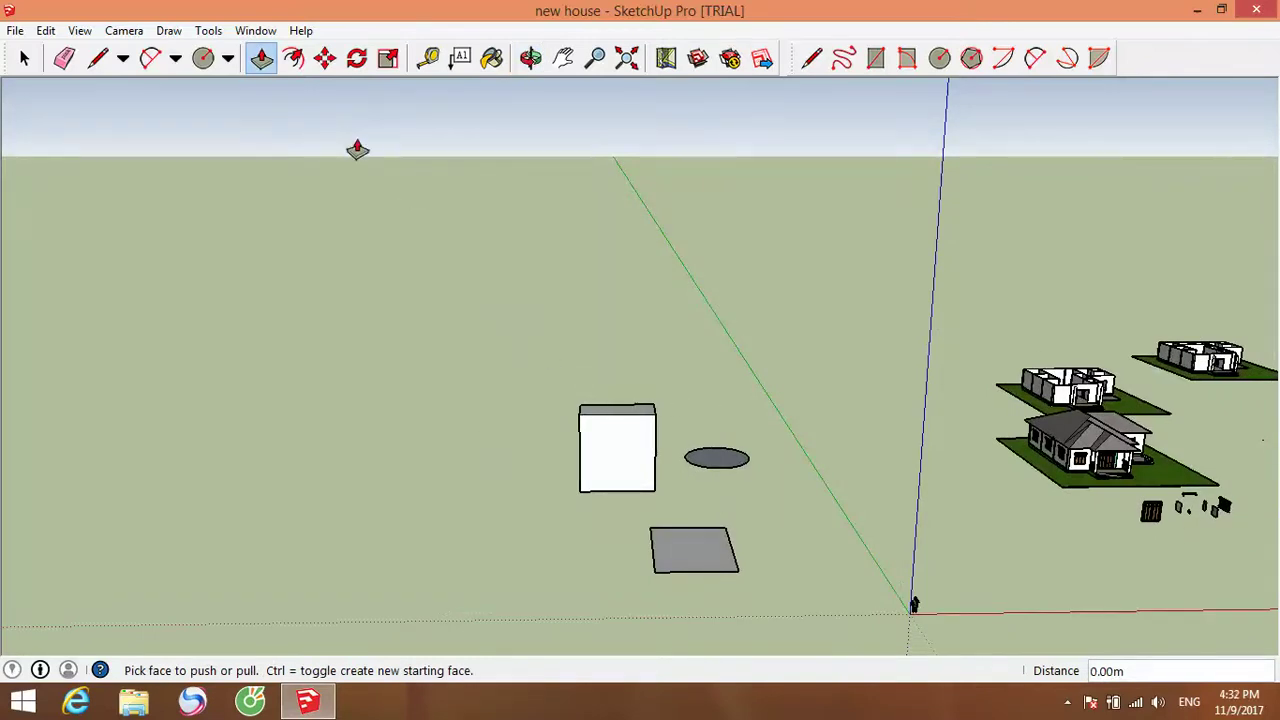
key("space")
scroll(754, 477, "up", 3)
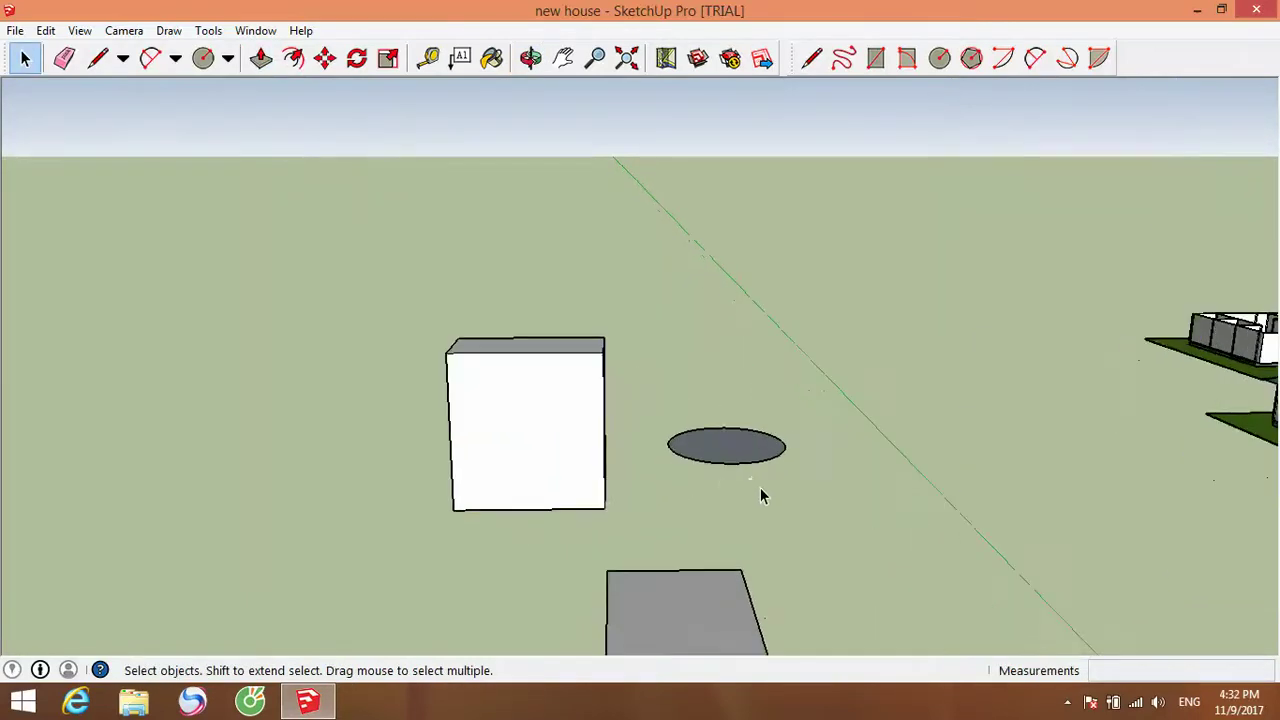
scroll(766, 494, "down", 1)
middle_click_drag(762, 493, 750, 465)
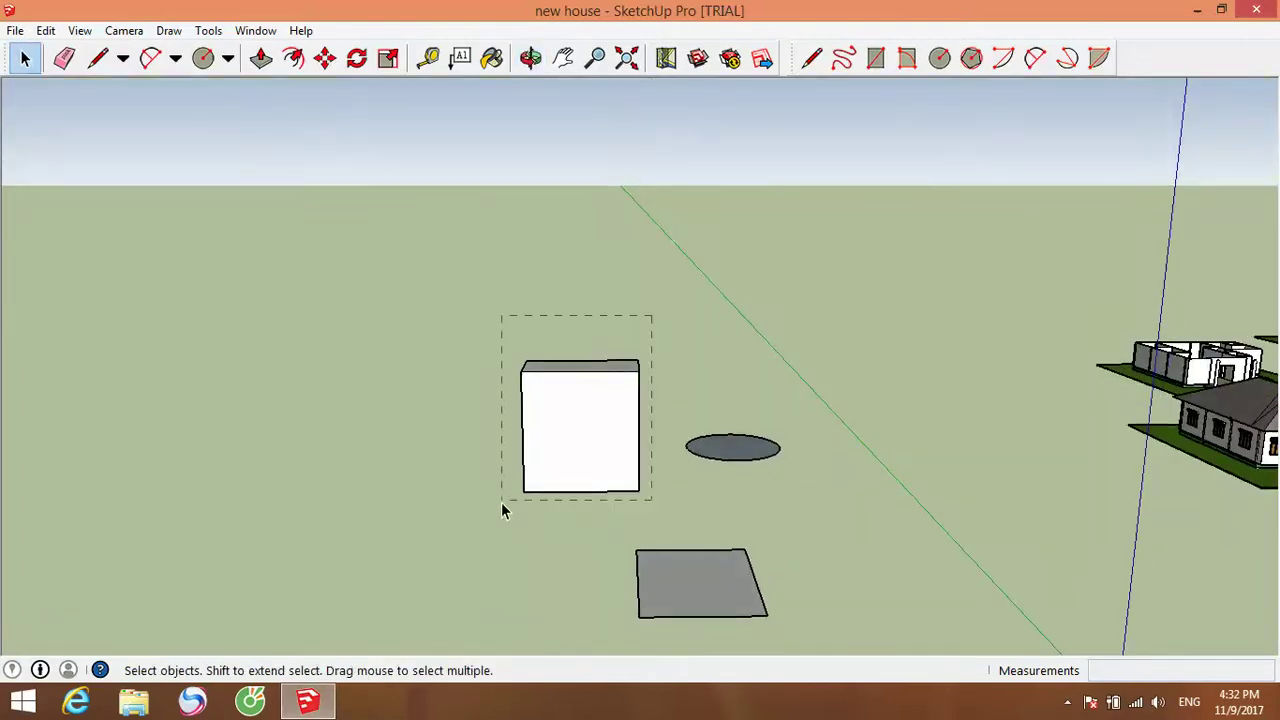
left_click_drag(502, 510, 502, 510)
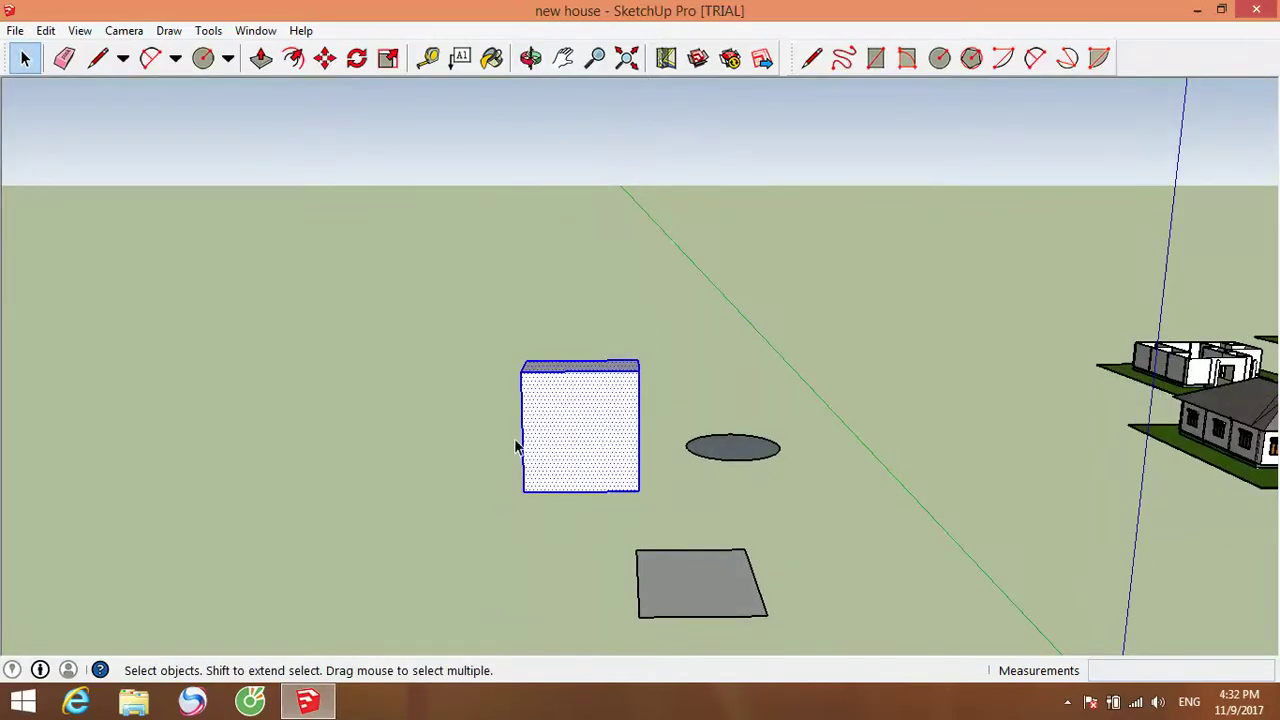
left_click(327, 59)
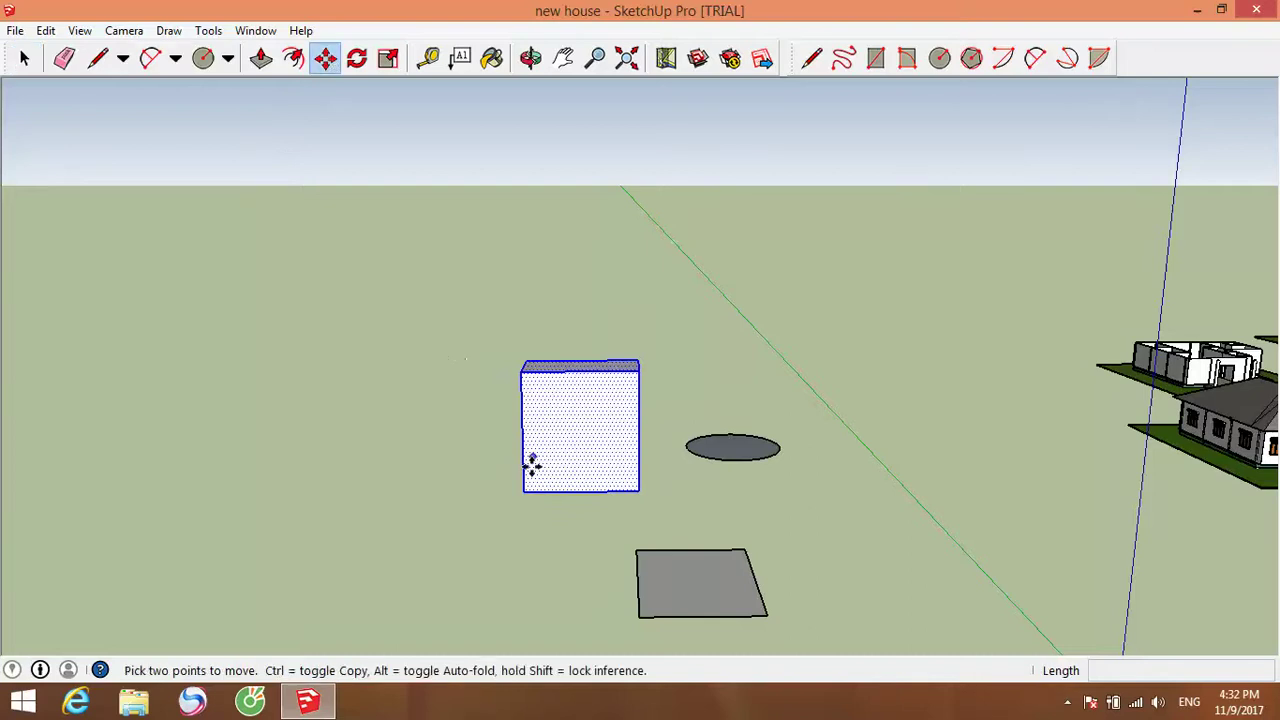
left_click(524, 494)
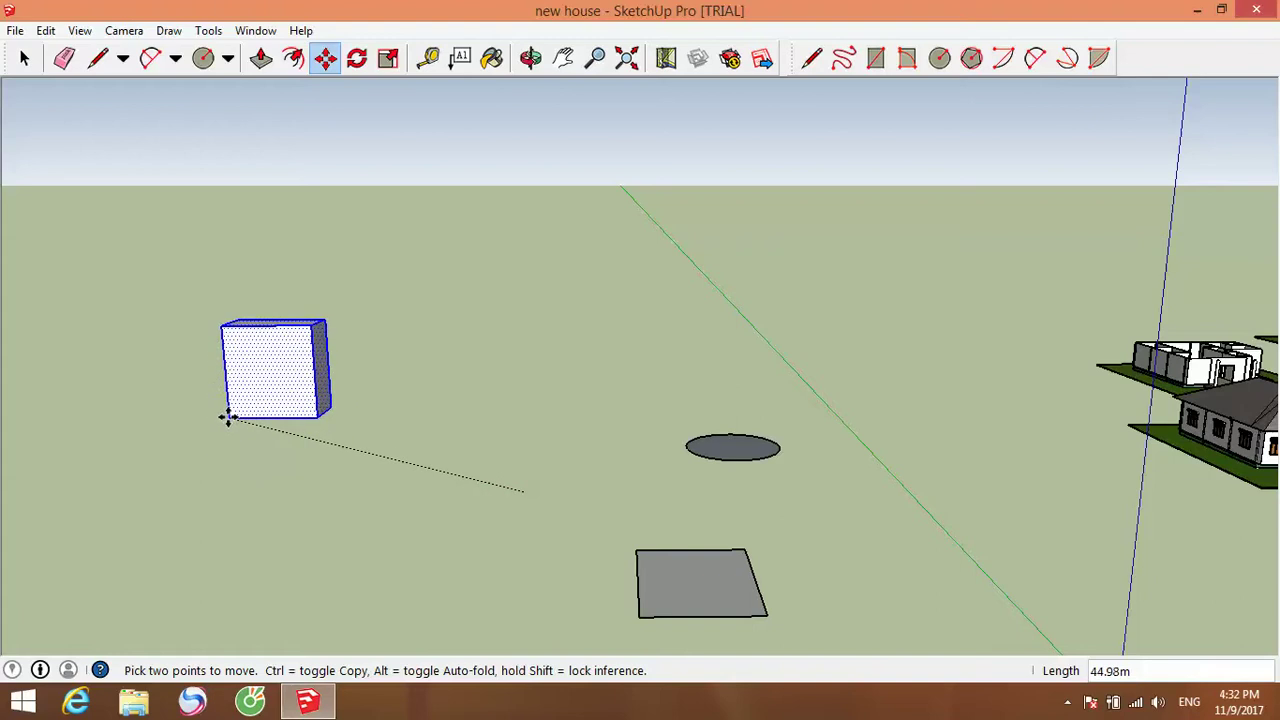
key("ctrl")
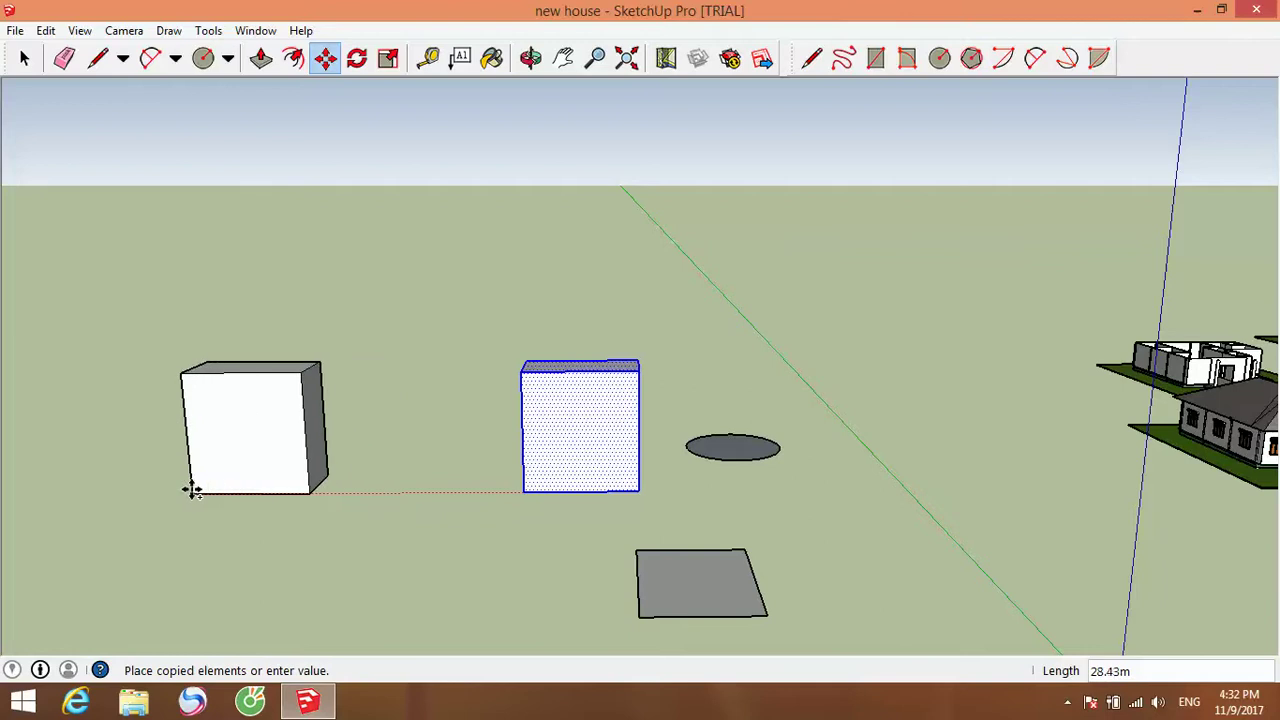
left_click(193, 490)
Place another copy of the block beyond the first copy, forming a row of three.
scroll(391, 551, "down", 3)
middle_click_drag(391, 551, 491, 487)
left_click(378, 474)
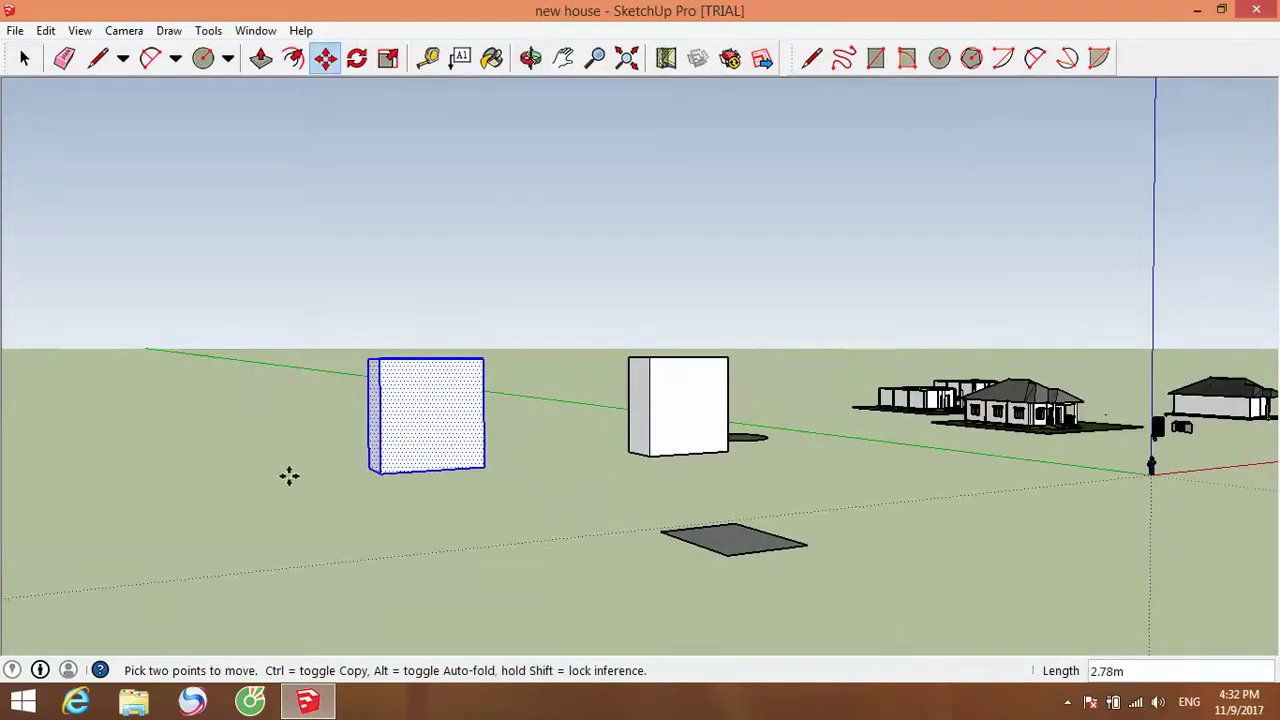
key("ctrl")
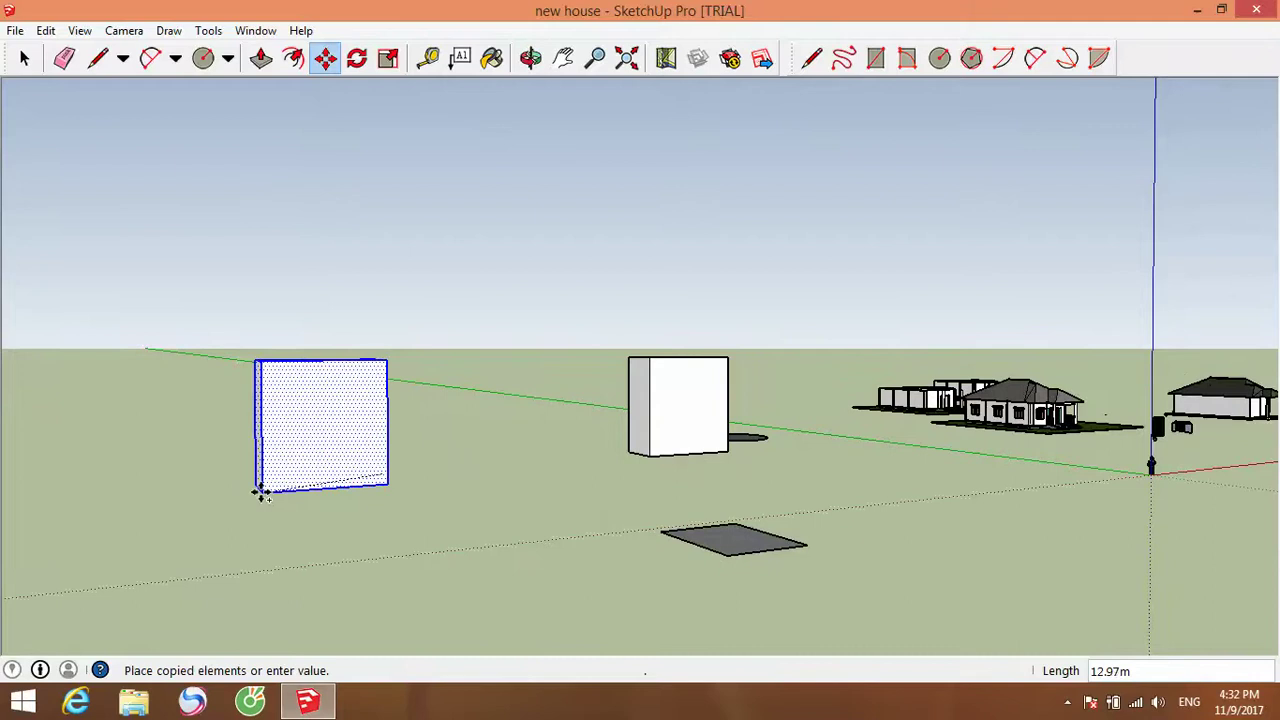
left_click(140, 502)
View the three blocks from several angles and distances.
scroll(517, 526, "down", 6)
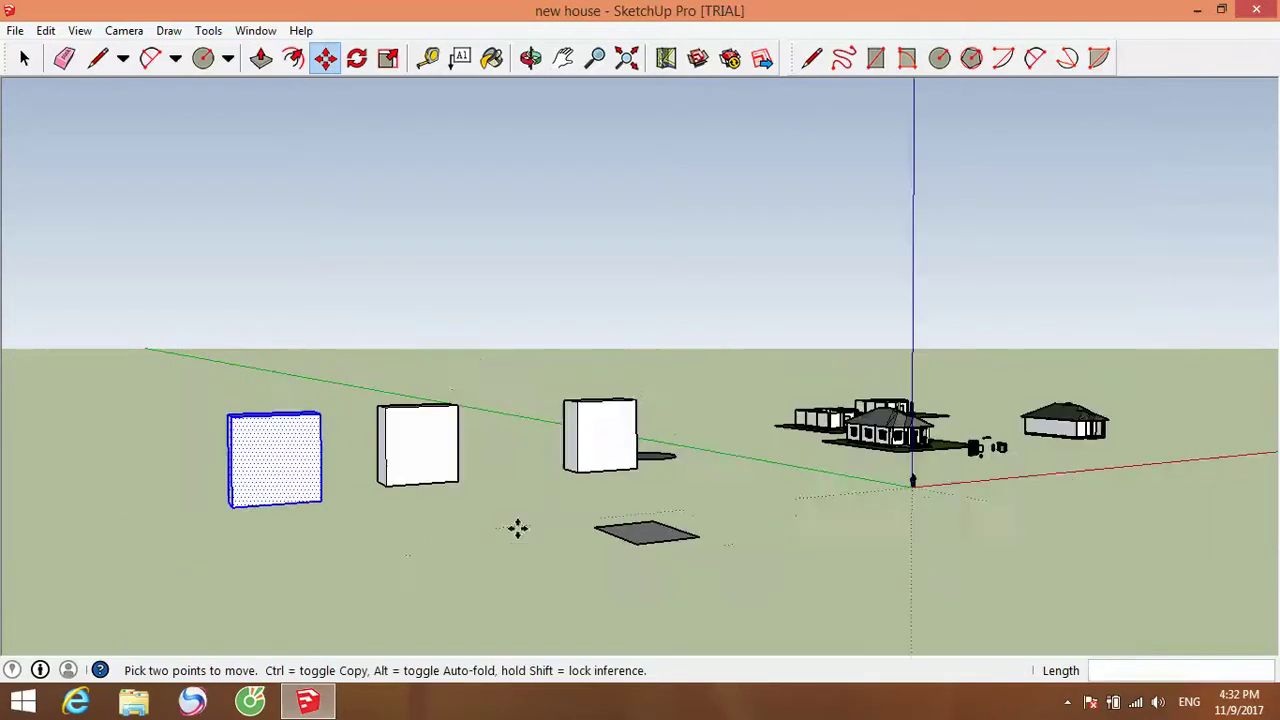
middle_click_drag(557, 523, 436, 511)
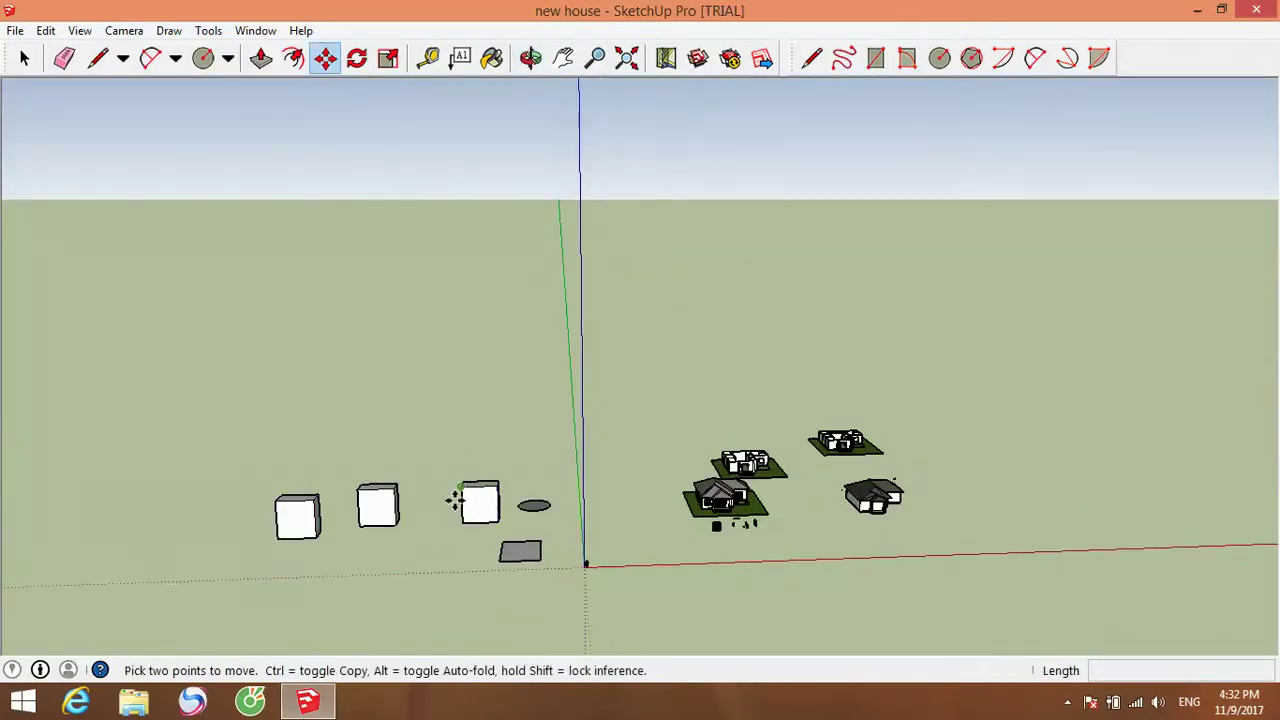
key("space")
scroll(440, 560, "up", 2)
scroll(470, 563, "down", 3)
middle_click_drag(503, 566, 543, 506)
scroll(486, 506, "up", 4)
scroll(558, 530, "up", 1)
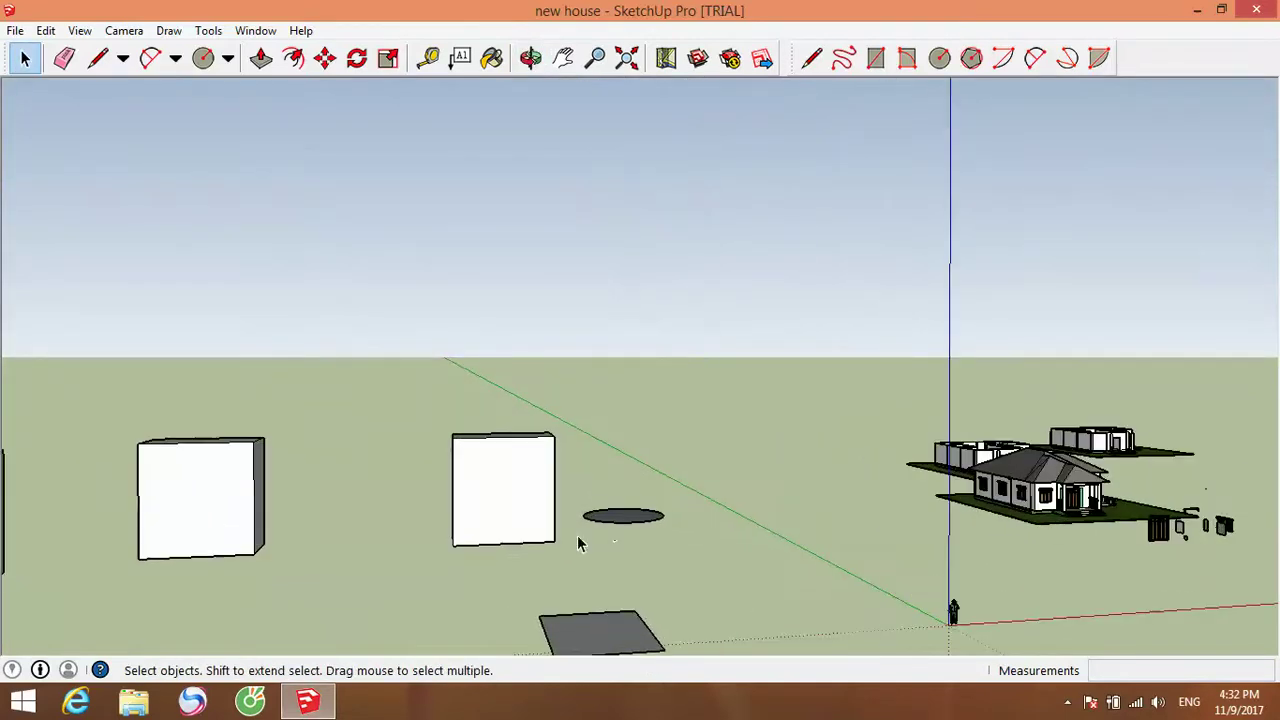
middle_click_drag(257, 491, 252, 493)
scroll(450, 525, "down", 3)
middle_click_drag(550, 524, 447, 546)
scroll(480, 530, "down", 1)
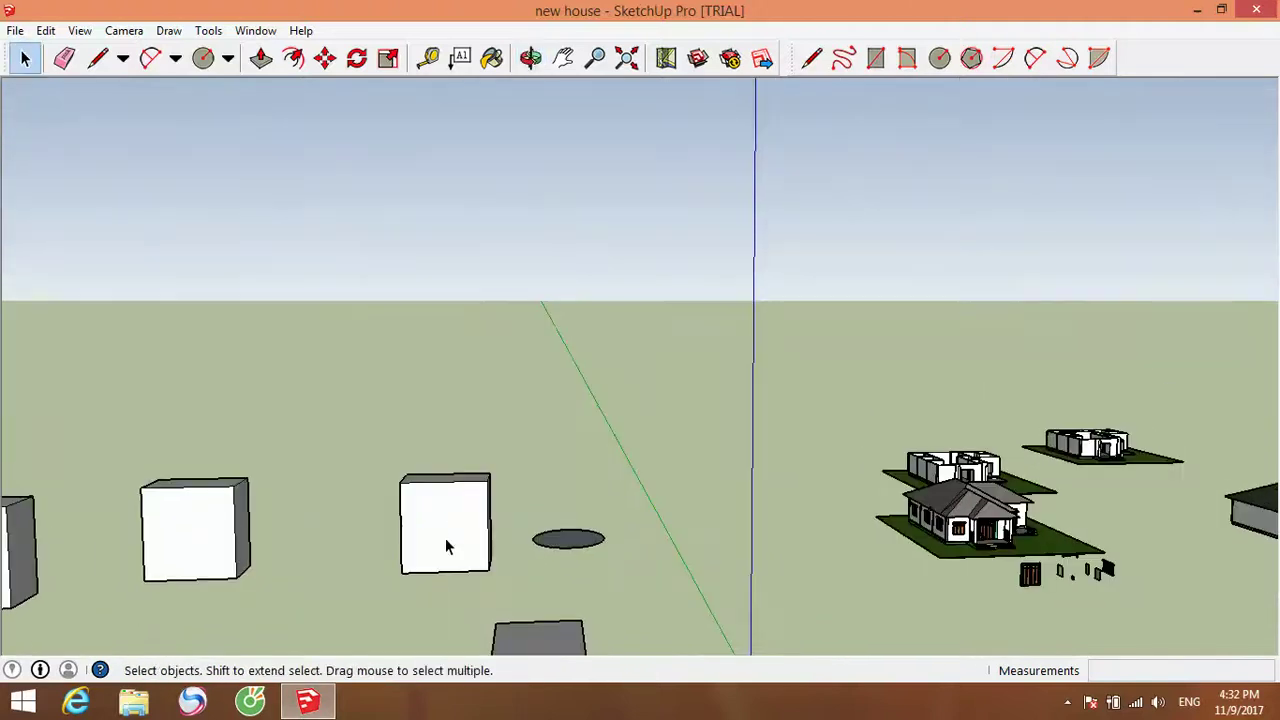
Draw a small circle on the front face of the block nearest the ground circle and push it in about 1.4 m.
left_click(939, 58)
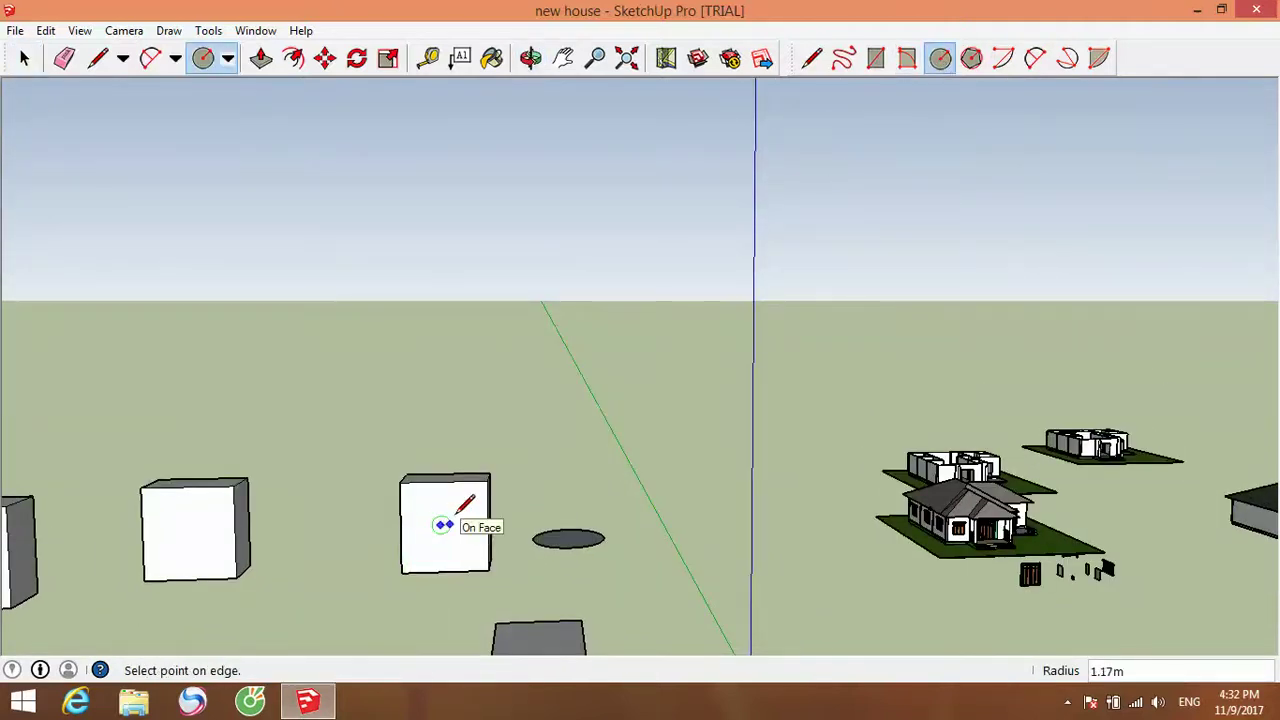
mouse_move(462, 513)
middle_mouse_down()
mouse_move(457, 523)
mouse_move(474, 500)
mouse_move(450, 530)
middle_mouse_up()
scroll(455, 535, "up", 5)
middle_click_drag(543, 528, 518, 572)
left_click(260, 60)
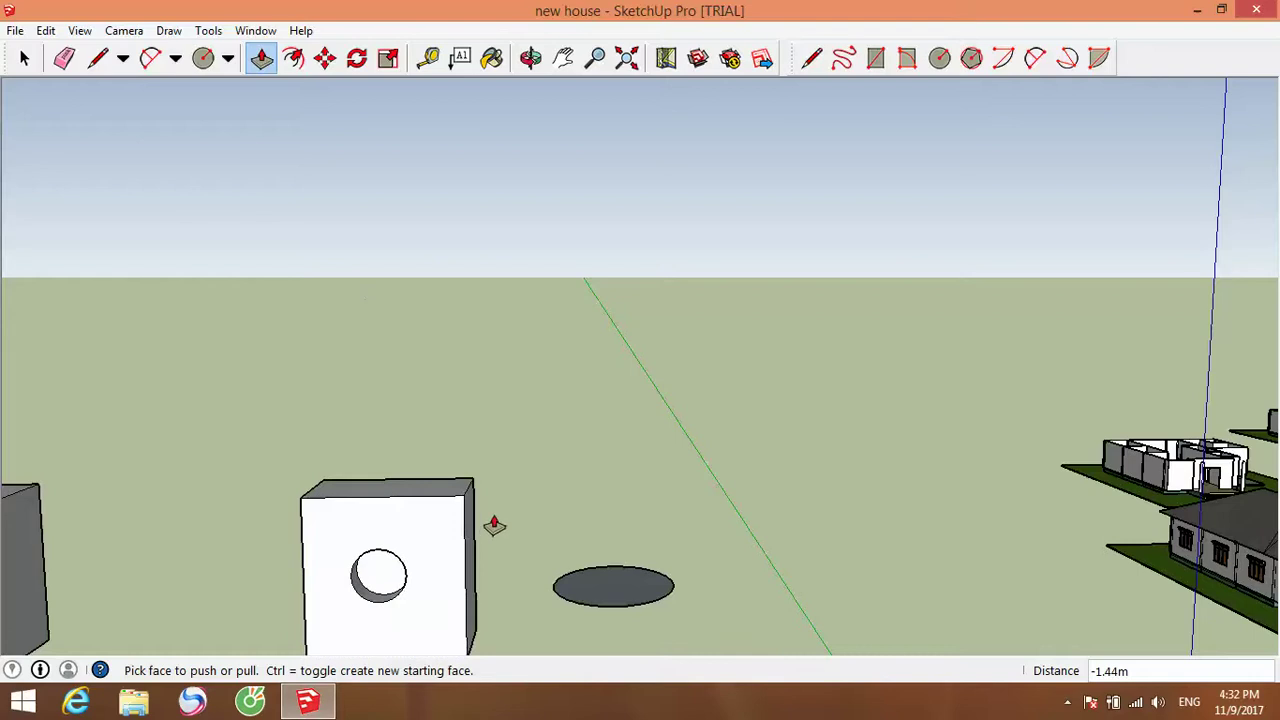
Push the recess's circular face about 17.9 m further inward so that a cylinder projects beyond the block's back.
middle_click_drag(483, 536, 534, 466)
scroll(271, 489, "up", 3)
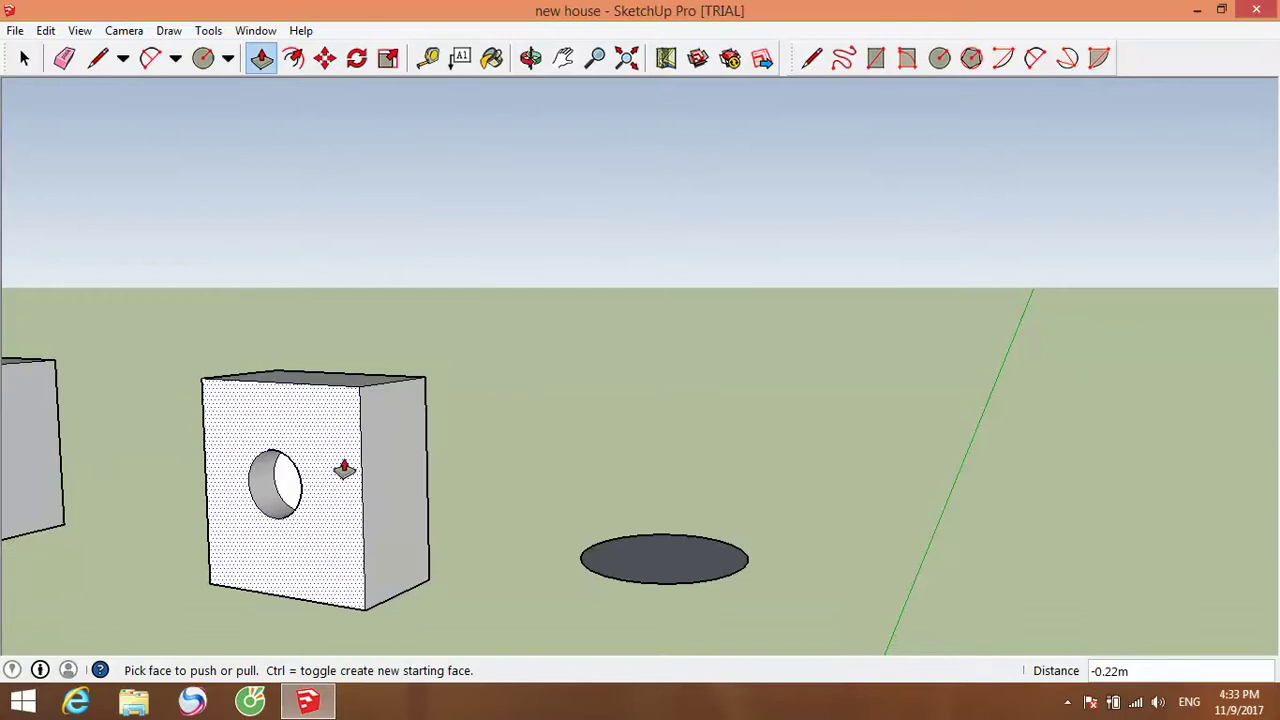
left_click(275, 490)
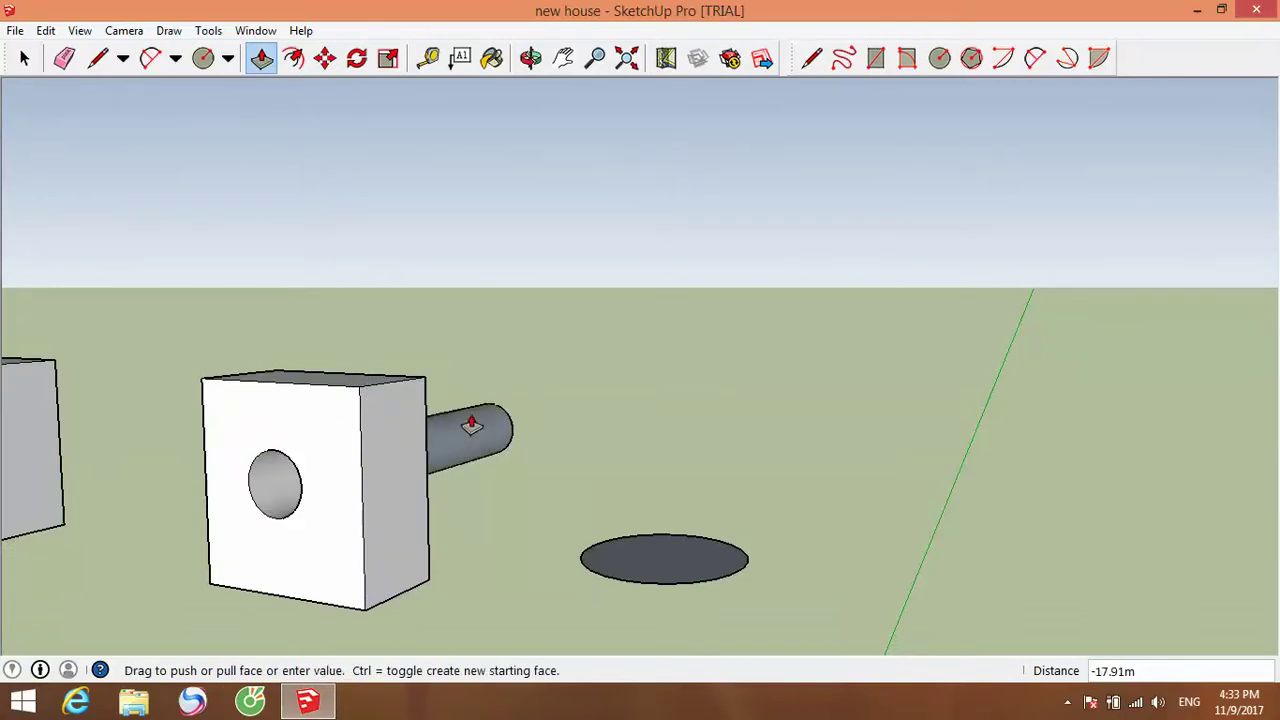
left_click(471, 424)
Push the projecting cylinder's end face back about 14.3 m to the block's back face to open a through hole.
middle_click_drag(575, 487, 306, 503)
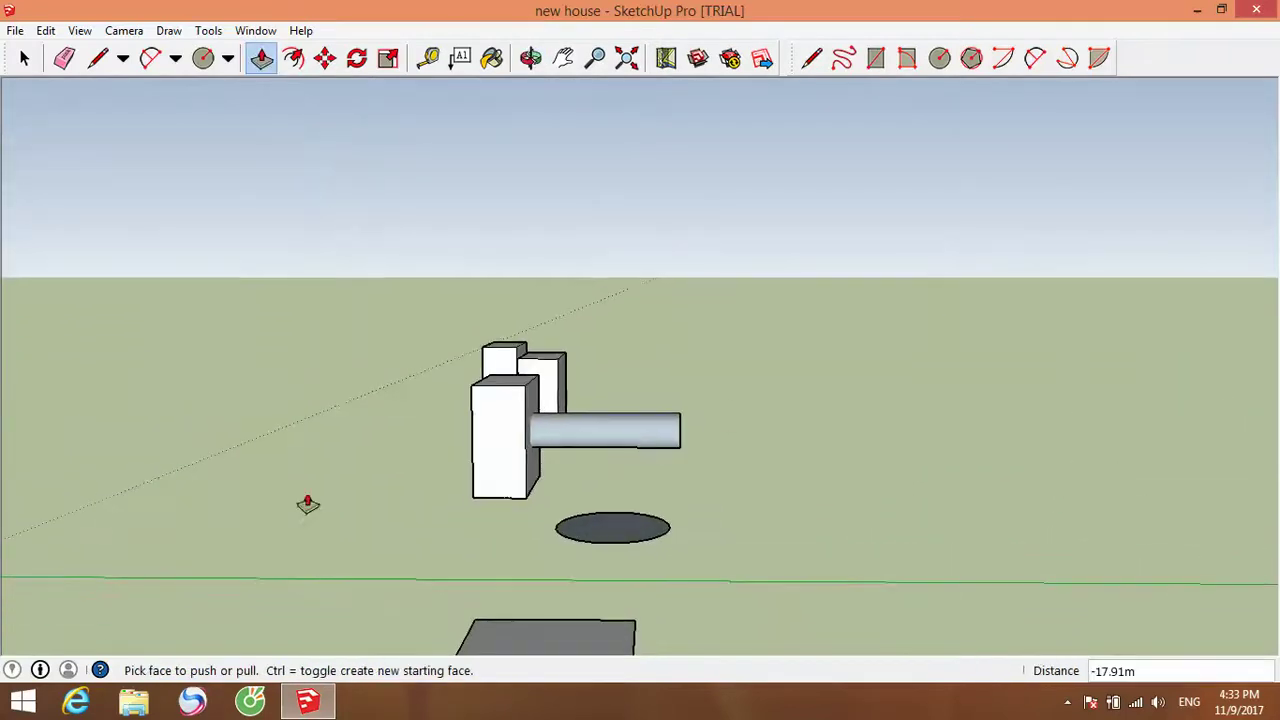
scroll(705, 429, "up", 1)
scroll(640, 446, "up", 3)
middle_click_drag(789, 494, 558, 437)
left_click(558, 437)
left_click(409, 480)
middle_click_drag(409, 480, 509, 460)
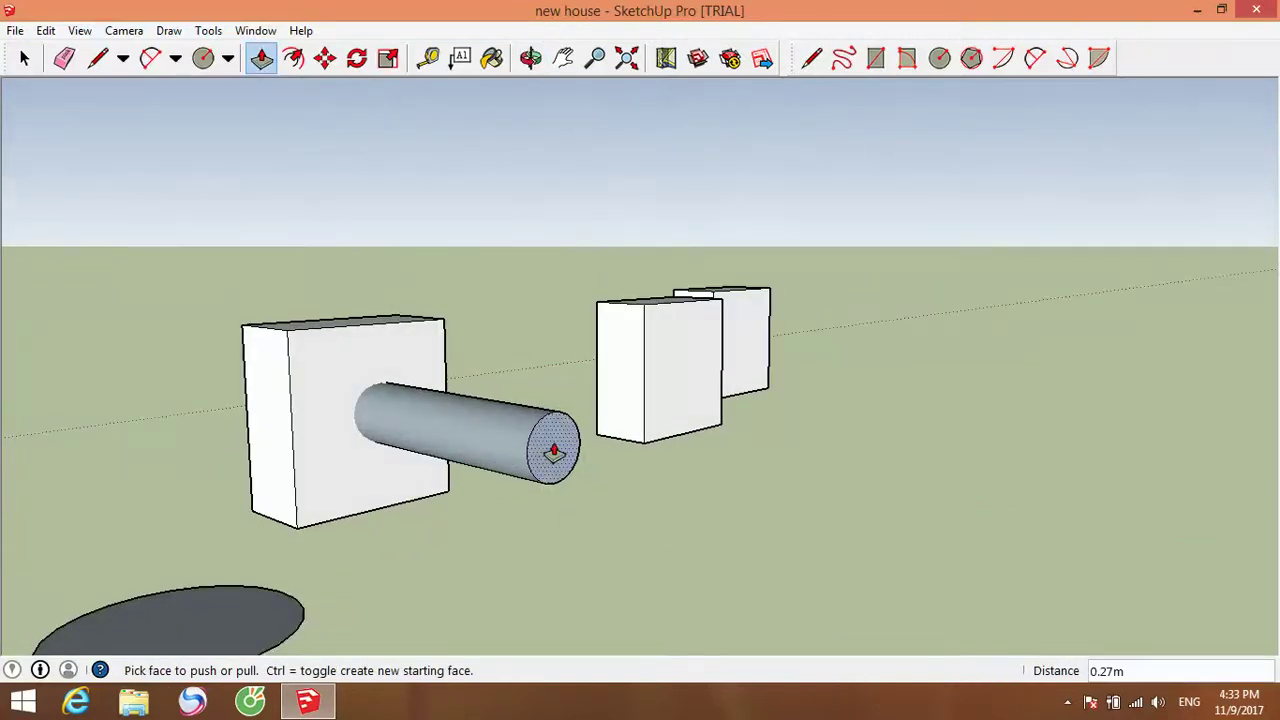
left_click(554, 452)
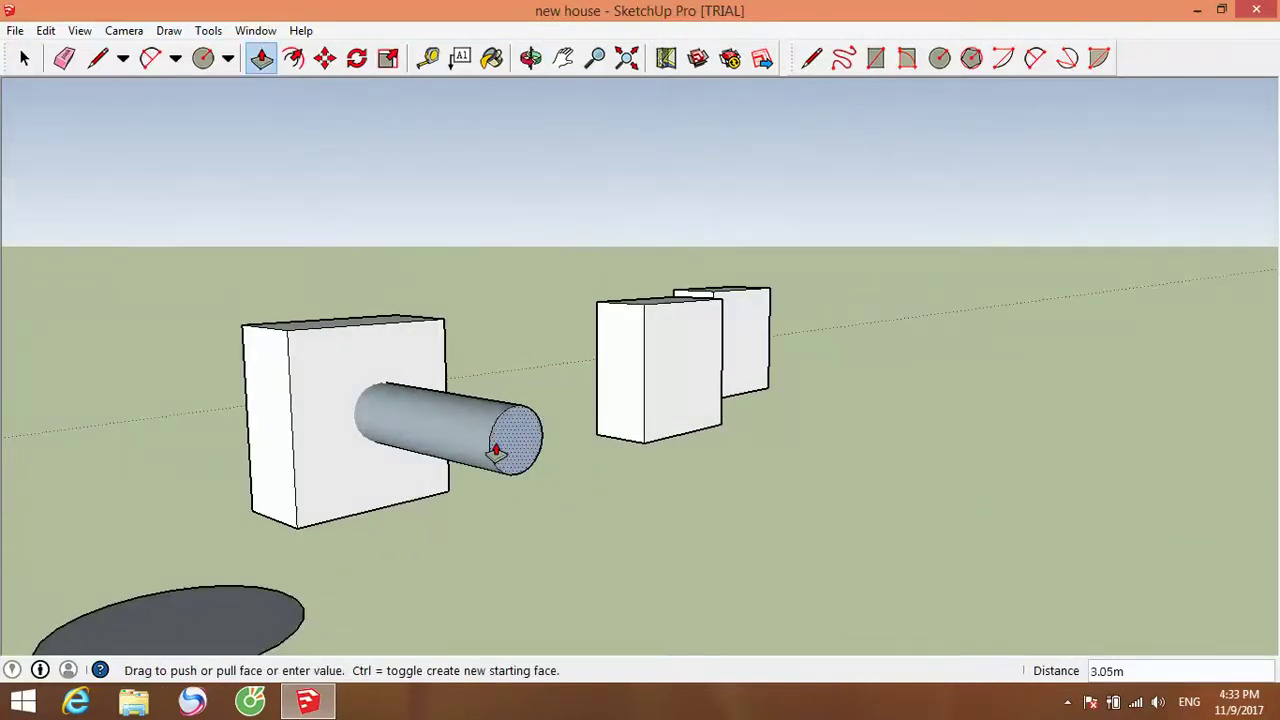
left_click(292, 427)
Examine the through hole from the front, looking through it up close and from a distance.
middle_click_drag(561, 524, 360, 480)
middle_click_drag(432, 445, 657, 458)
scroll(657, 458, "up", 2)
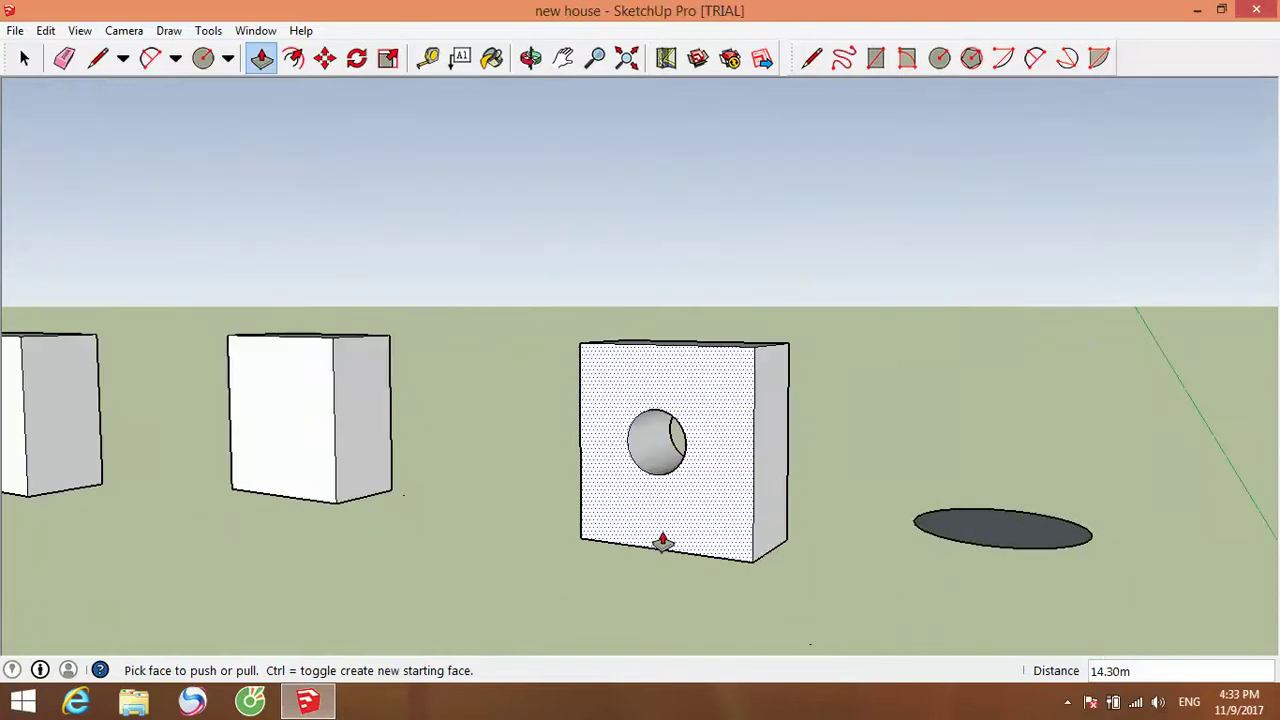
middle_click_drag(660, 543, 843, 517)
scroll(694, 420, "up", 6)
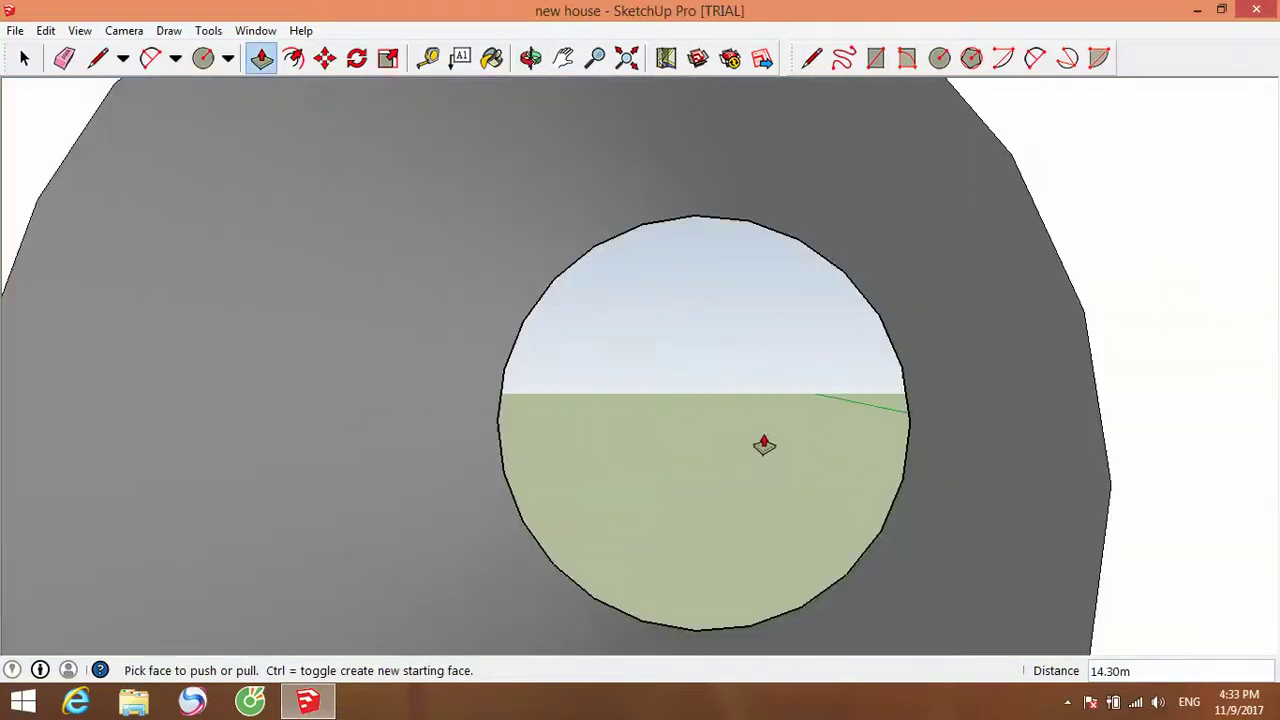
scroll(764, 444, "up", 2)
scroll(755, 456, "down", 8)
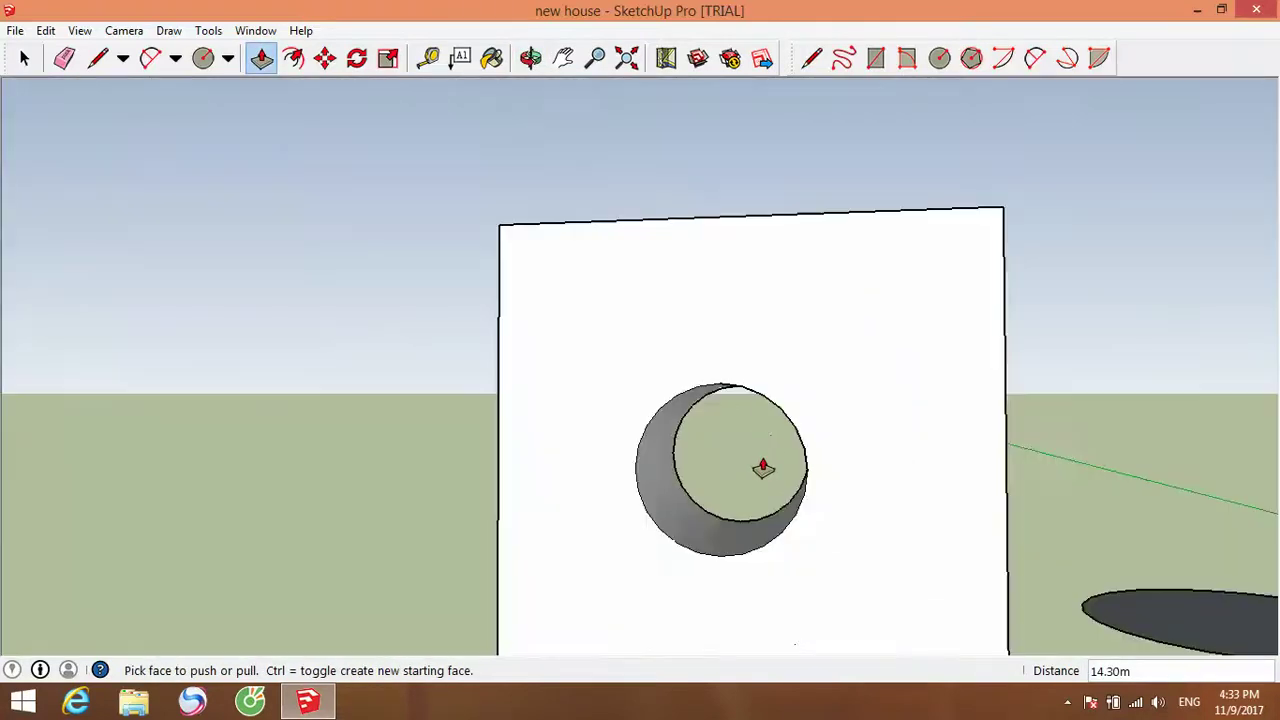
middle_click_drag(947, 527, 905, 530)
scroll(880, 553, "up", 8)
scroll(682, 454, "down", 1)
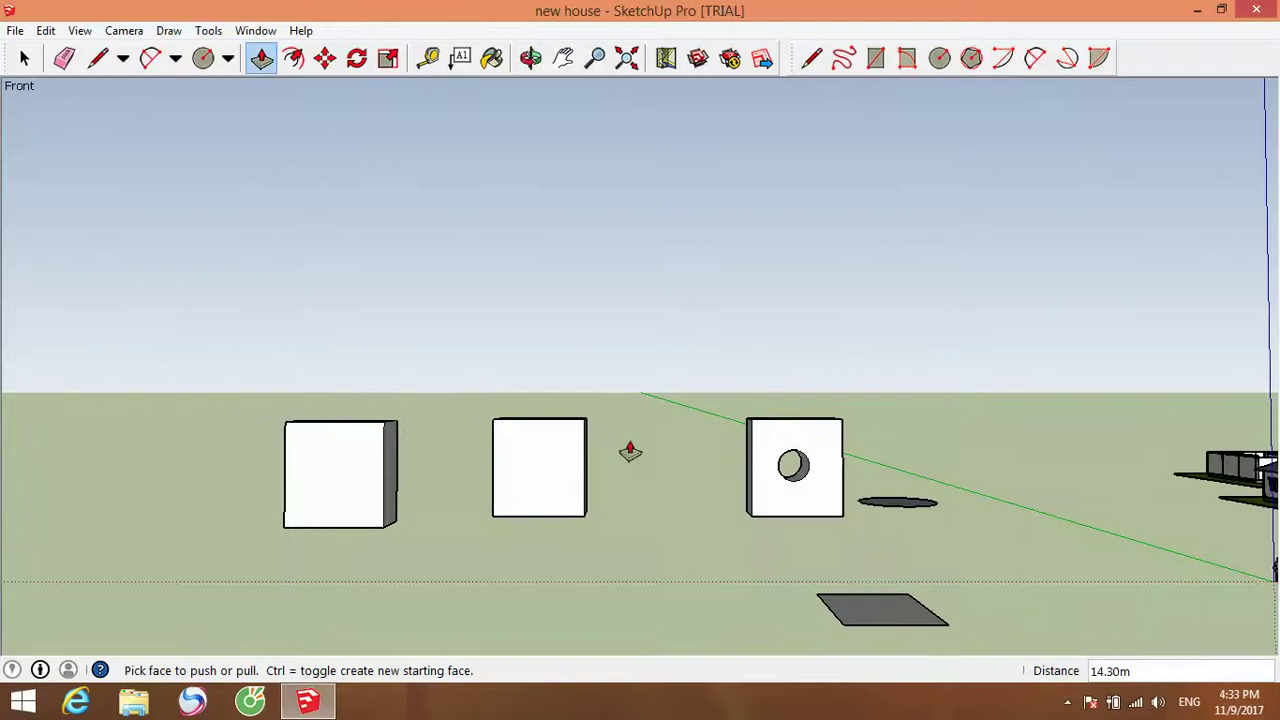
Pan across the scene to the houses and back to the three blocks with the Pan tool.
left_click(564, 59)
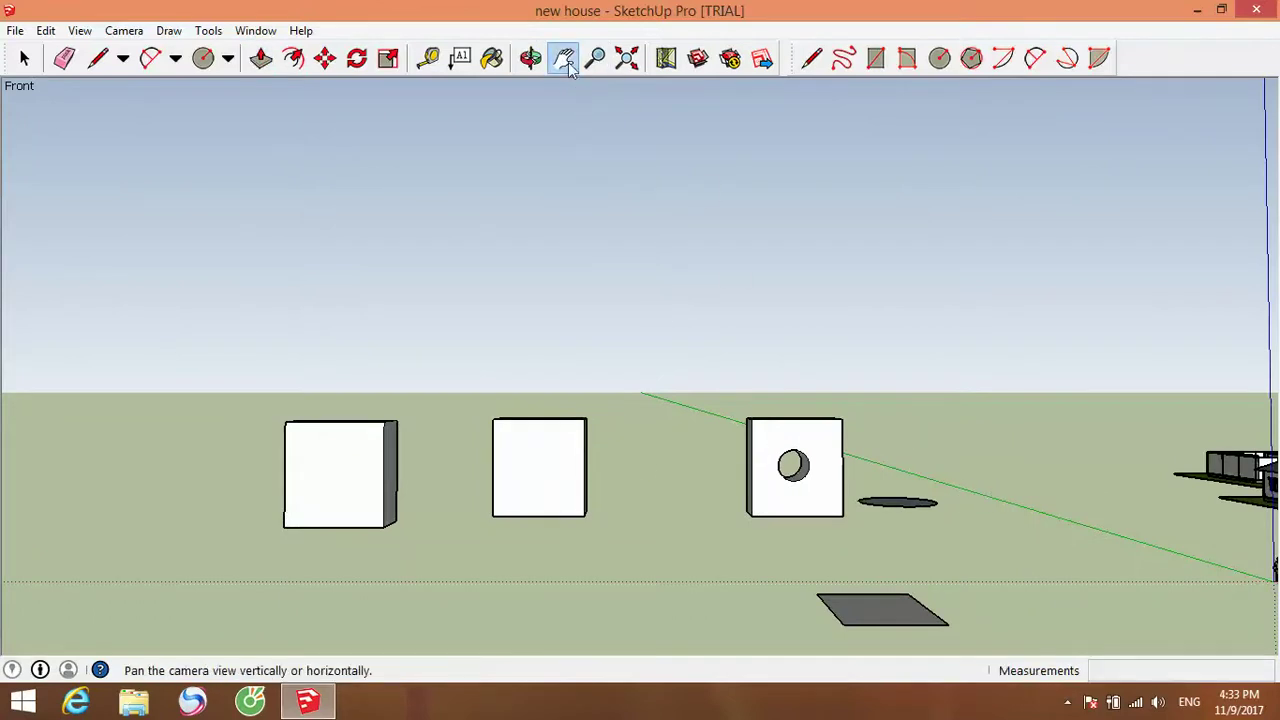
left_click_drag(987, 508, 443, 503)
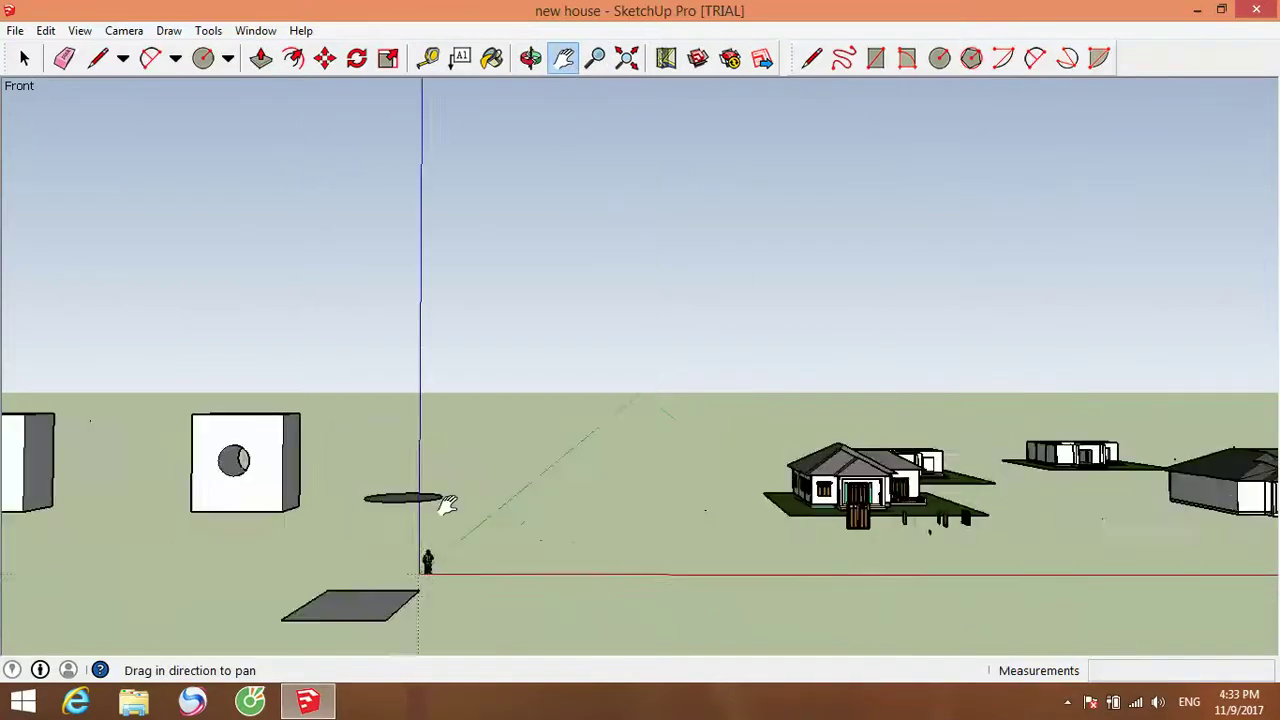
left_click_drag(706, 523, 810, 420)
left_click_drag(509, 374, 803, 481)
left_click_drag(724, 450, 622, 446)
left_click_drag(712, 484, 680, 487)
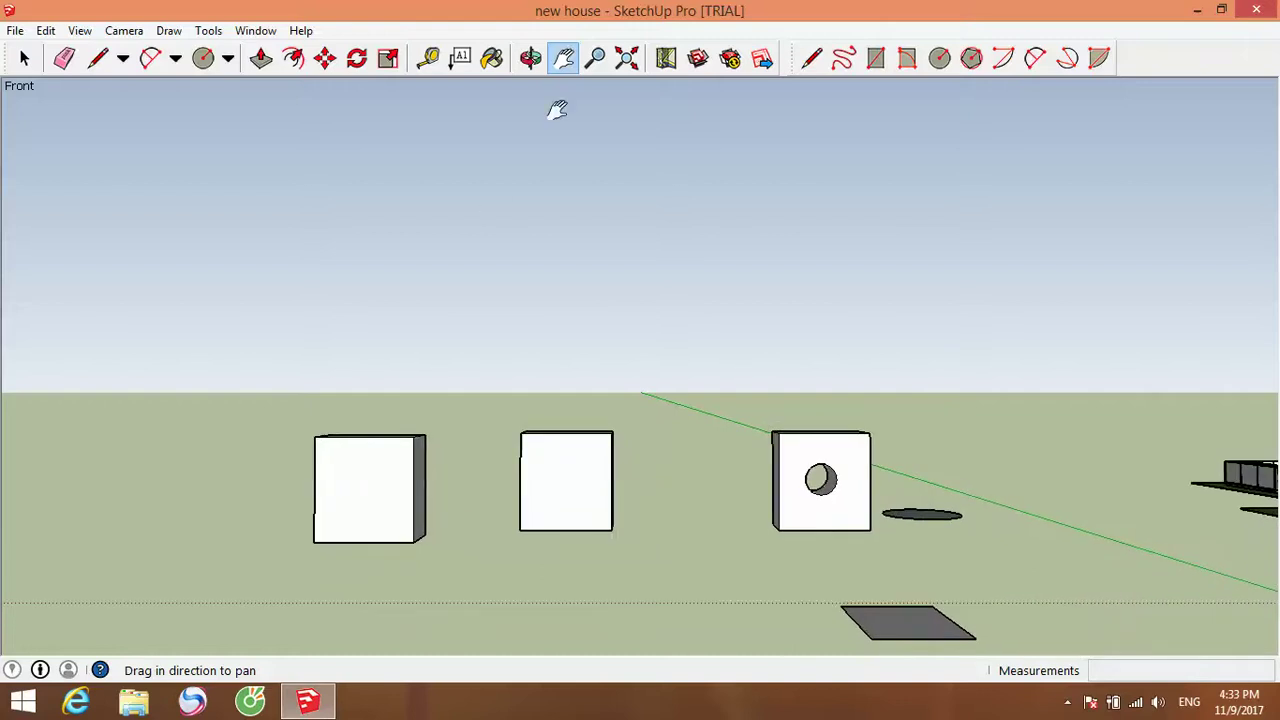
Paint the middle block's front face with the dark wood floor material from the Wood collection.
left_click(492, 58)
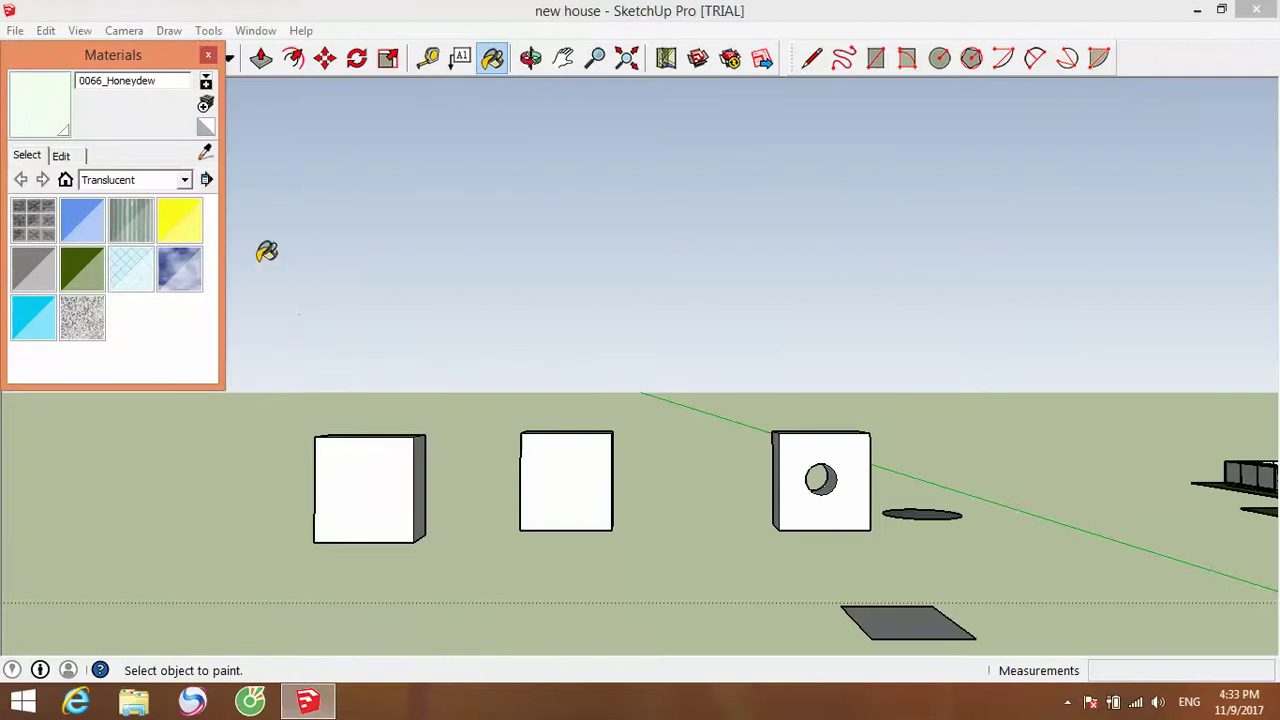
left_click(184, 184)
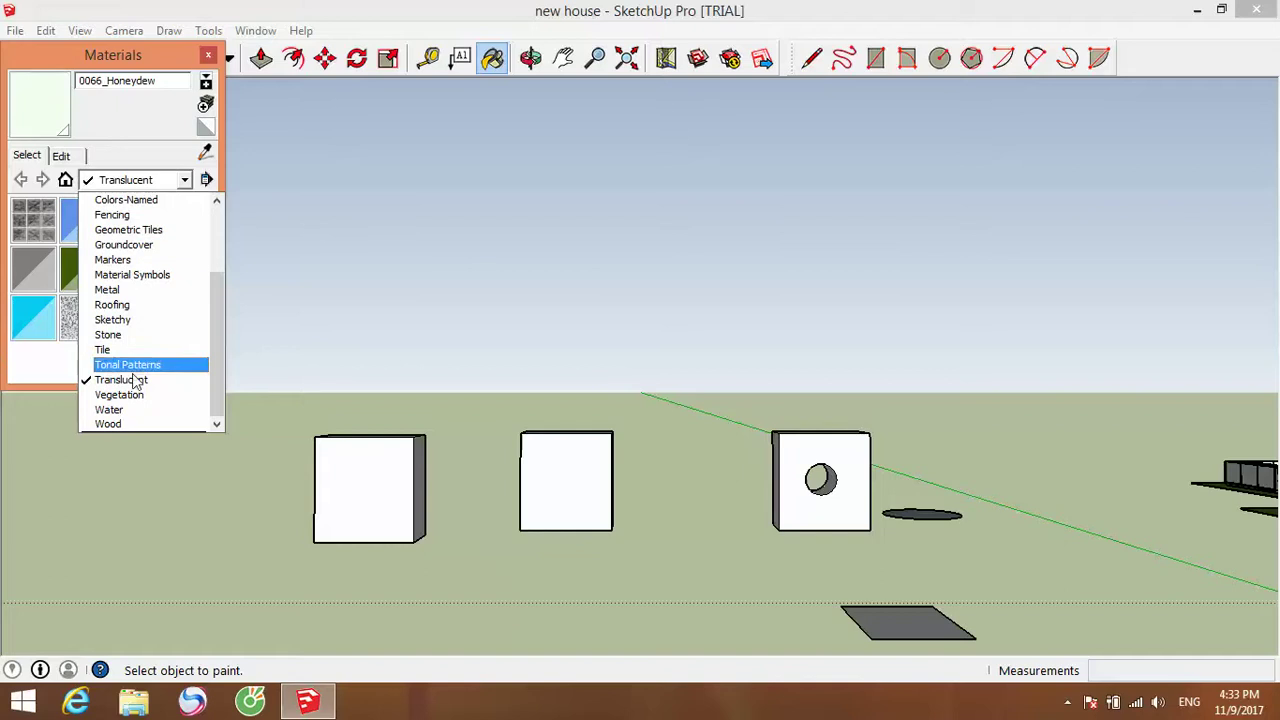
left_click(121, 423)
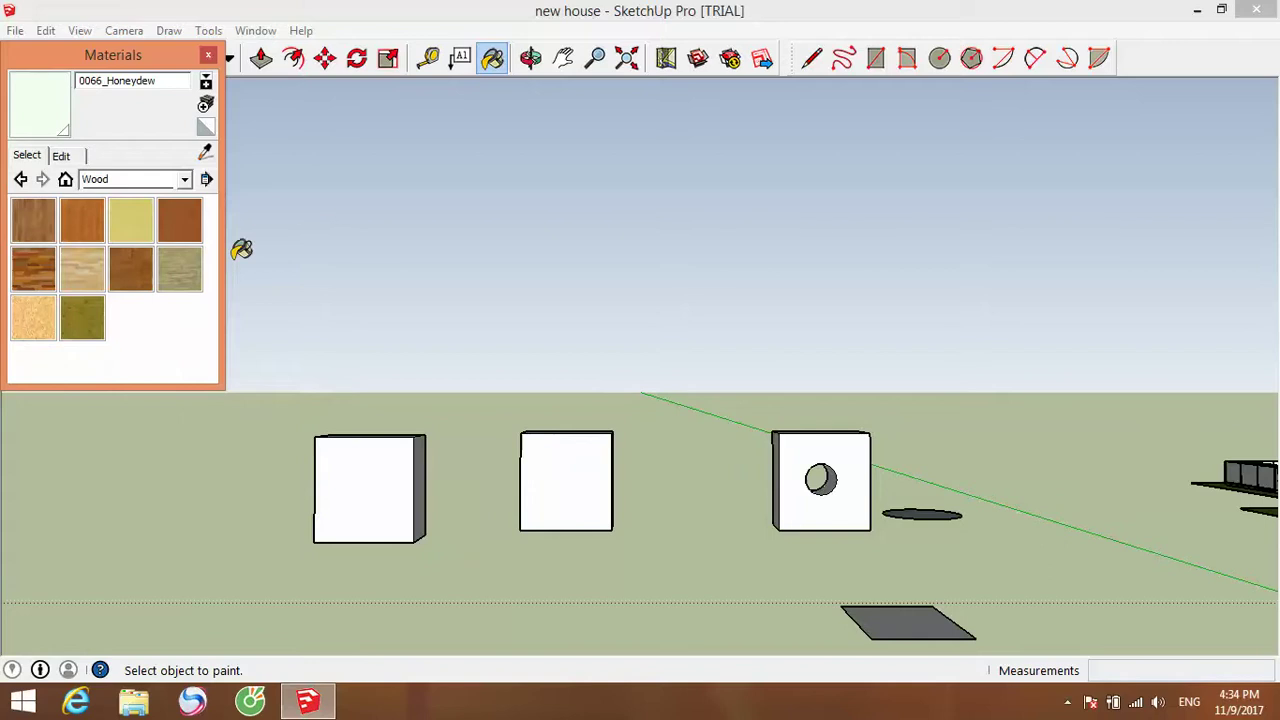
left_click(44, 273)
left_click(580, 468)
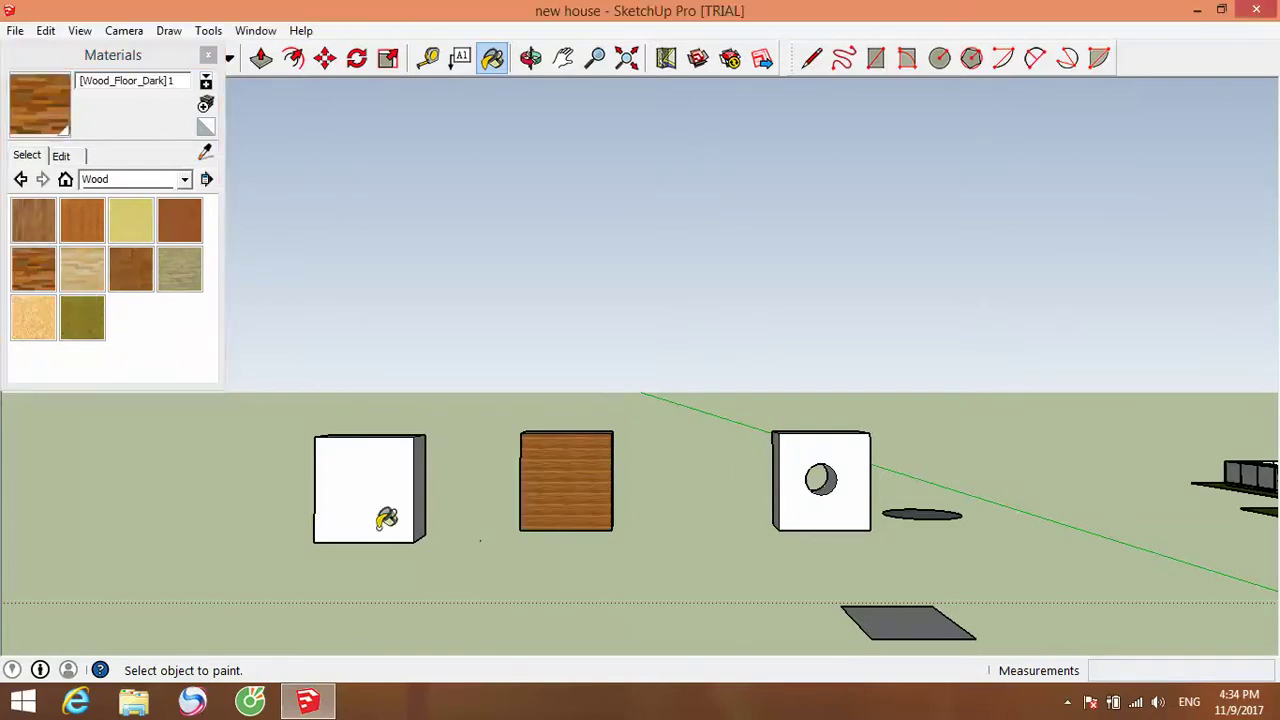
Paint the front faces of the solid outer block and the block with the hole with the dark wood floor material.
left_click(373, 488)
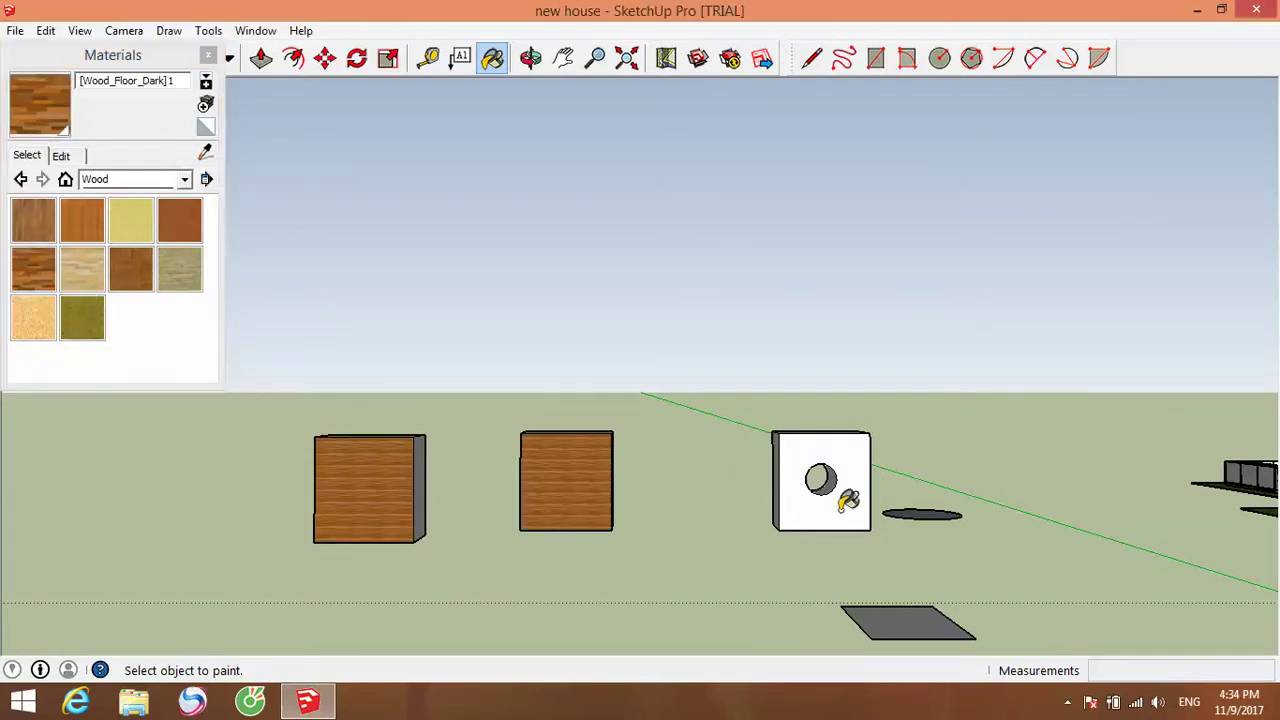
left_click(784, 516)
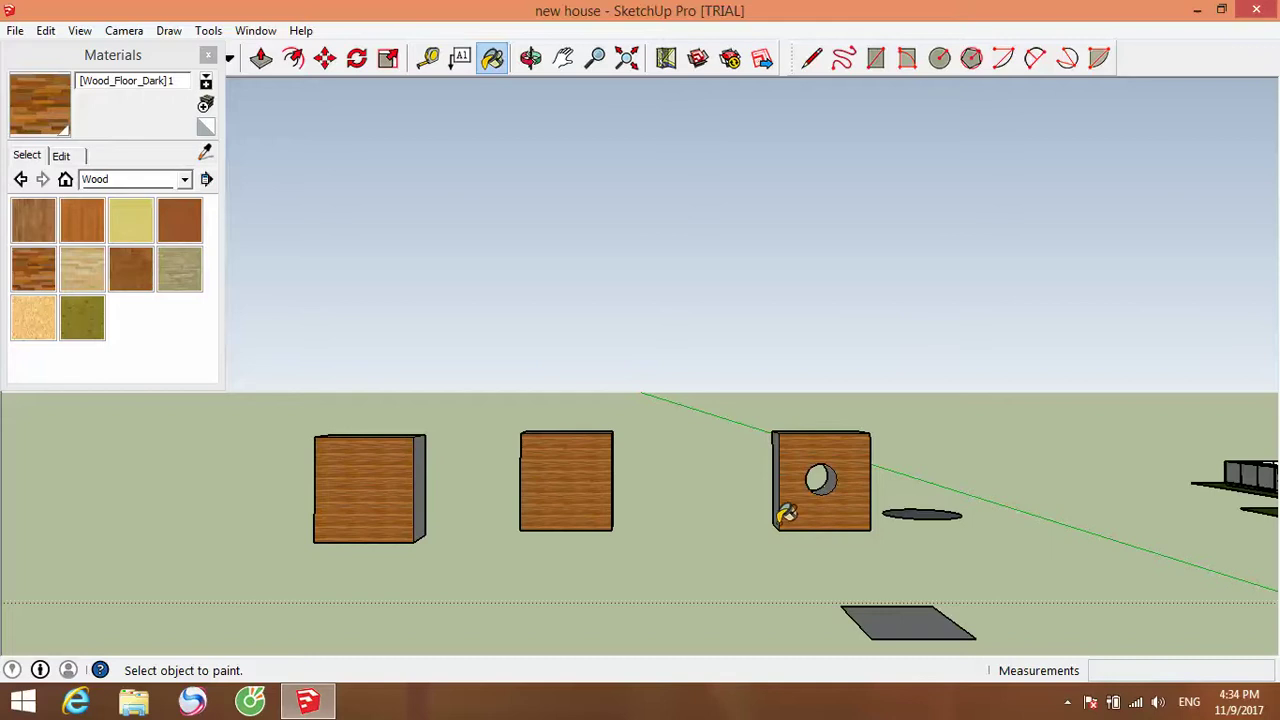
Paint one side face of each solid block and both side faces of the block with the hole with Wood_Board_Cork.
left_click(130, 228)
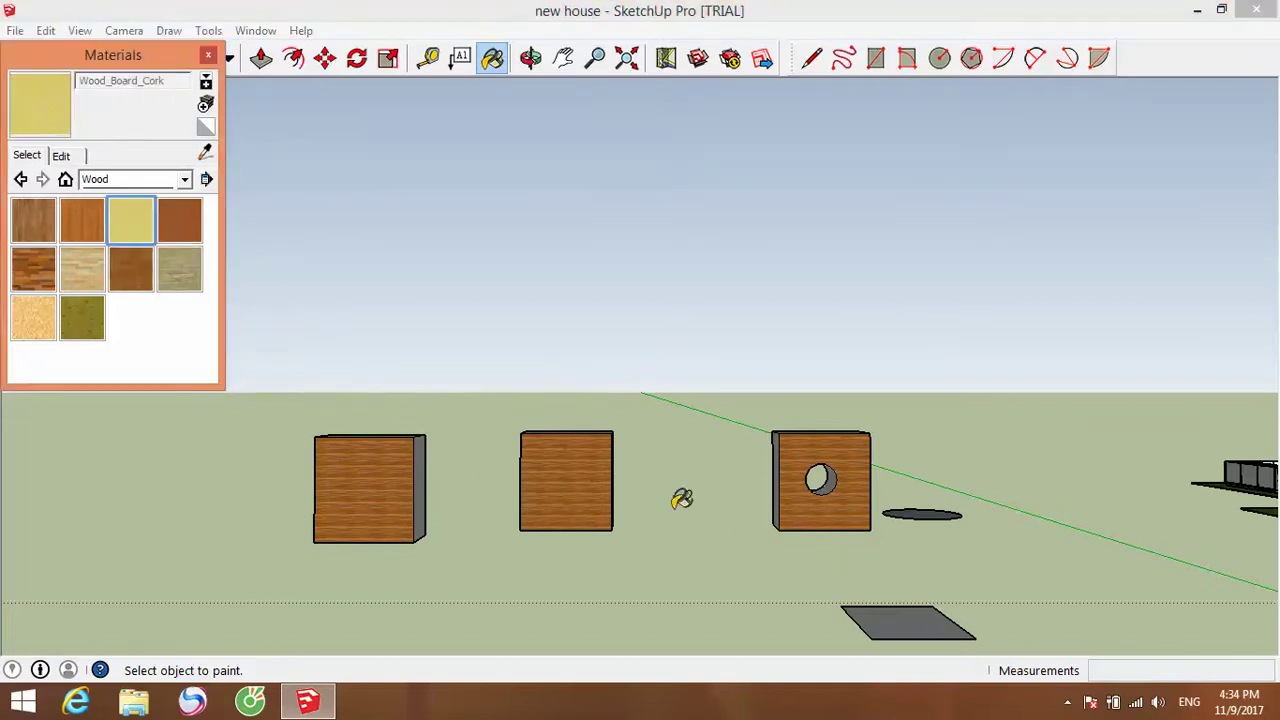
middle_click_drag(497, 505, 333, 463)
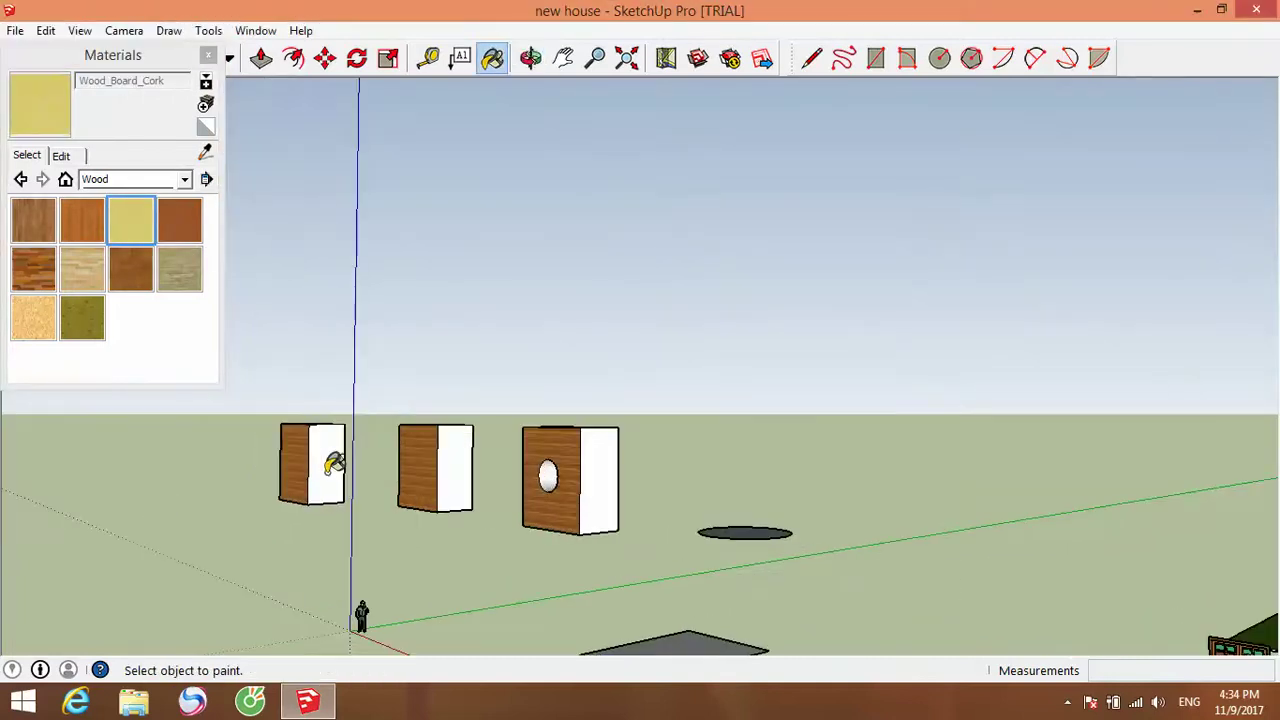
left_click(327, 455)
left_click(460, 466)
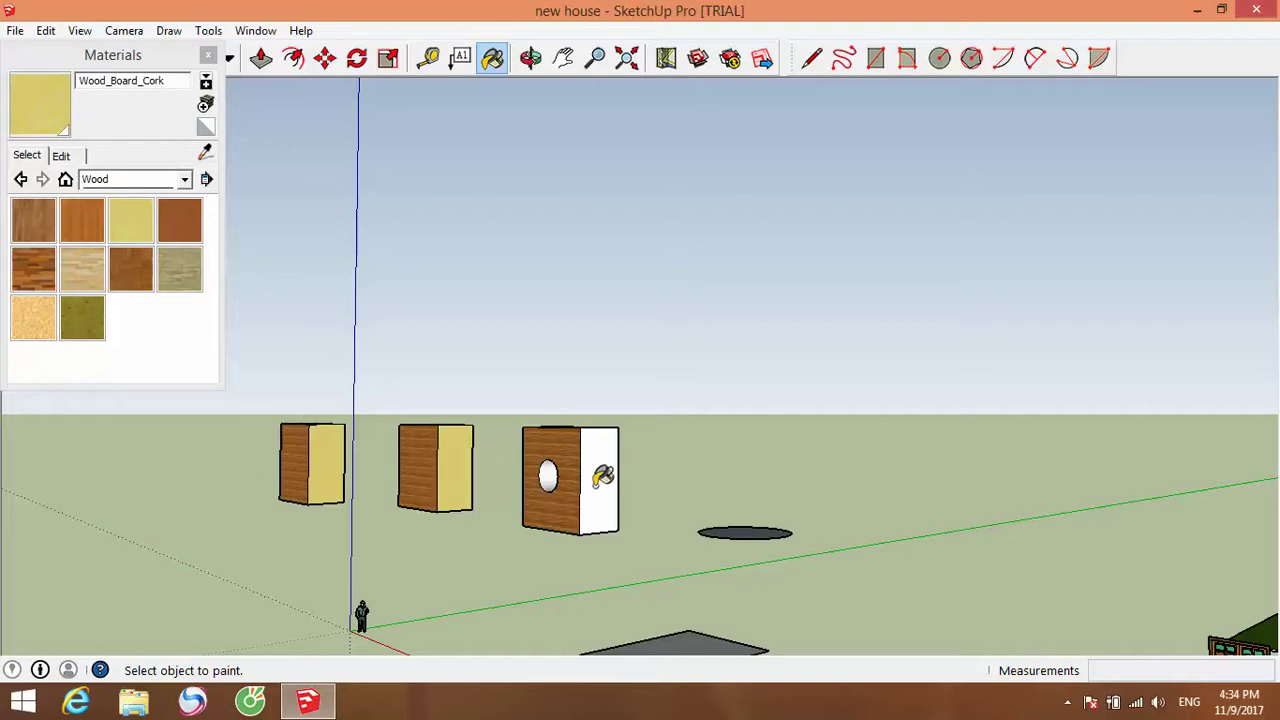
left_click(599, 472)
mouse_move(629, 462)
middle_mouse_down()
mouse_move(811, 569)
mouse_move(1083, 403)
mouse_move(1265, 471)
mouse_move(622, 484)
middle_mouse_up()
left_click(596, 466)
scroll(600, 480, "up", 5)
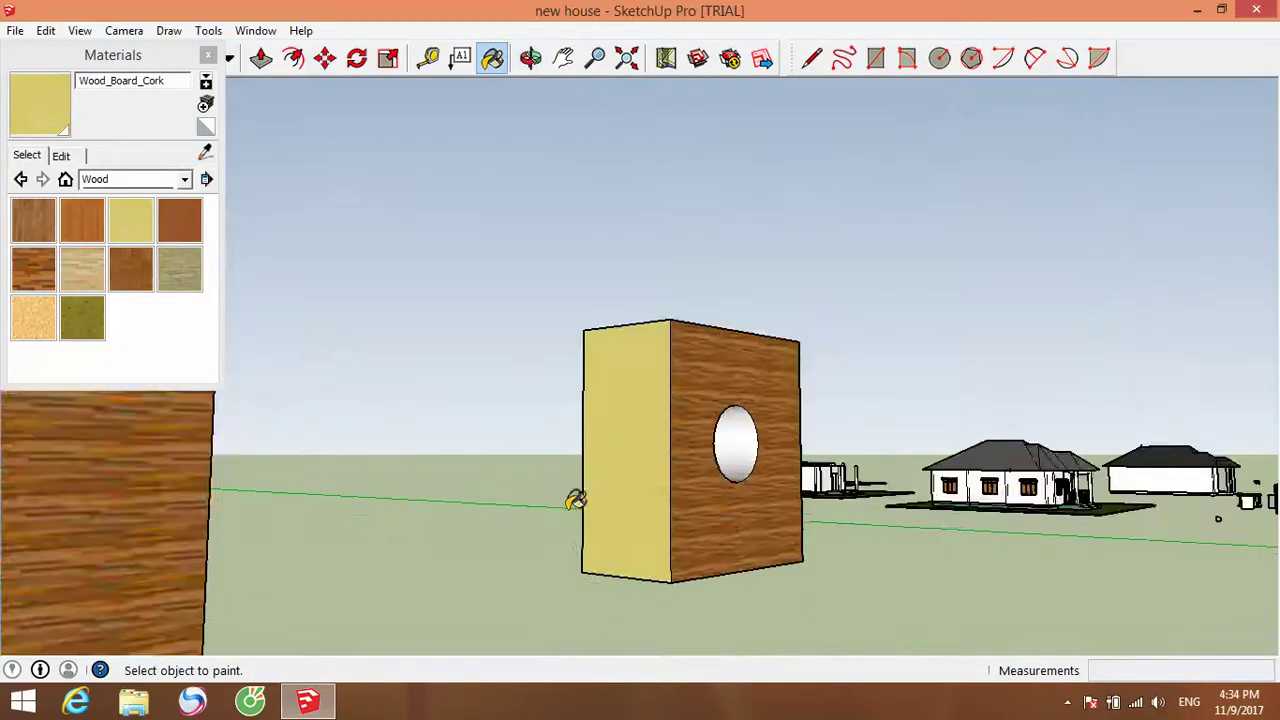
scroll(654, 476, "down", 3)
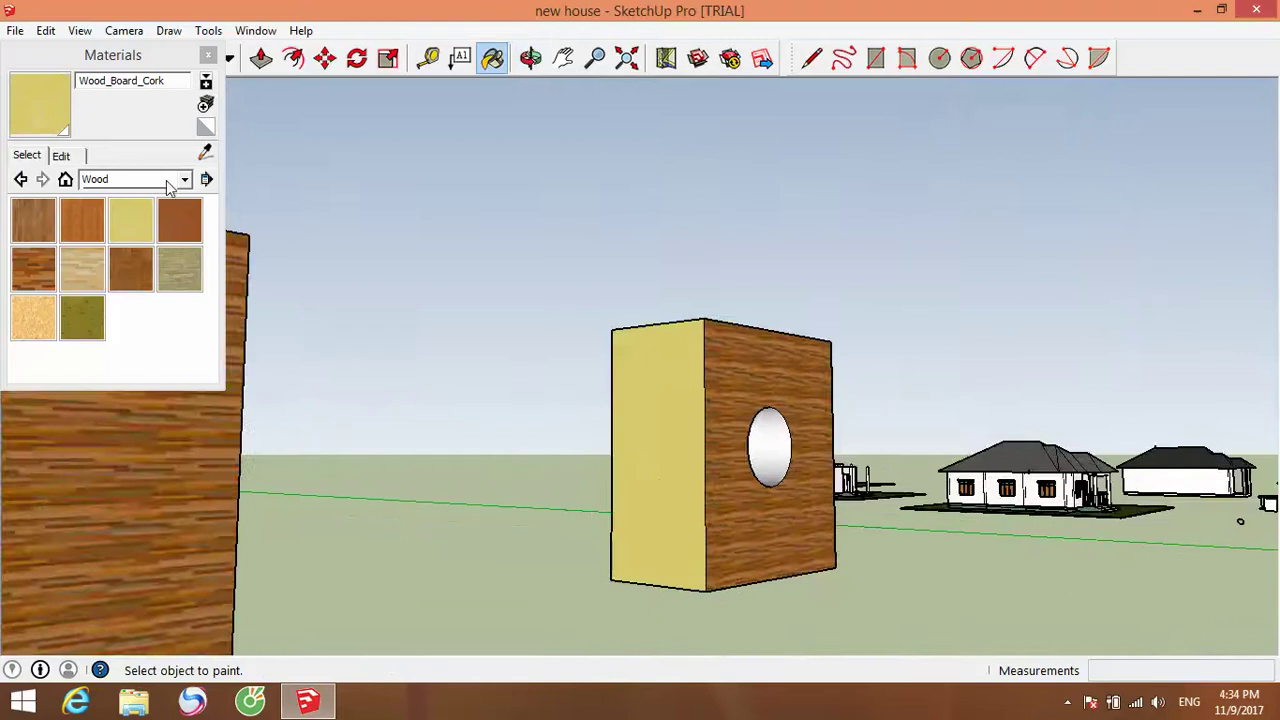
Paint the two solid blocks' side faces opposite the cork ones with Roofing_Tile_Spanish from the Roofing collection.
left_click(170, 182)
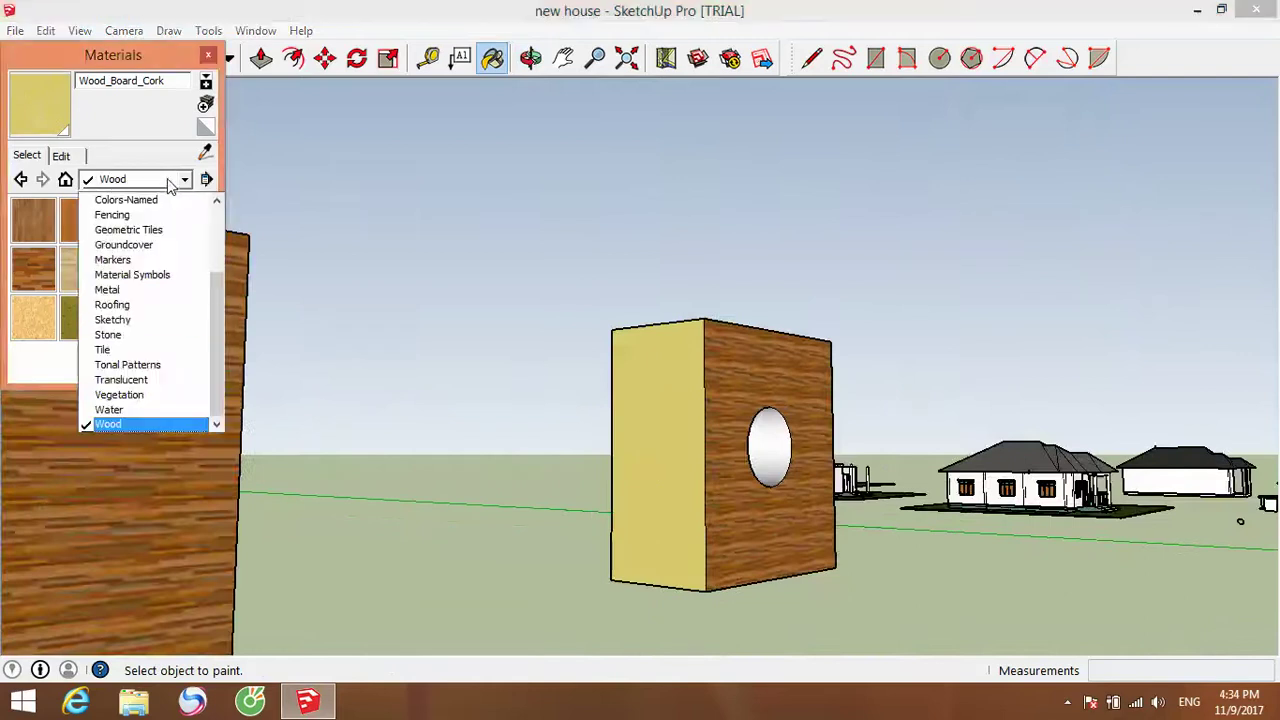
left_click(118, 308)
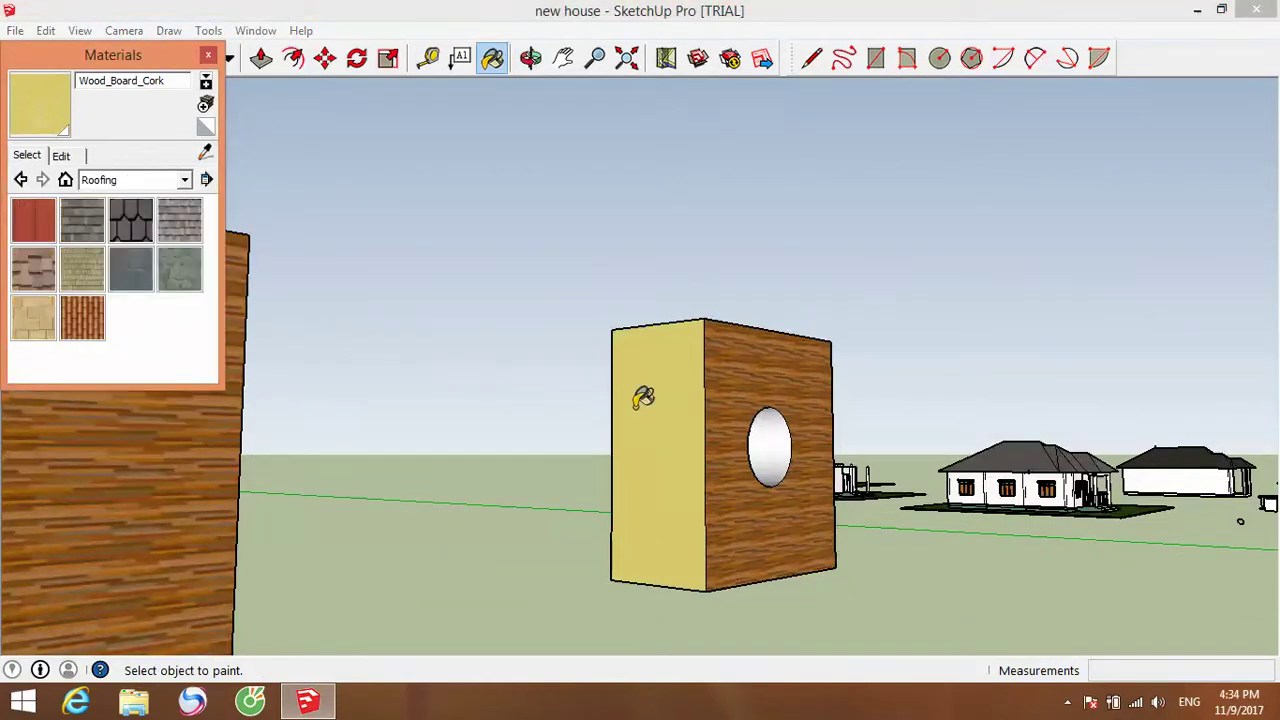
mouse_move(768, 448)
middle_mouse_down()
mouse_move(806, 451)
mouse_move(466, 557)
mouse_move(416, 476)
mouse_move(179, 285)
middle_mouse_up()
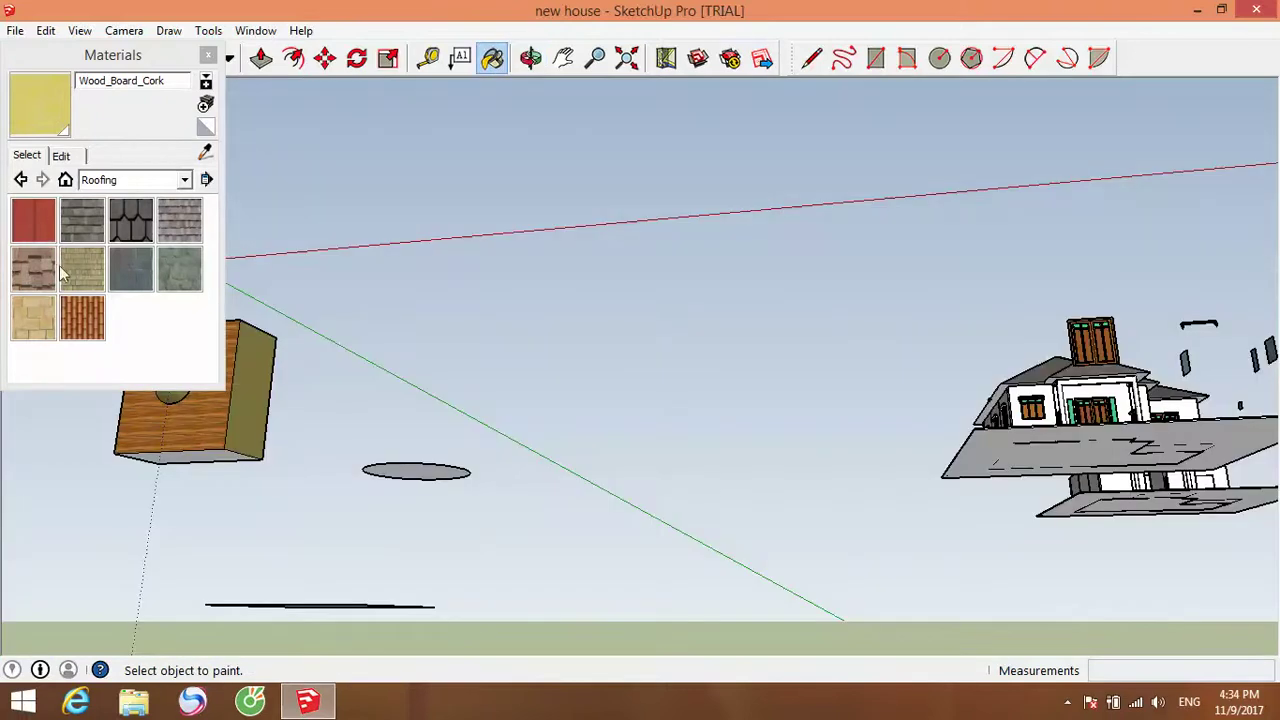
scroll(151, 343, "down", 1)
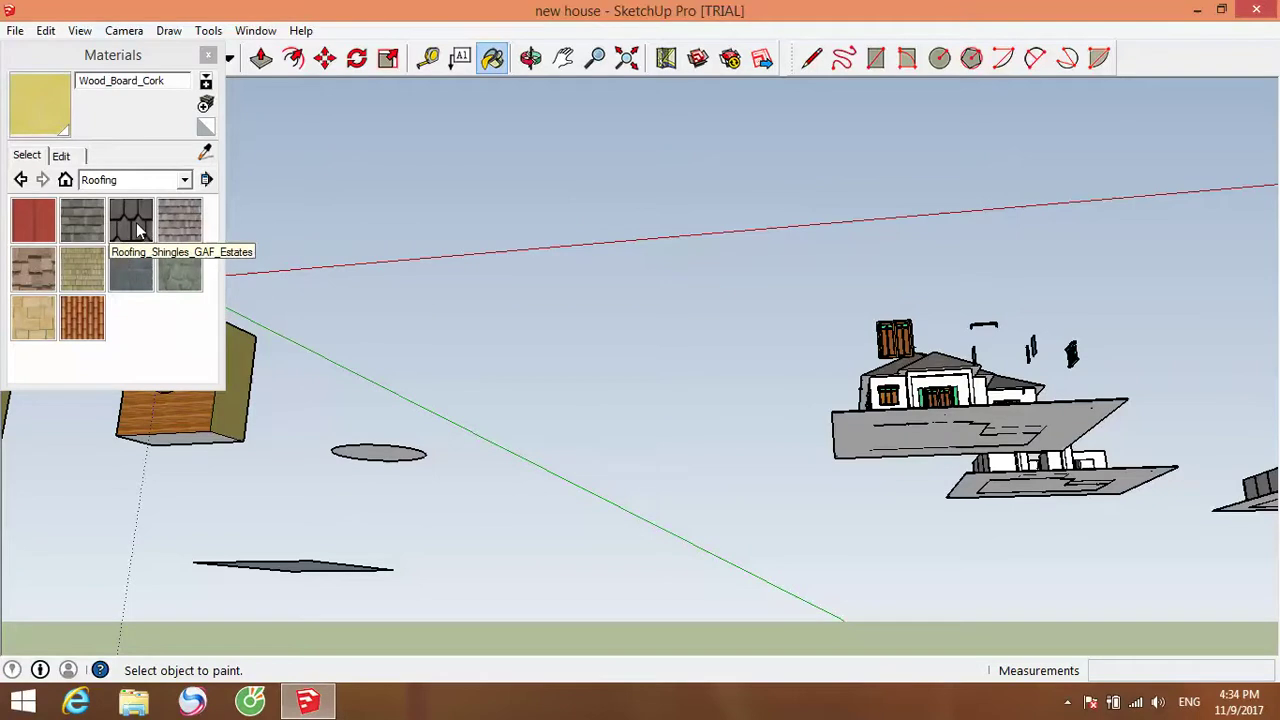
left_click(84, 328)
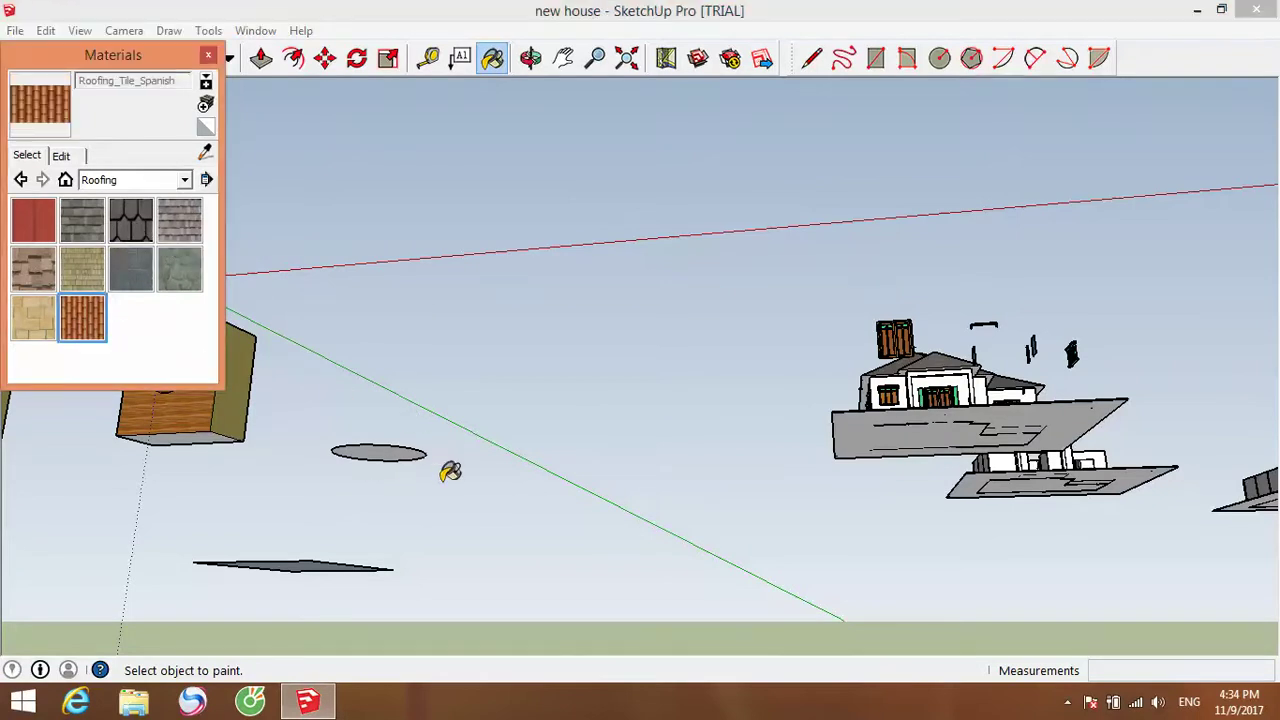
mouse_move(478, 477)
middle_mouse_down()
mouse_move(631, 437)
mouse_move(1046, 611)
mouse_move(966, 600)
middle_mouse_up()
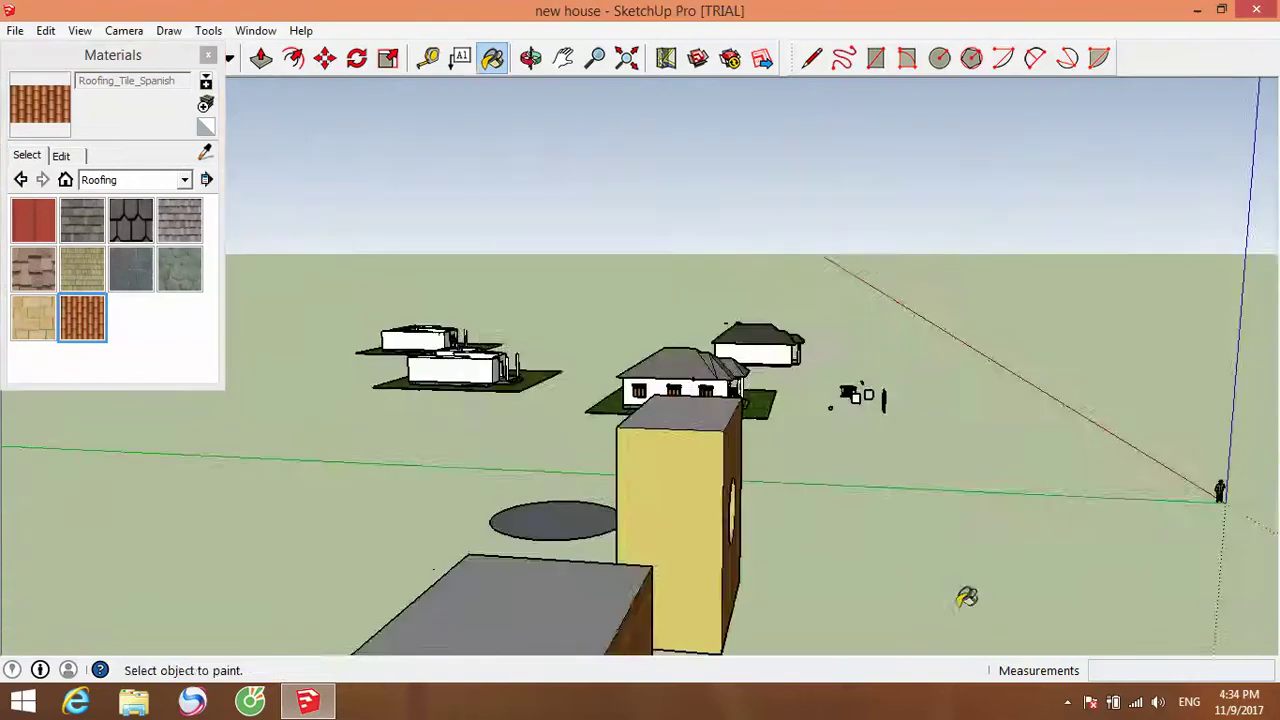
mouse_move(660, 540)
middle_mouse_down()
mouse_move(600, 530)
mouse_move(622, 505)
middle_mouse_up()
middle_click_drag(571, 498, 596, 480)
scroll(622, 477, "down", 2)
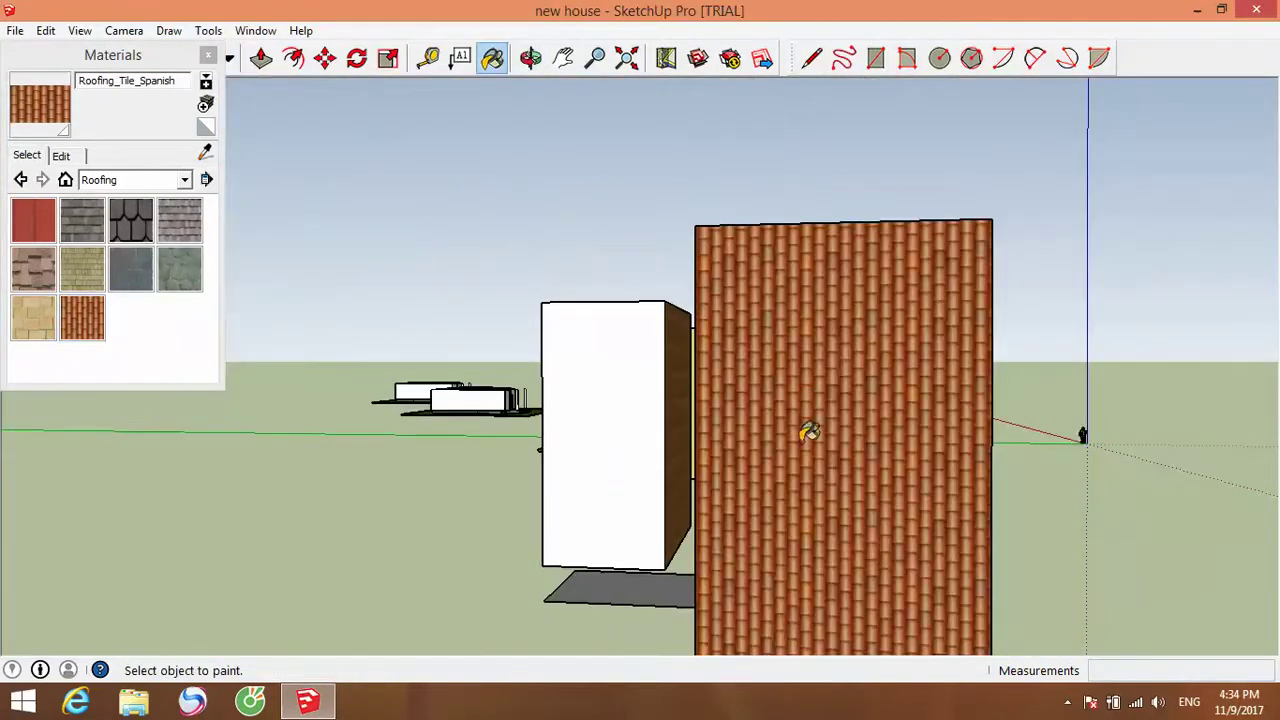
scroll(826, 479, "up", 5)
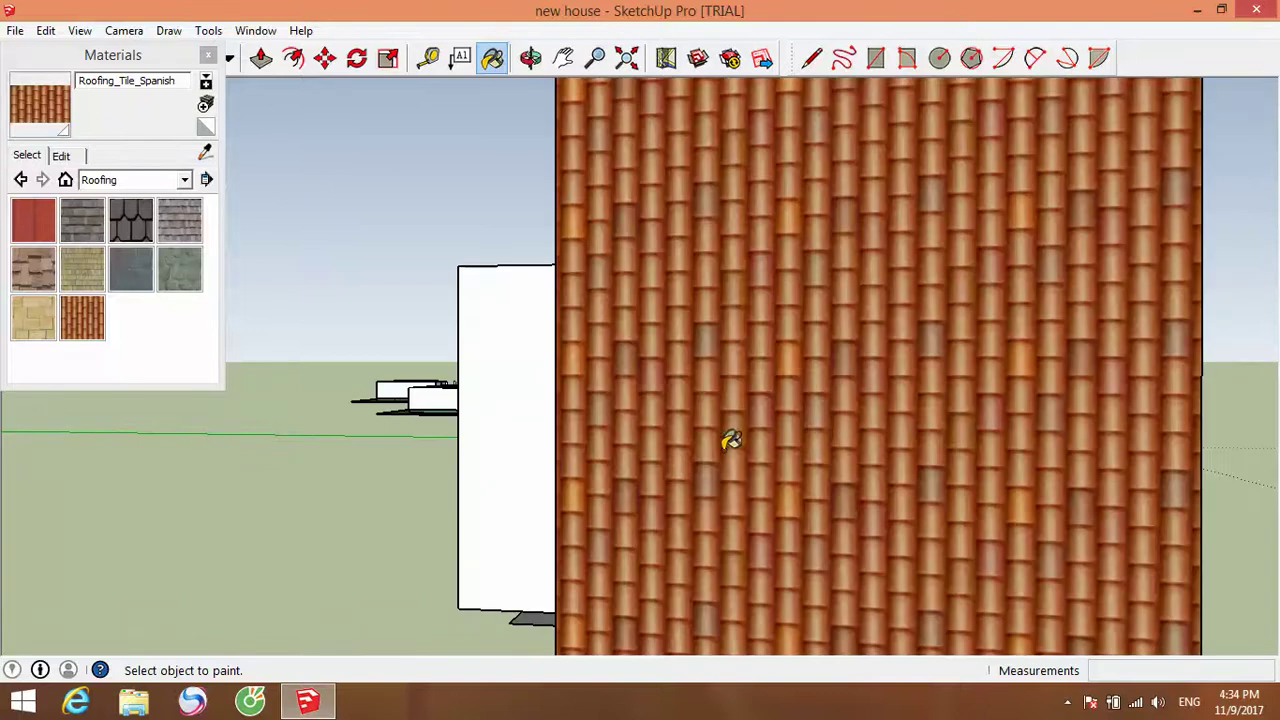
scroll(511, 430, "down", 3)
middle_click_drag(509, 434, 661, 418)
scroll(764, 430, "down", 3)
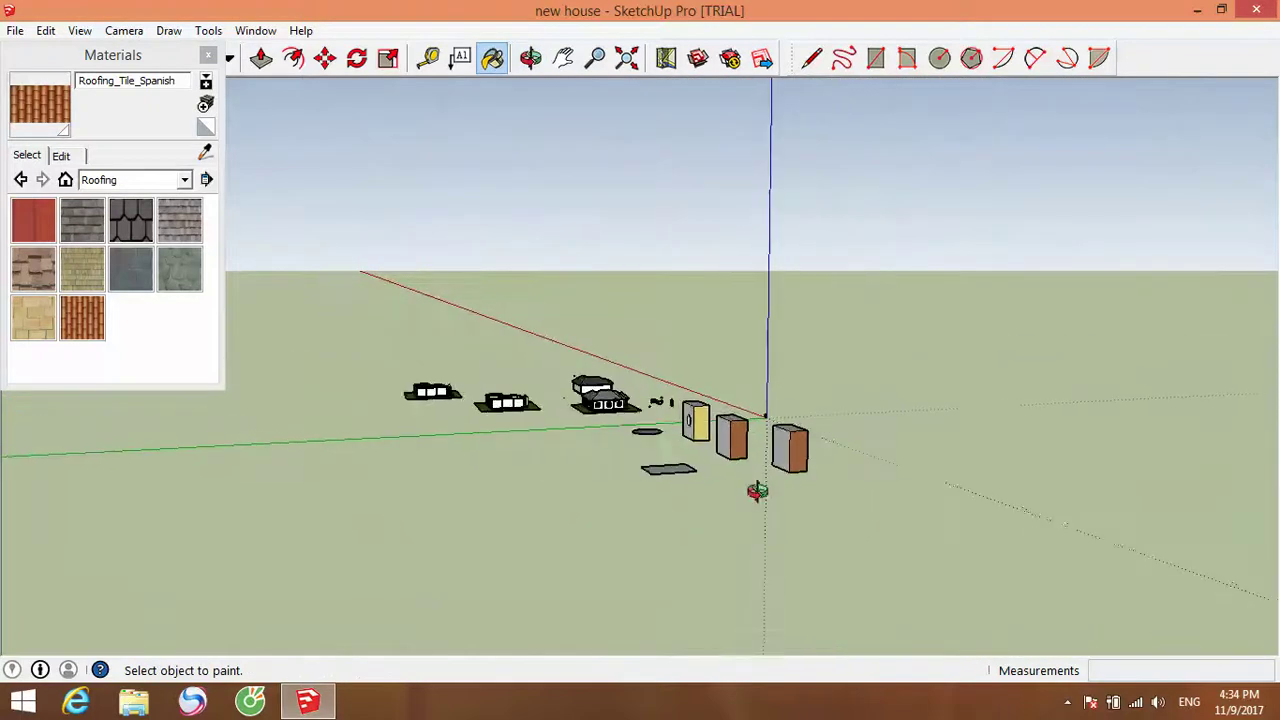
Examine the materials on the finished house's shingled roof, front porch and terrace up close.
middle_click_drag(757, 490, 433, 488)
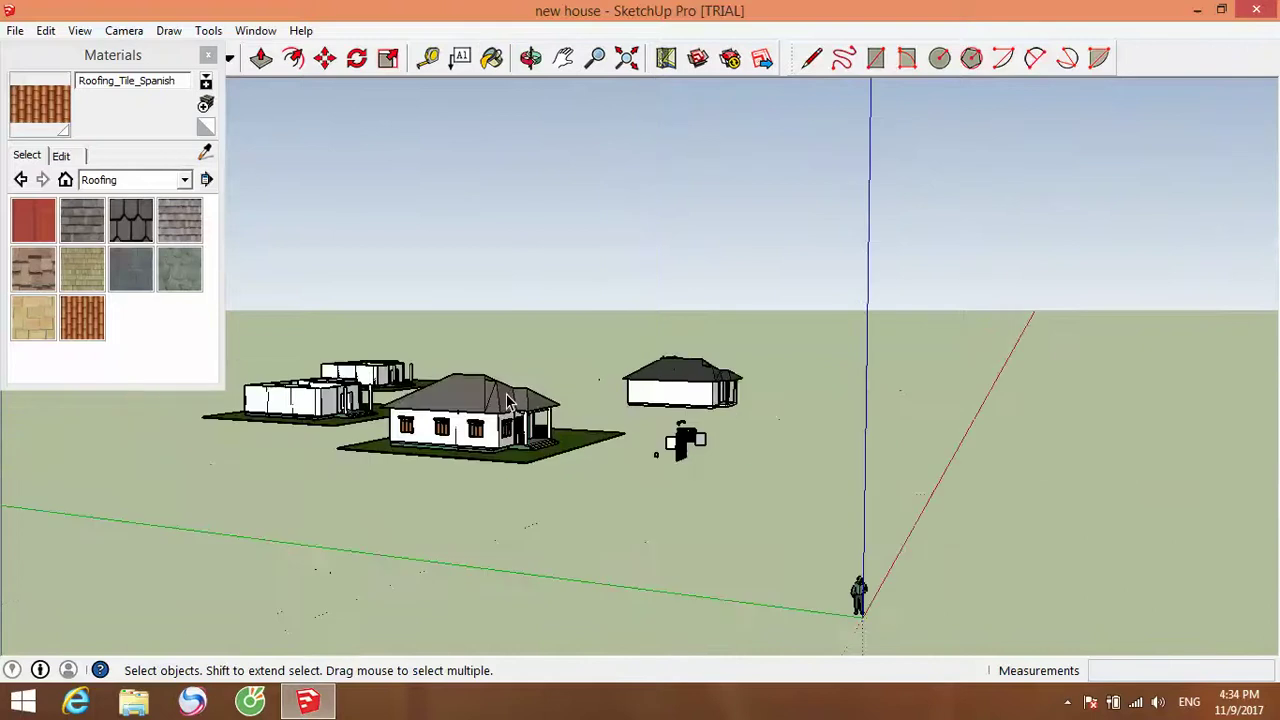
scroll(500, 393, "up", 4)
middle_click_drag(758, 514, 258, 545)
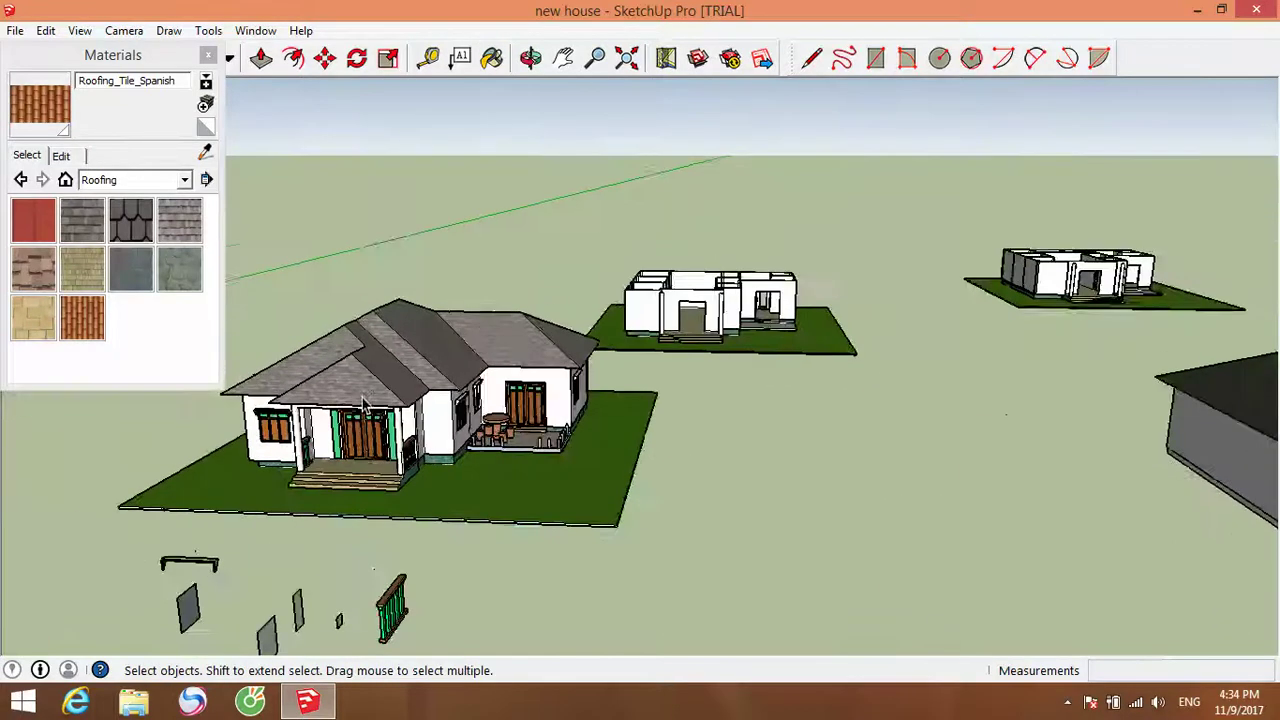
scroll(398, 366, "up", 4)
scroll(494, 414, "up", 5)
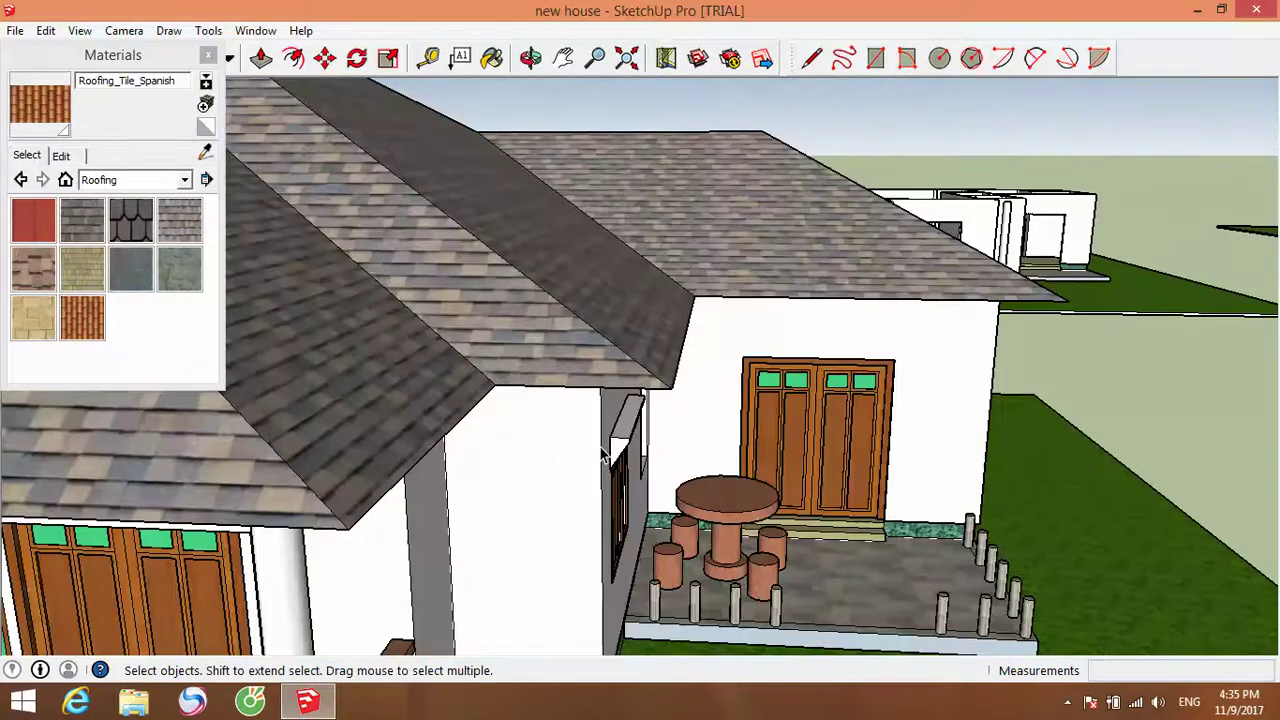
scroll(603, 455, "down", 8)
middle_click_drag(600, 470, 577, 497)
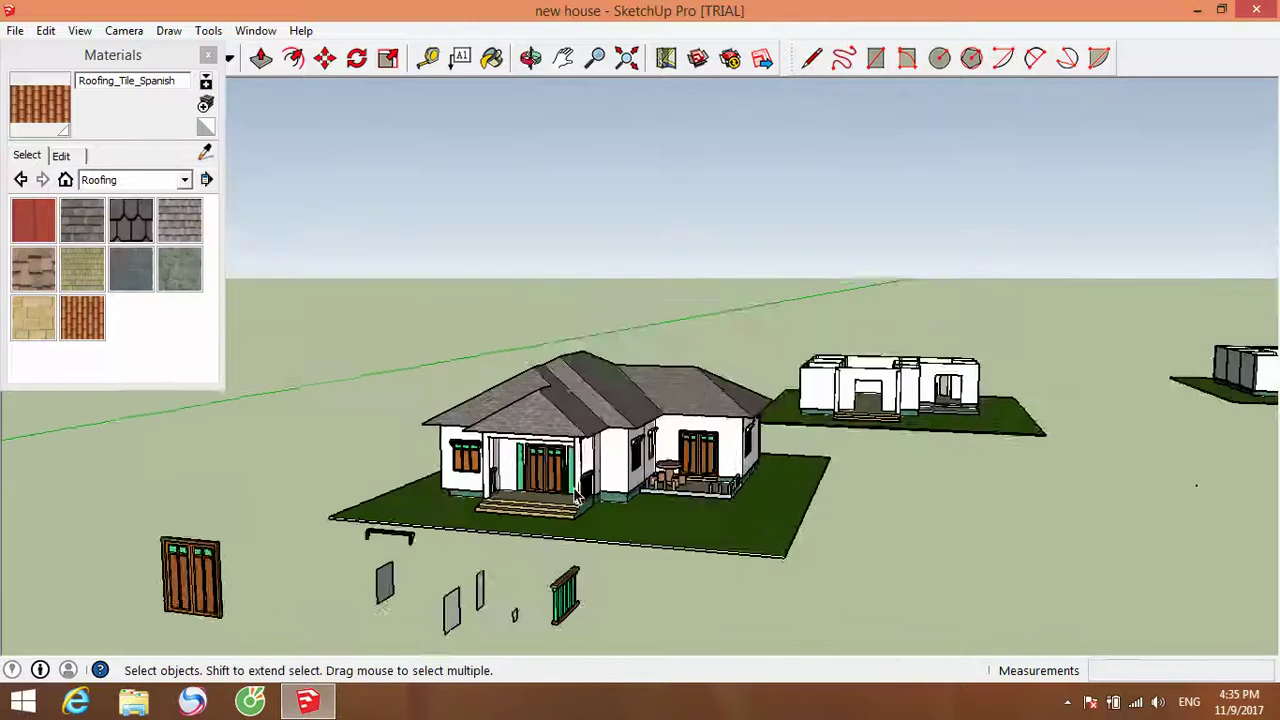
scroll(577, 497, "up", 6)
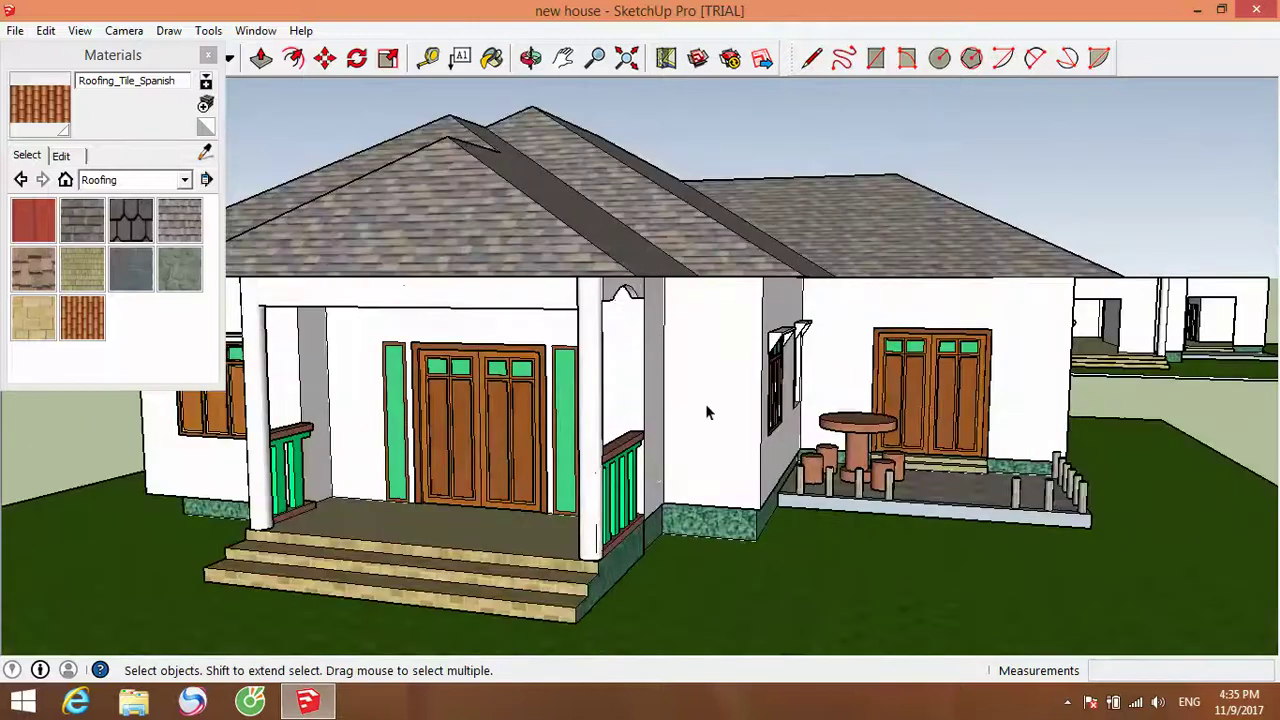
scroll(706, 411, "down", 1)
scroll(780, 430, "up", 5)
scroll(833, 452, "down", 2)
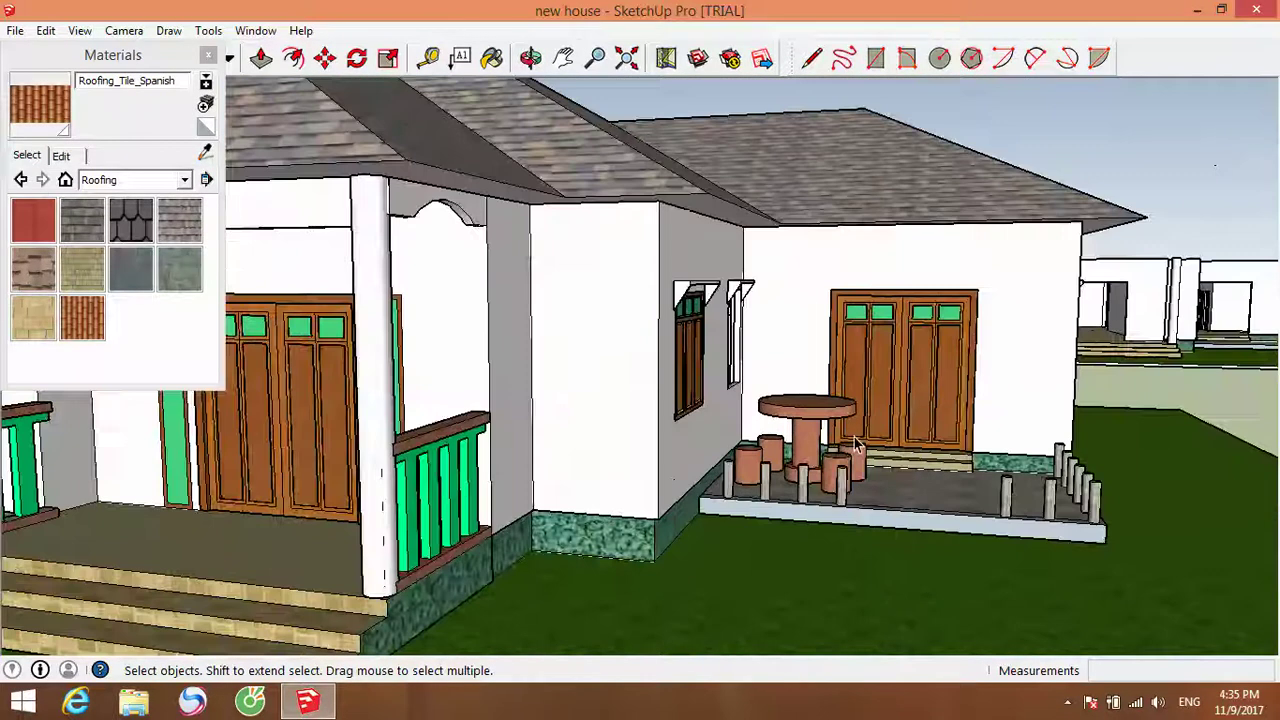
scroll(860, 443, "down", 9)
Examine the finished house as a whole from above, from ground level and from the porch and terrace sides.
middle_click_drag(920, 424, 773, 489)
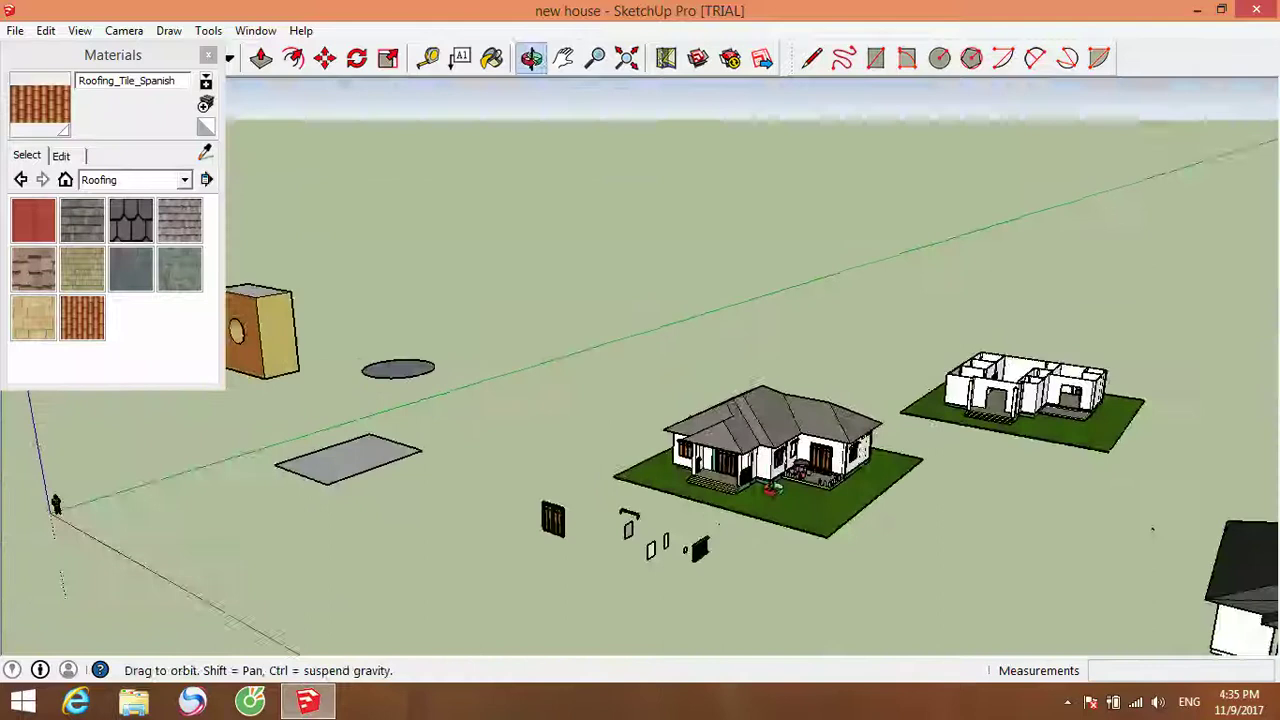
scroll(760, 490, "up", 4)
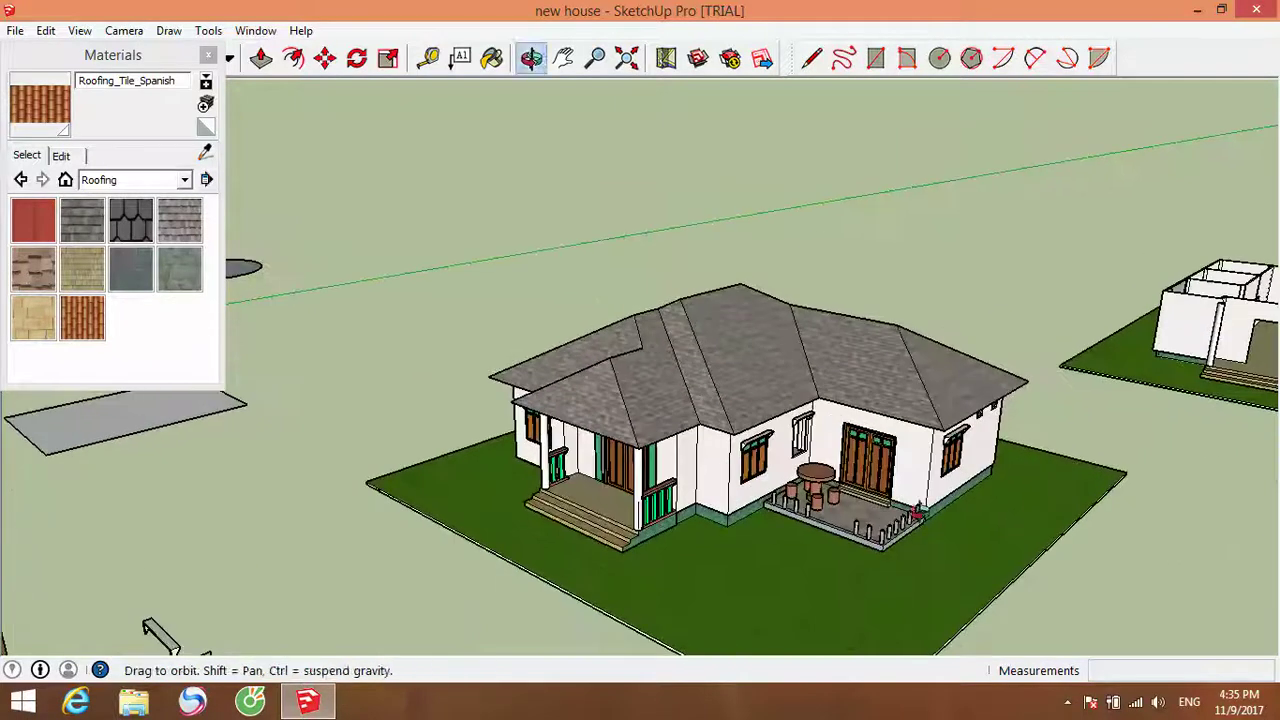
middle_click_drag(917, 512, 952, 405)
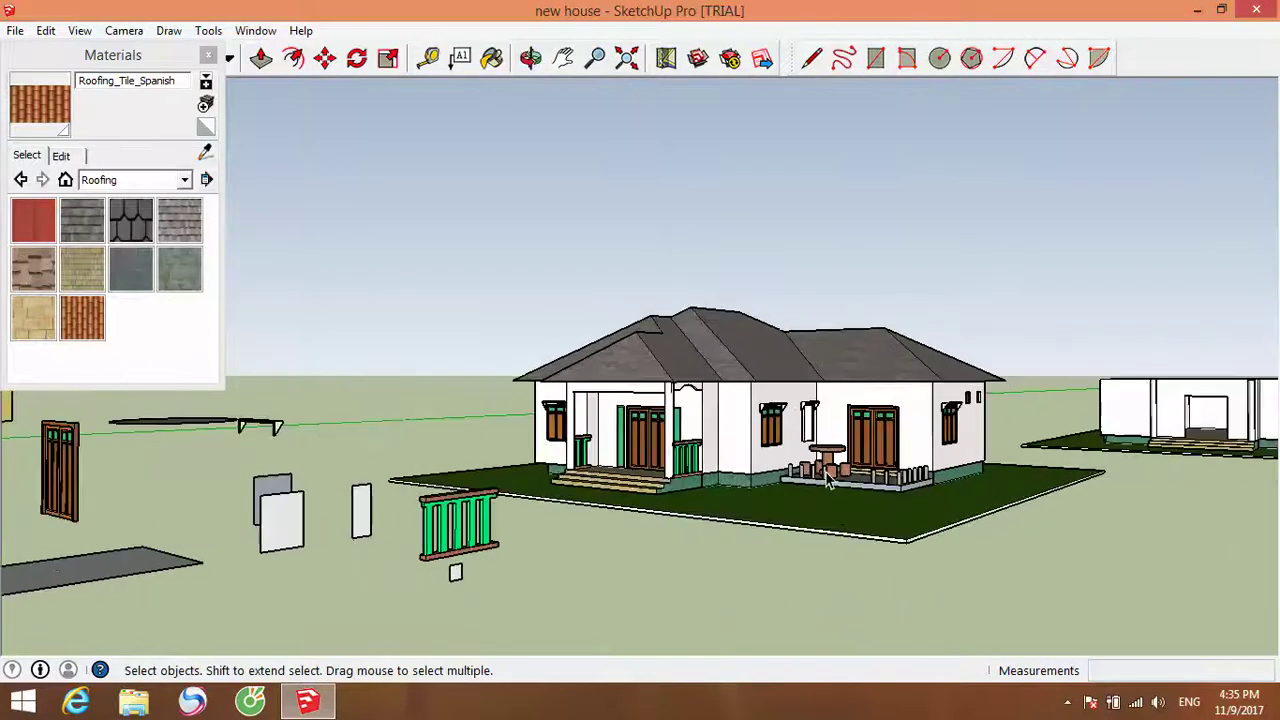
scroll(830, 478, "up", 2)
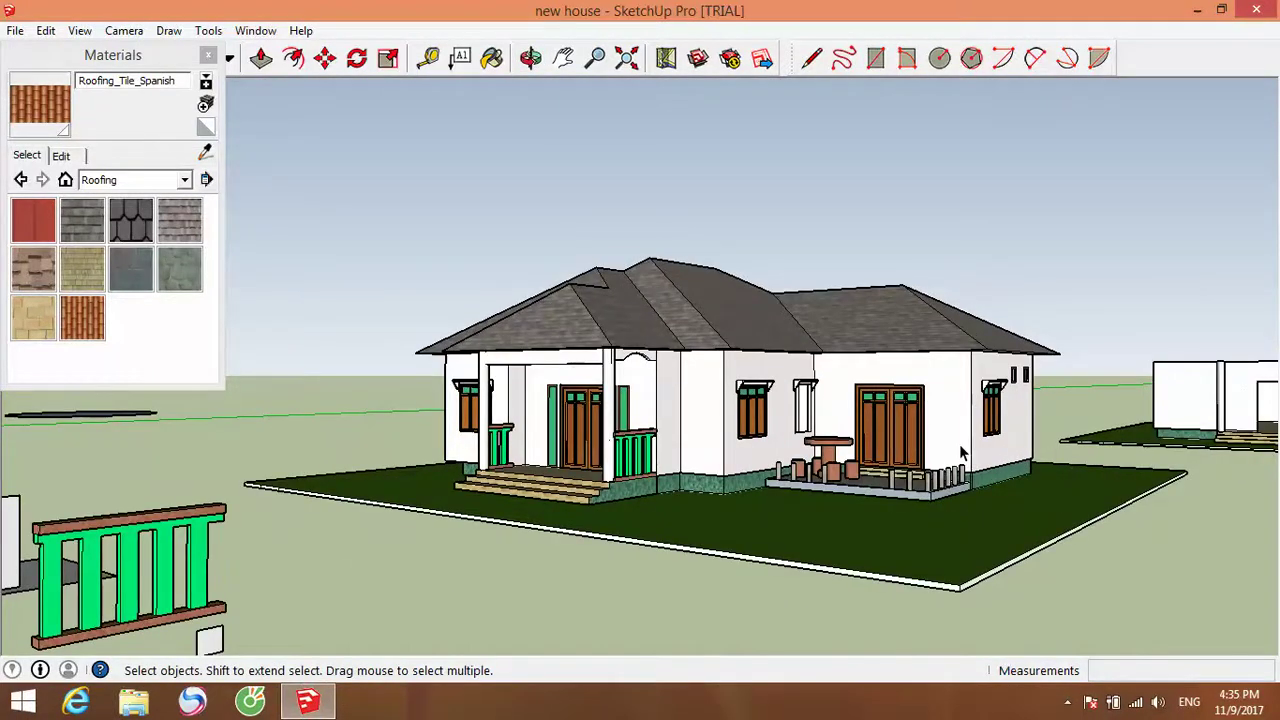
middle_click_drag(990, 428, 1275, 495)
scroll(790, 416, "up", 2)
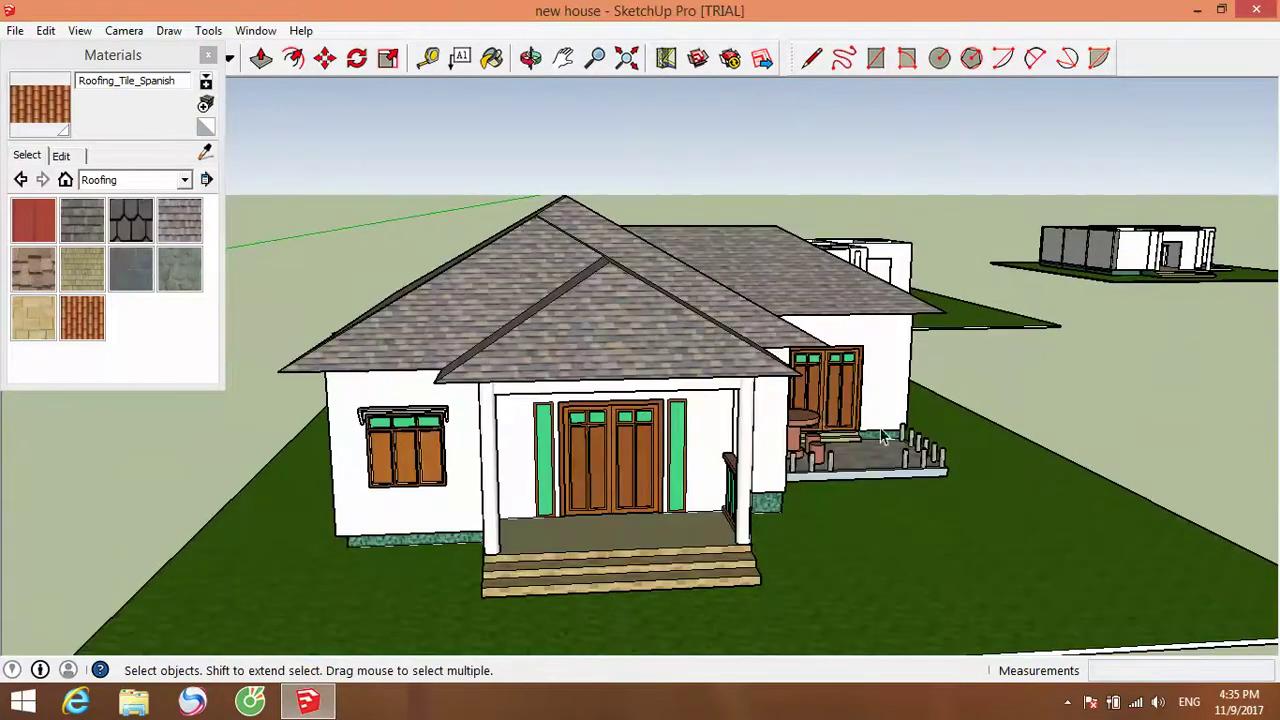
scroll(883, 437, "down", 5)
middle_click_drag(883, 437, 607, 410)
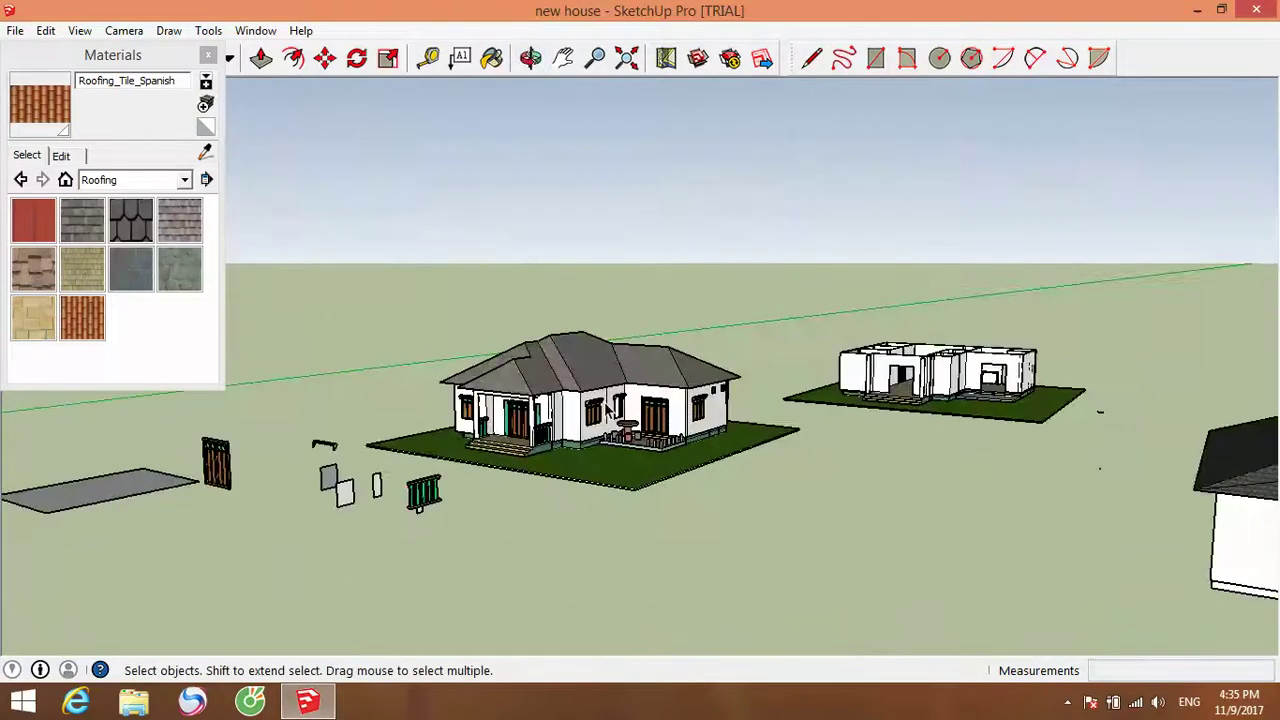
scroll(607, 410, "up", 4)
scroll(798, 451, "up", 3)
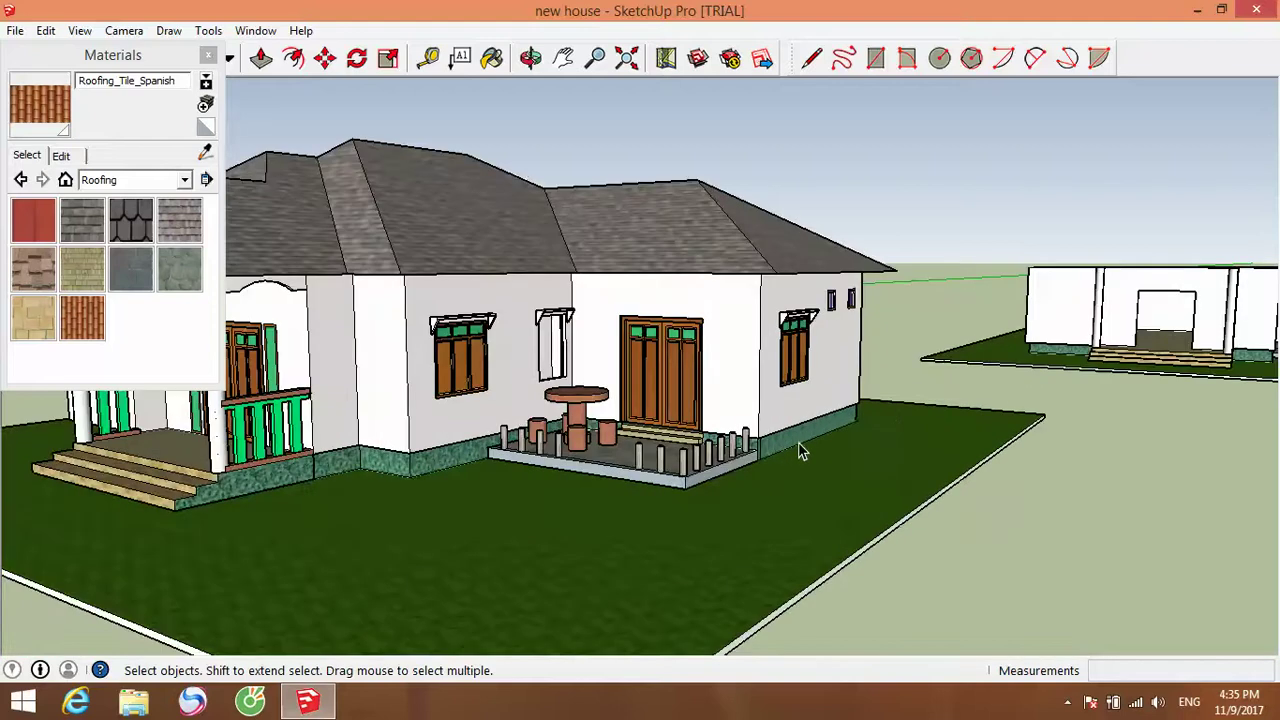
Orbit around the finished house to examine its long window wall and front entrance, ending with an overview from above.
middle_click_drag(590, 482, 1228, 471)
scroll(940, 425, "down", 6)
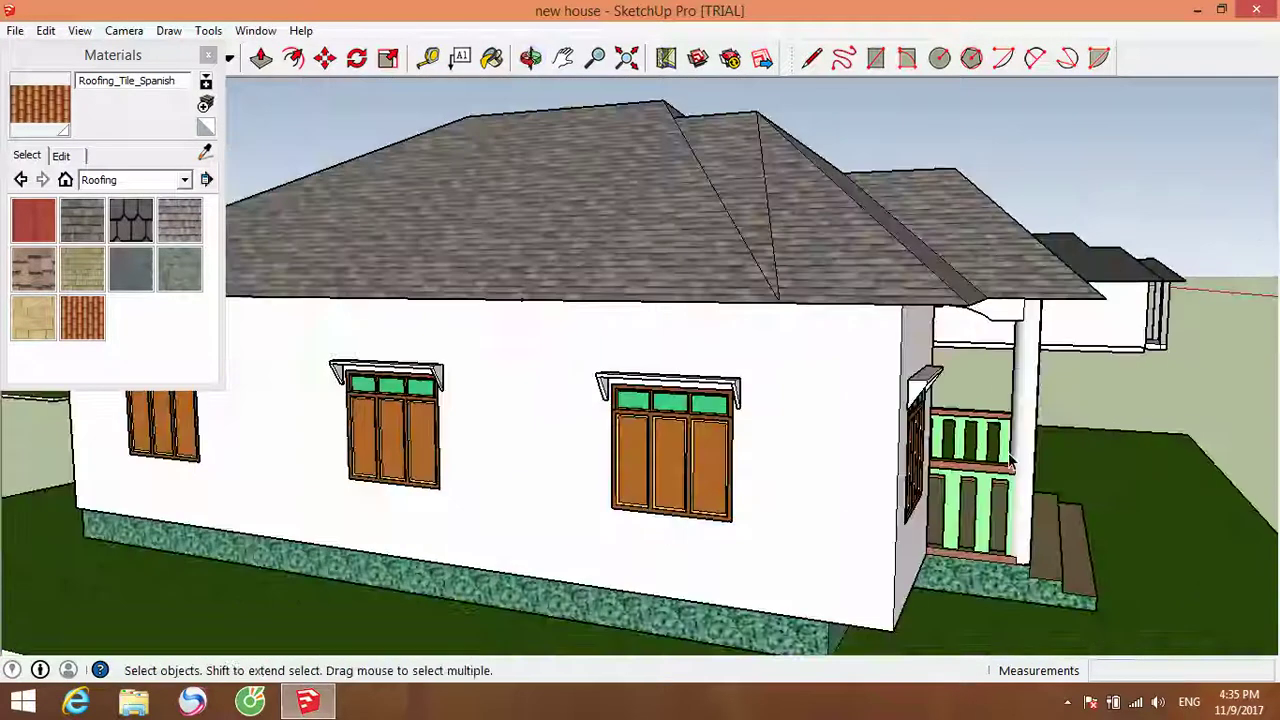
middle_click_drag(940, 425, 351, 306)
scroll(712, 500, "down", 5)
scroll(815, 460, "up", 5)
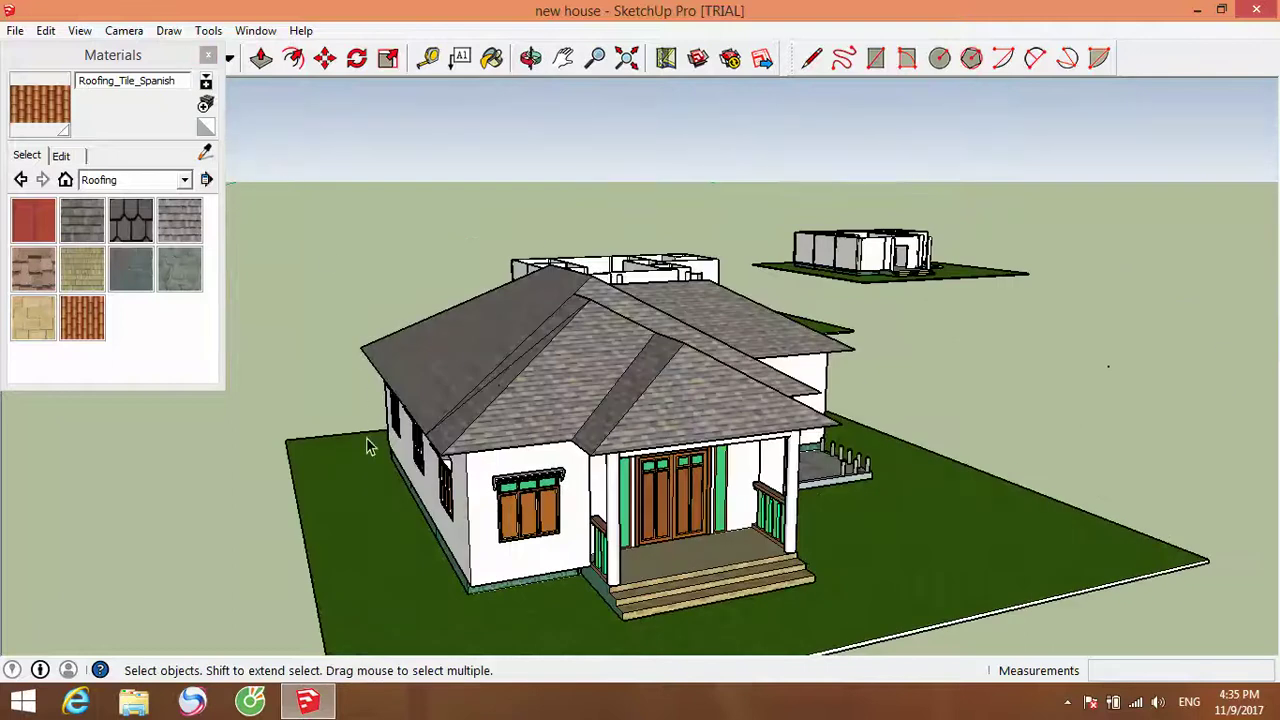
middle_click_drag(284, 449, 607, 403)
scroll(797, 345, "down", 6)
scroll(868, 450, "up", 2)
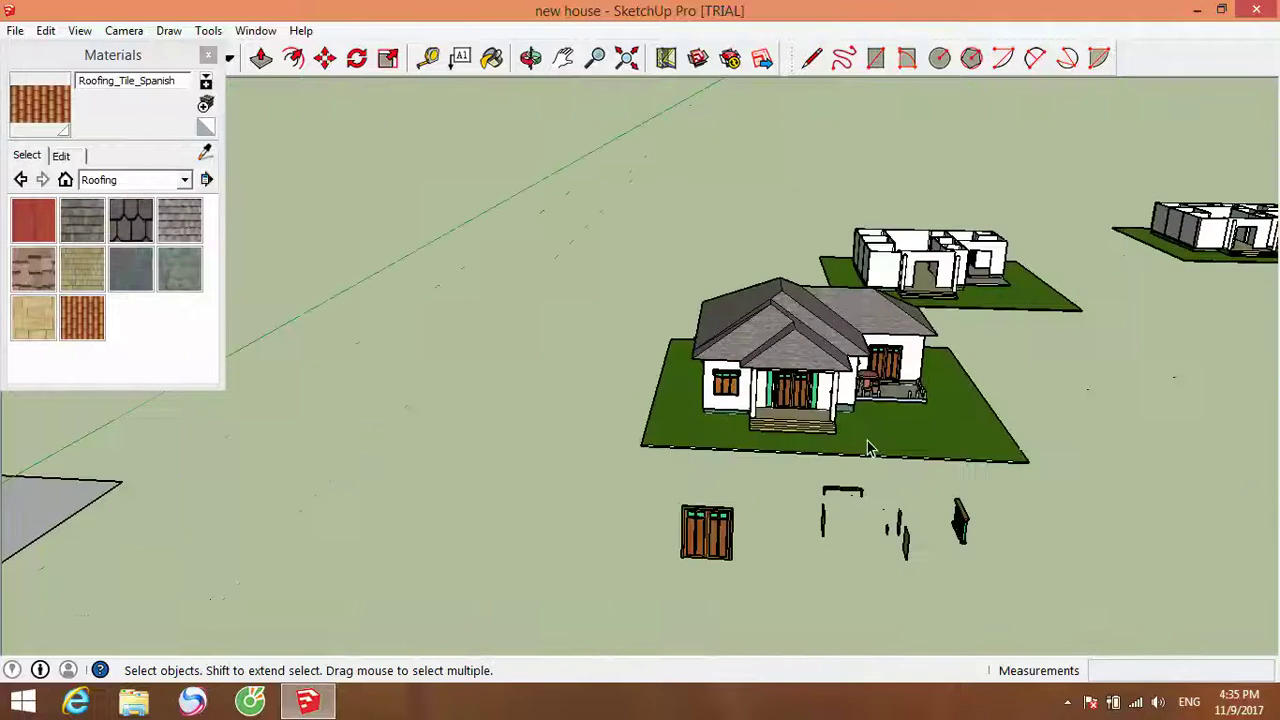